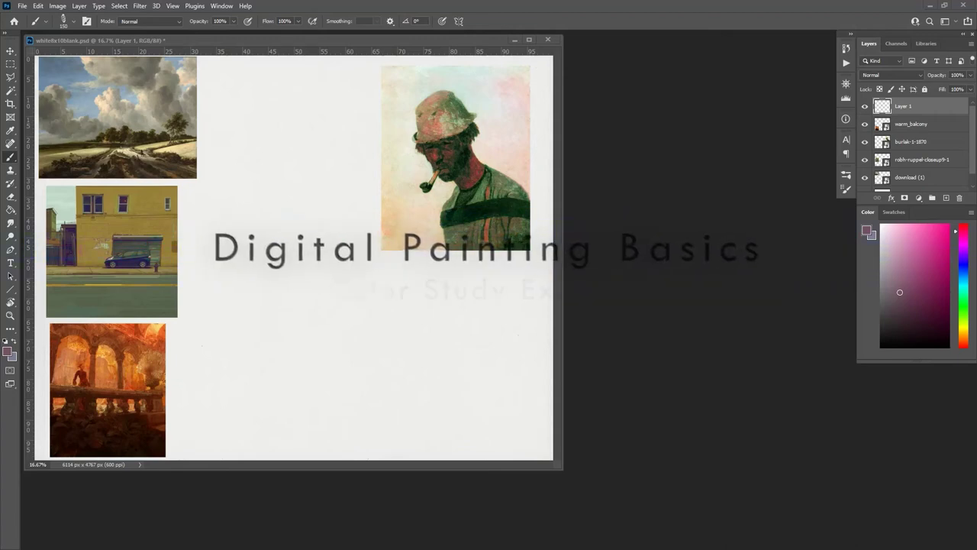
Fit the canvas to the view and shift the landscape, street and balcony reference images slightly inward from the canvas edge.
left_click(272, 40)
key("ctrl+0")
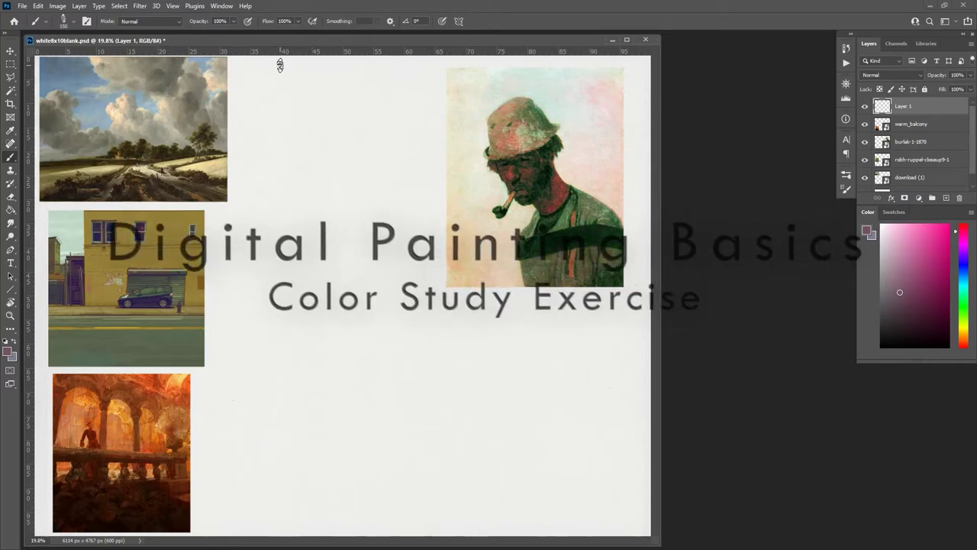
key("v")
left_click_drag(176, 140, 177, 146)
mouse_move(174, 283)
left_mouse_down()
mouse_move(196, 283)
mouse_move(182, 283)
left_mouse_up()
left_click_drag(145, 426, 155, 426)
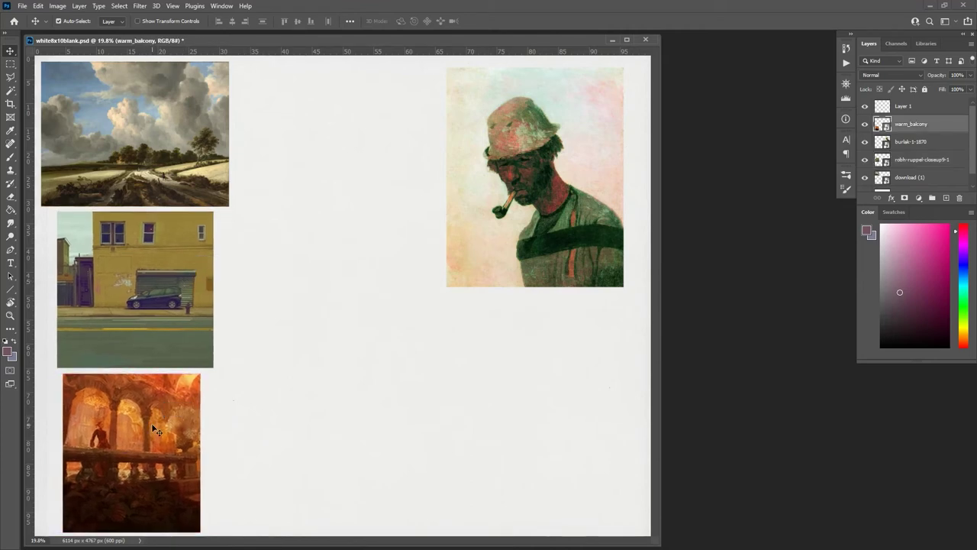
On Layer 1, make a rectangular selection beside the landscape reference, matching that image's size.
key("m")
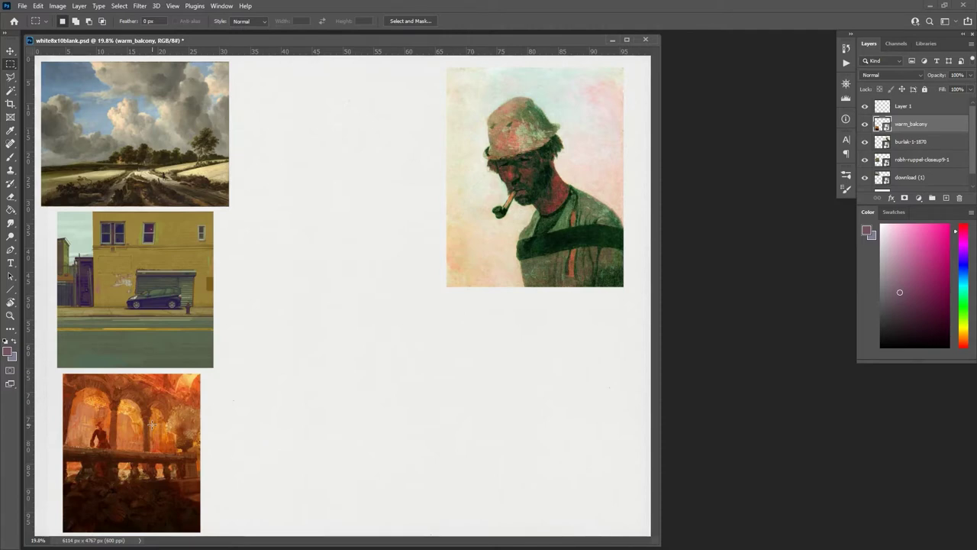
left_click(884, 108)
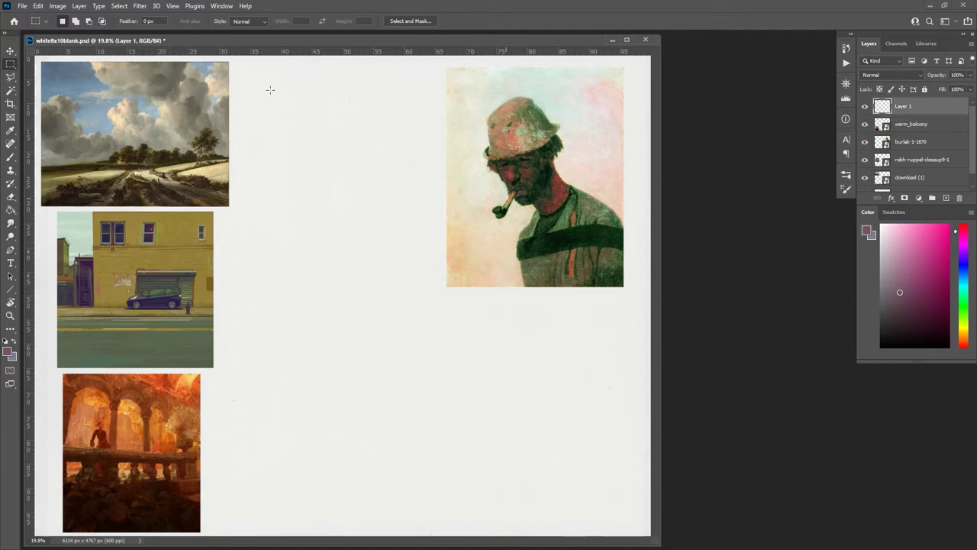
left_click_drag(239, 61, 428, 206)
Block in the sky across the upper part of the selection with a size 400 brush, using muted blue with lighter blue lower down.
key("b")
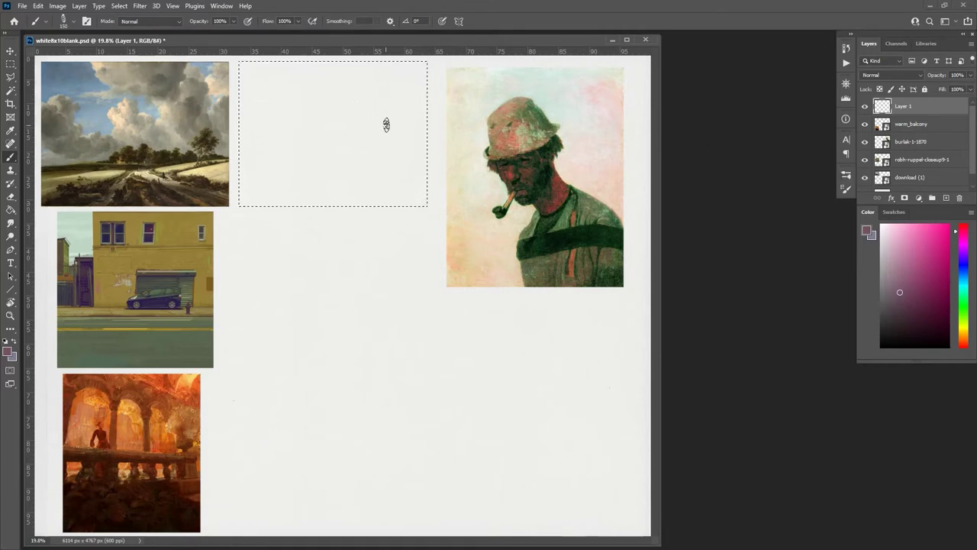
mouse_move(386, 125)
left_mouse_down()
mouse_move(348, 142)
mouse_move(378, 159)
left_mouse_up()
left_click(962, 273)
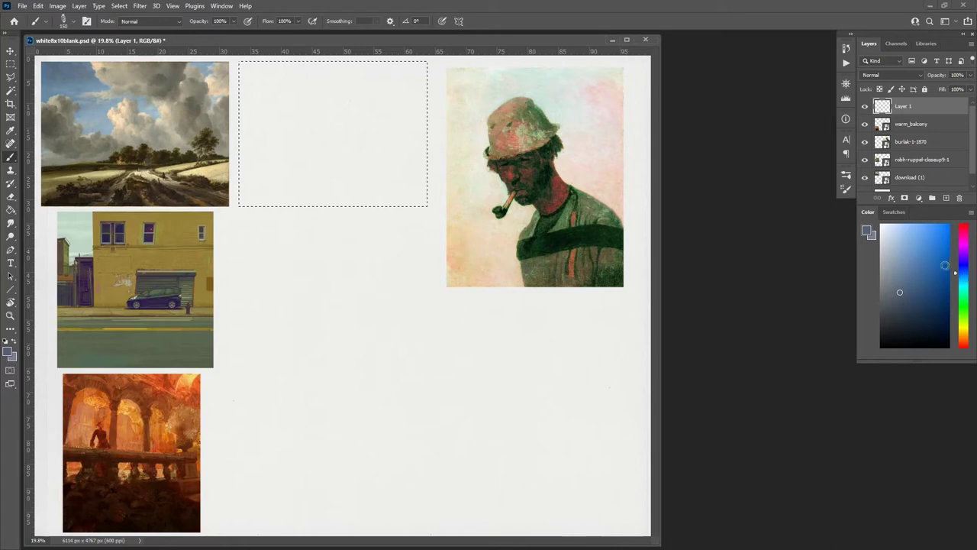
left_click_drag(900, 269, 900, 256)
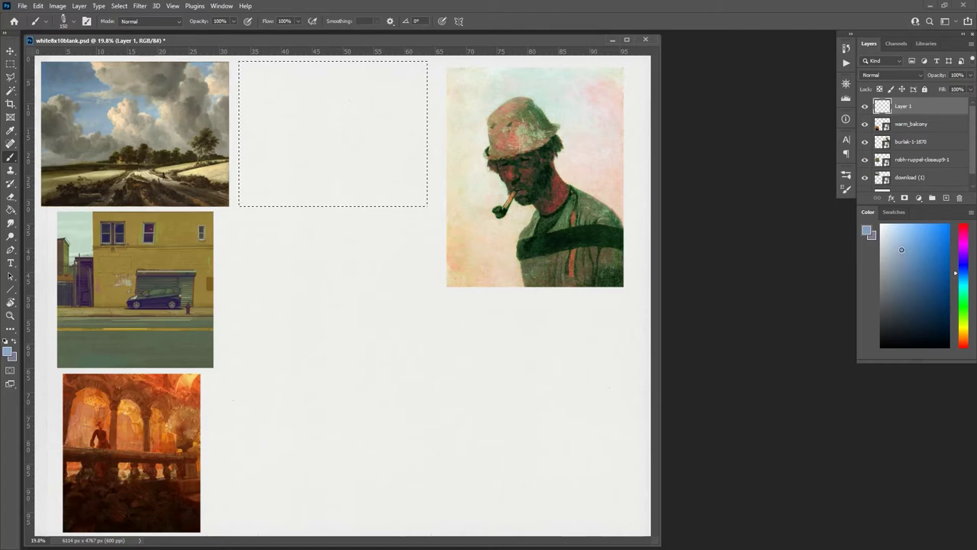
mouse_move(341, 137)
left_mouse_down()
mouse_move(256, 156)
mouse_move(375, 129)
mouse_move(283, 142)
mouse_move(417, 122)
mouse_move(322, 134)
mouse_move(350, 123)
mouse_move(276, 119)
mouse_move(390, 83)
mouse_move(278, 63)
mouse_move(244, 88)
mouse_move(246, 130)
mouse_move(302, 90)
mouse_move(327, 94)
mouse_move(302, 114)
mouse_move(335, 88)
mouse_move(274, 75)
mouse_move(416, 74)
mouse_move(324, 107)
mouse_move(428, 90)
mouse_move(324, 115)
mouse_move(412, 97)
mouse_move(394, 101)
mouse_move(415, 72)
mouse_move(297, 81)
mouse_move(402, 70)
mouse_move(257, 73)
mouse_move(244, 128)
mouse_move(266, 90)
mouse_move(347, 90)
mouse_move(255, 132)
mouse_move(348, 111)
mouse_move(256, 139)
mouse_move(432, 103)
mouse_move(242, 146)
mouse_move(417, 108)
mouse_move(253, 143)
mouse_move(250, 118)
left_mouse_up()
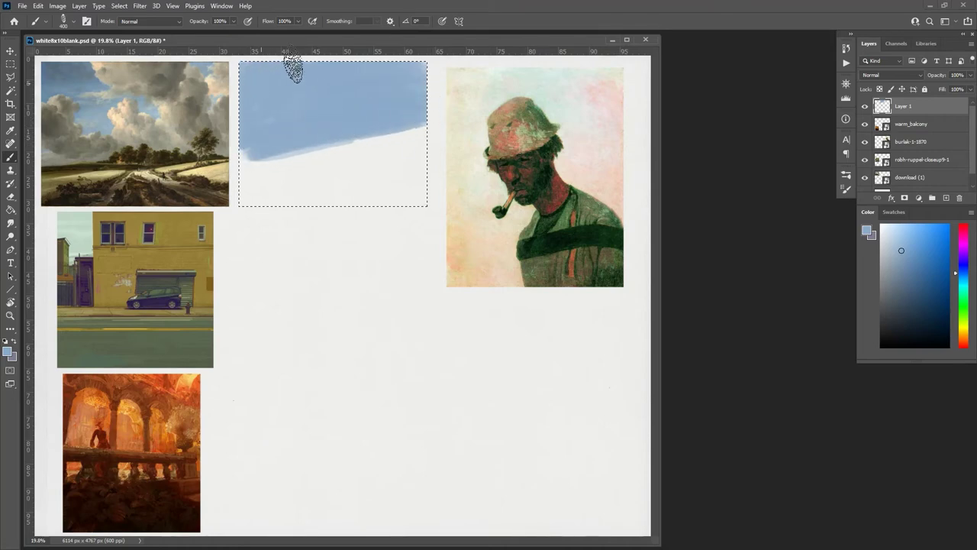
mouse_move(293, 69)
left_mouse_down()
mouse_move(245, 148)
mouse_move(412, 109)
mouse_move(397, 124)
mouse_move(419, 125)
mouse_move(382, 103)
left_mouse_up()
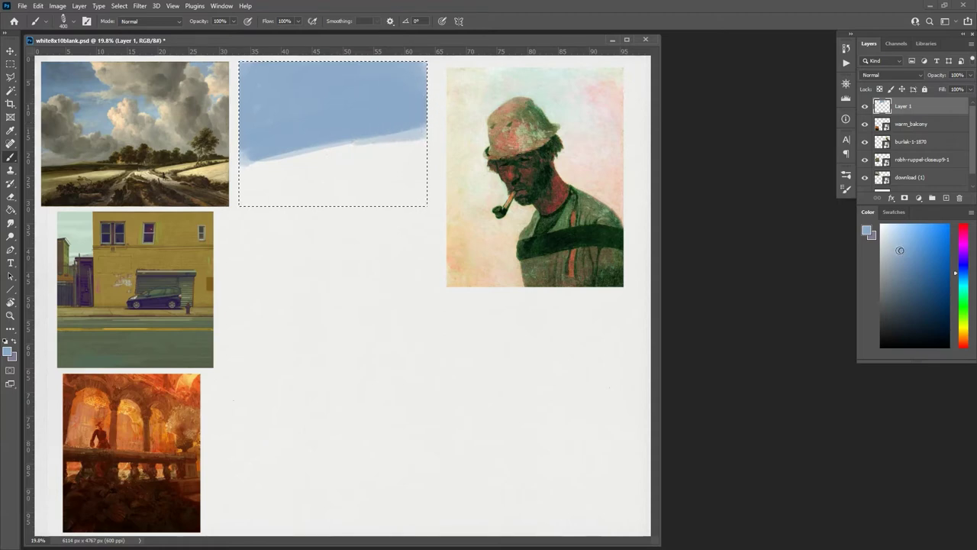
left_click(895, 242)
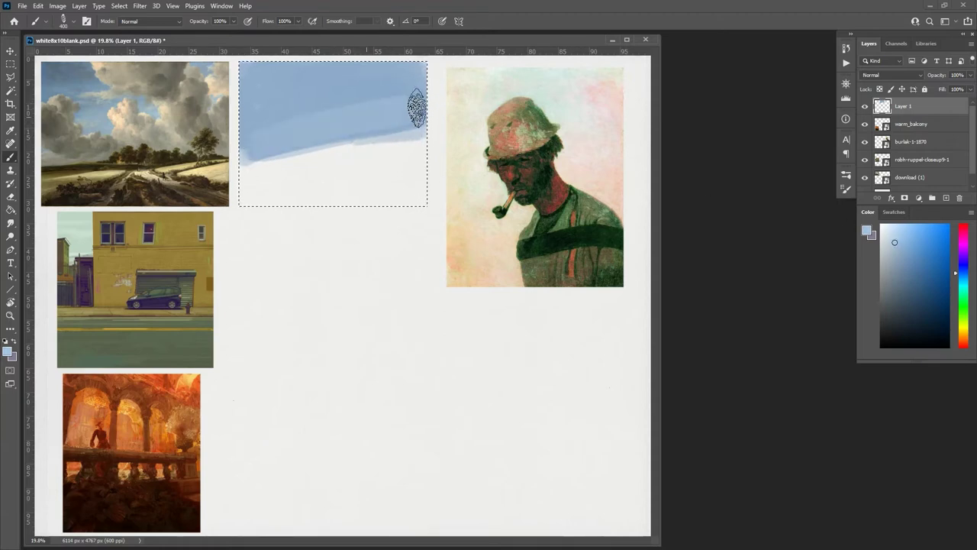
mouse_move(417, 109)
left_mouse_down()
mouse_move(268, 136)
mouse_move(428, 99)
mouse_move(249, 130)
mouse_move(391, 90)
mouse_move(300, 105)
mouse_move(434, 73)
mouse_move(259, 116)
left_mouse_up()
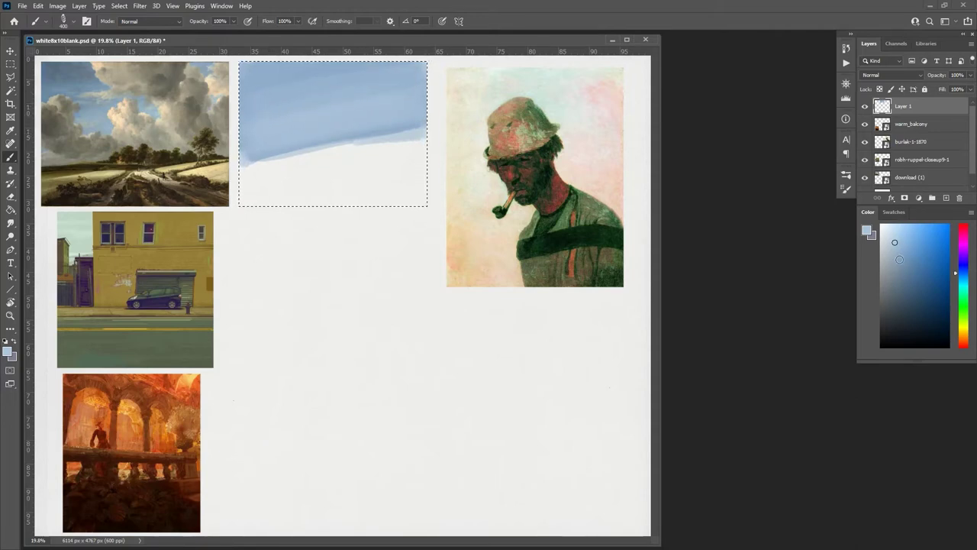
Reduce the brush size to 150 and paint a small darker grey-blue patch in the study's upper-left sky.
left_click(899, 269)
key("bracketleft")
key("bracketleft")
key("bracketleft")
key("bracketleft")
key("bracketleft")
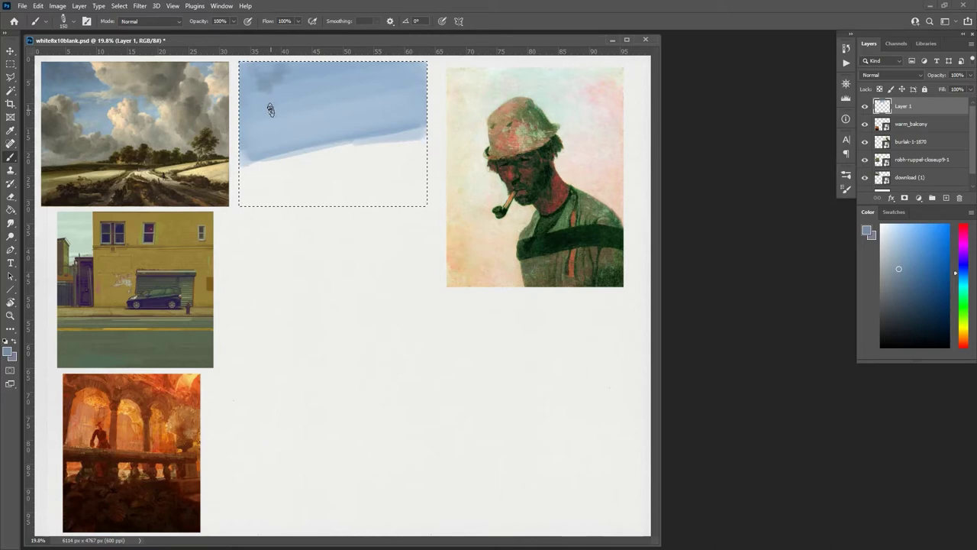
Choose a pale cream-yellow and dab sunlit cloud highlights across the blue sky.
left_click(960, 332)
left_click_drag(960, 331, 961, 334)
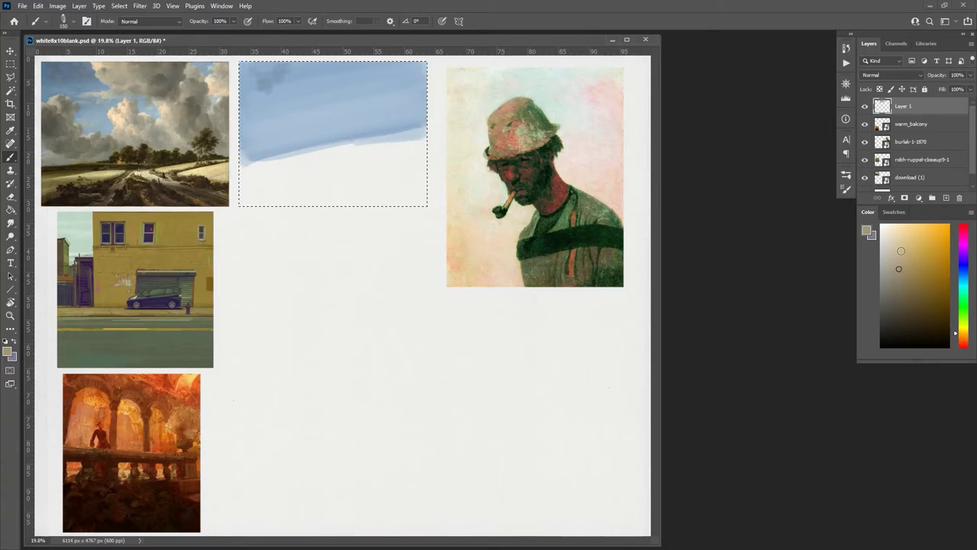
left_click(898, 243)
left_click_drag(897, 243, 899, 234)
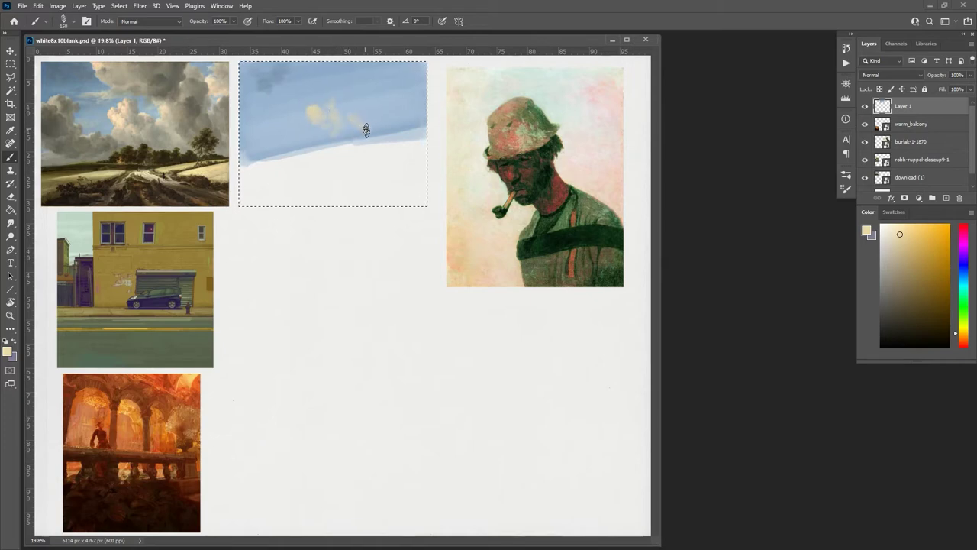
left_click(296, 67)
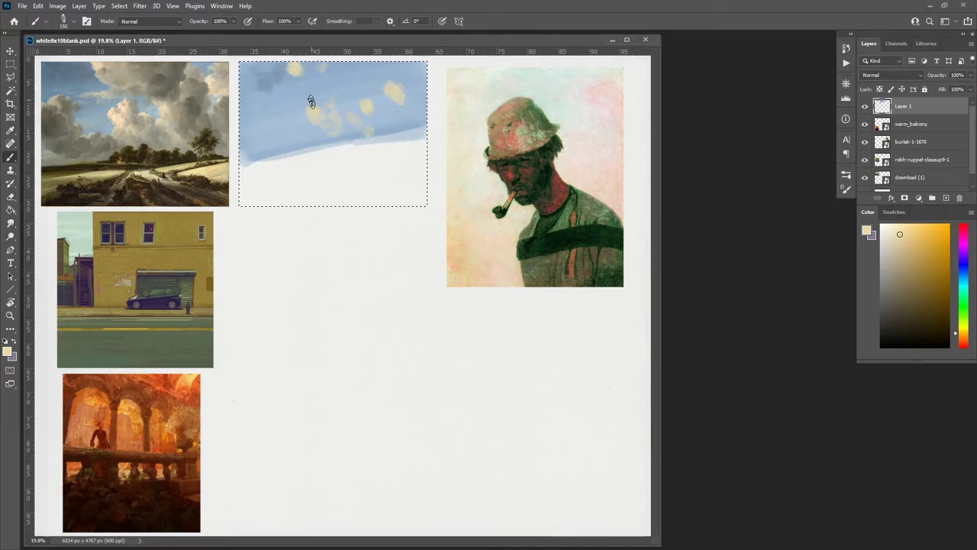
Build up the cloud bodies with light warm grey, adding mid-grey shading at the upper centre and lower left of the sky.
left_click(887, 242)
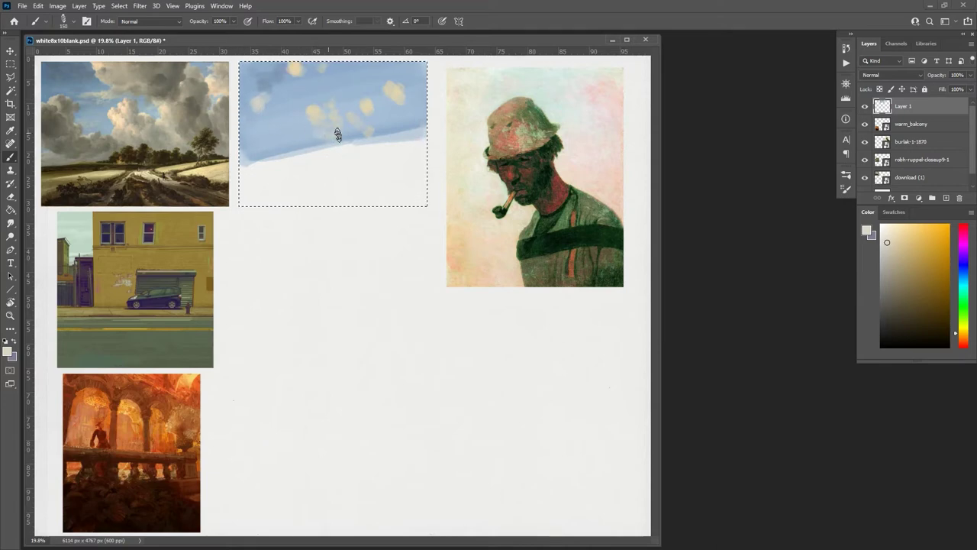
mouse_move(339, 135)
left_mouse_down()
mouse_move(350, 136)
mouse_move(333, 143)
mouse_move(359, 145)
left_mouse_up()
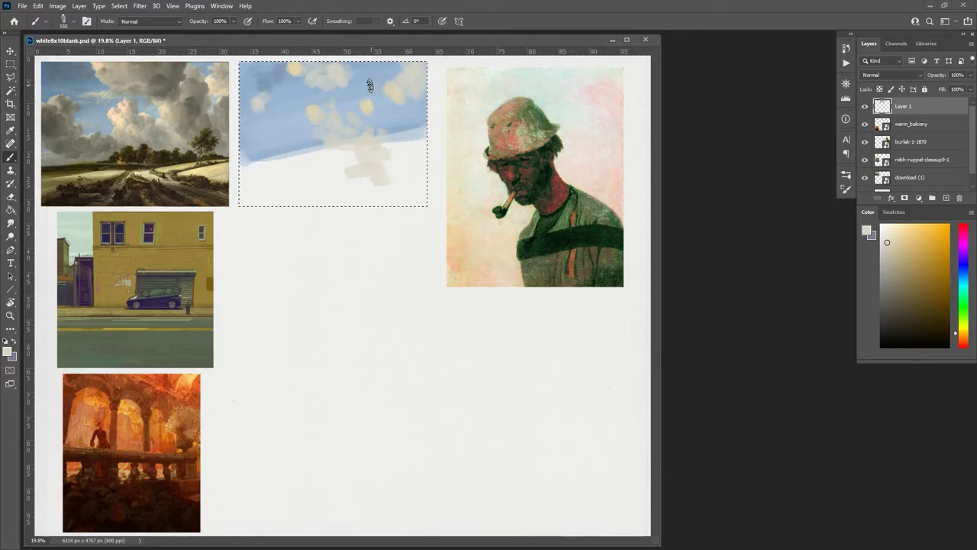
left_click_drag(892, 254, 889, 274)
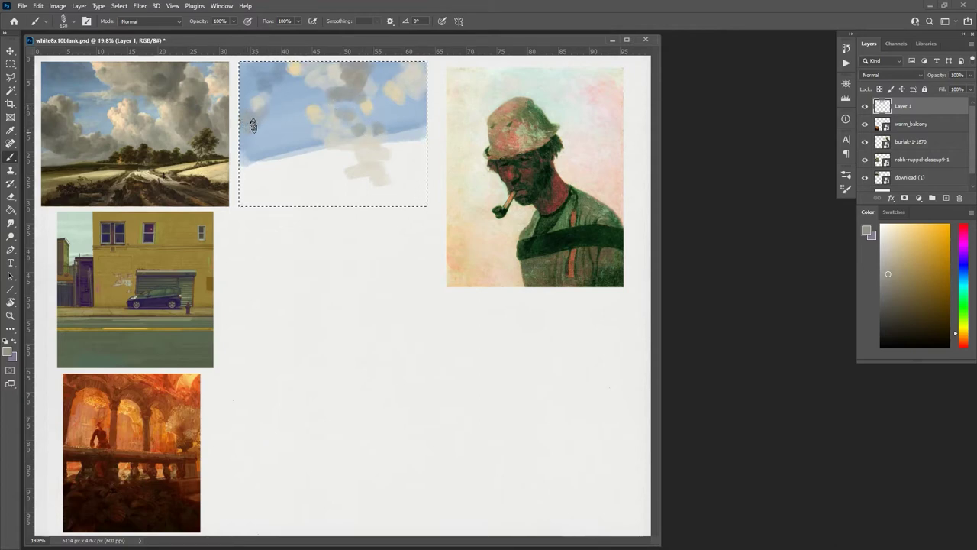
left_click_drag(258, 149, 278, 152)
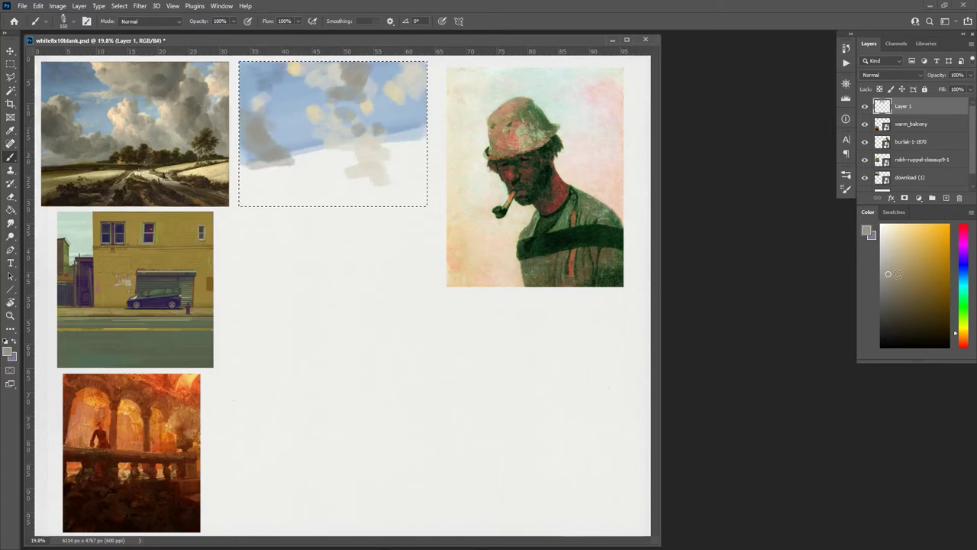
Paint darker grey cloud shadows in the lower-left sky and along the lower right of the clouds.
left_click(63, 141, "alt")
left_click_drag(267, 135, 252, 129)
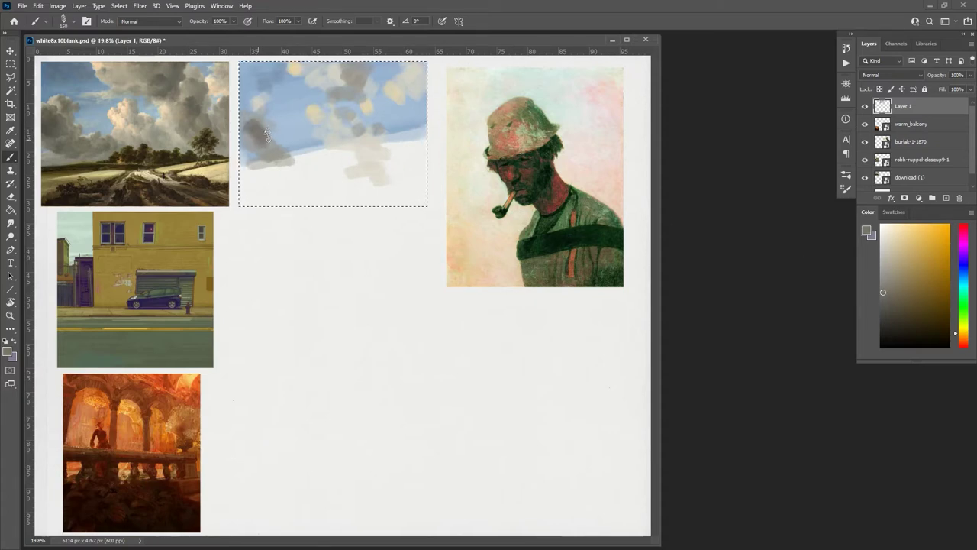
left_click_drag(277, 133, 303, 159)
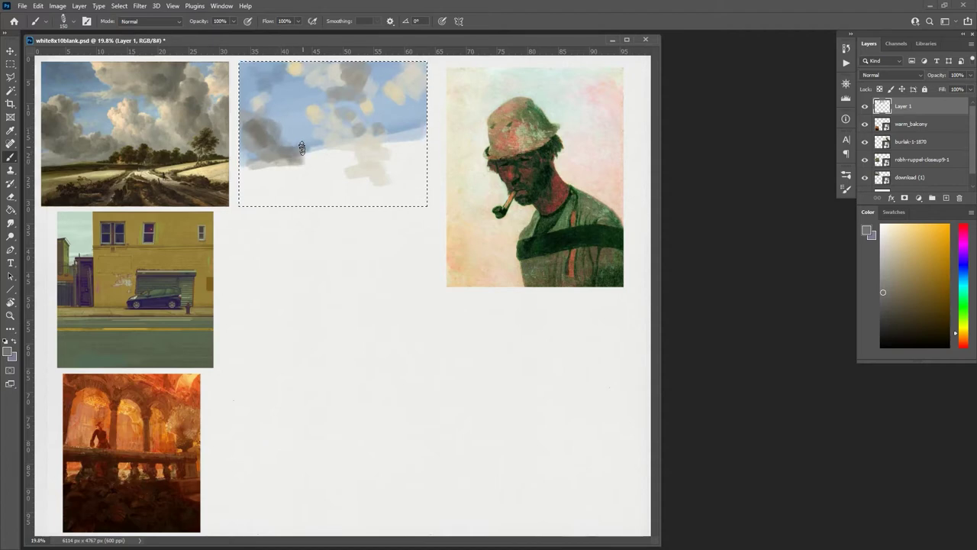
left_click_drag(302, 147, 333, 150)
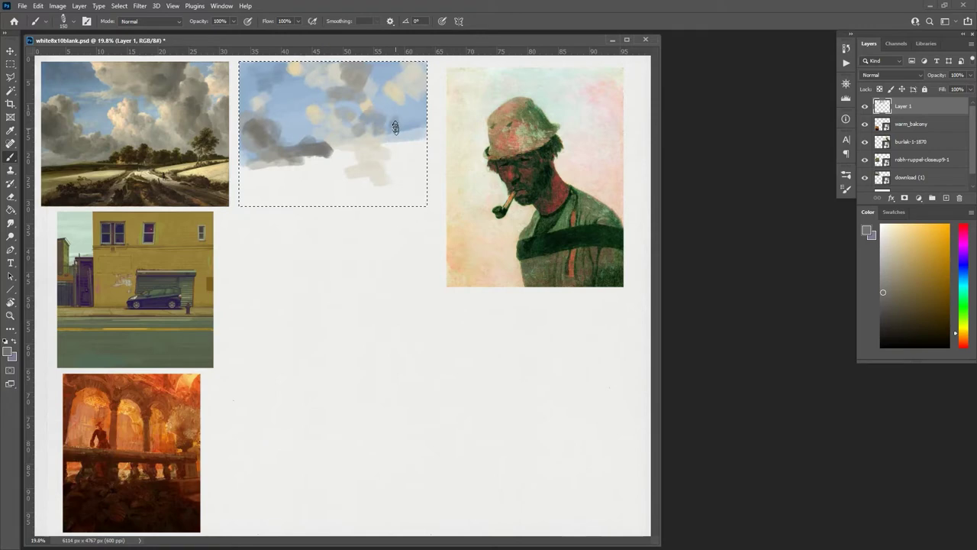
left_click_drag(390, 118, 388, 143)
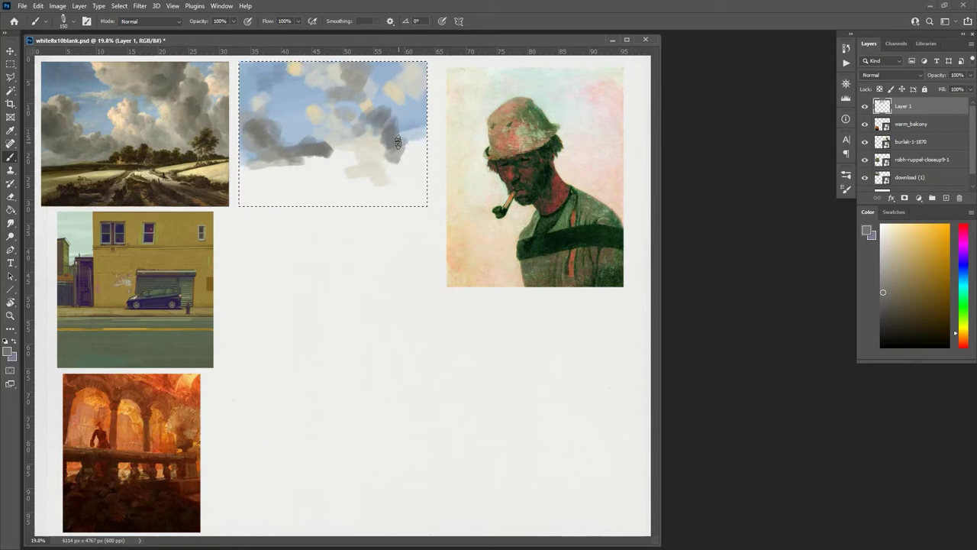
left_click_drag(398, 143, 382, 124)
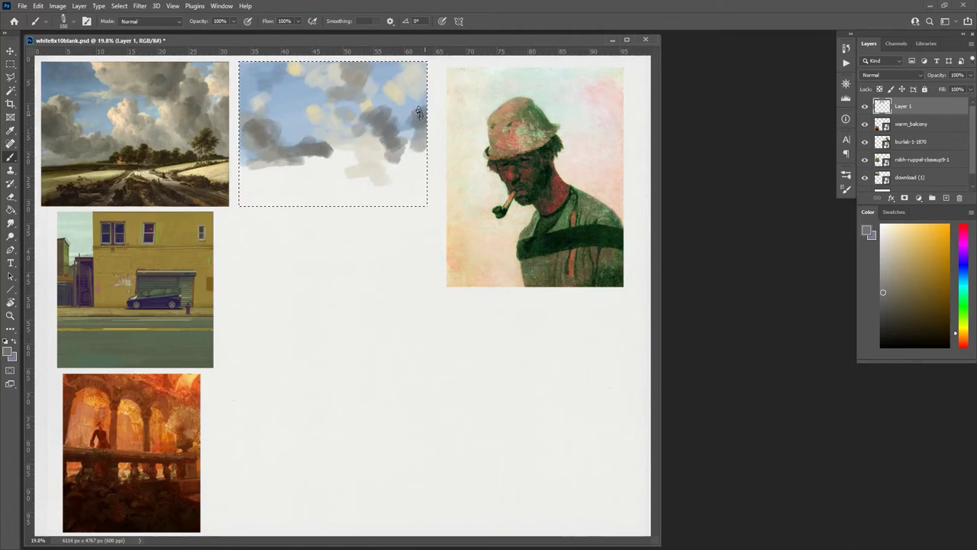
Lighten the central and upper-right clouds with pale grey and warm cream strokes.
left_click(887, 265)
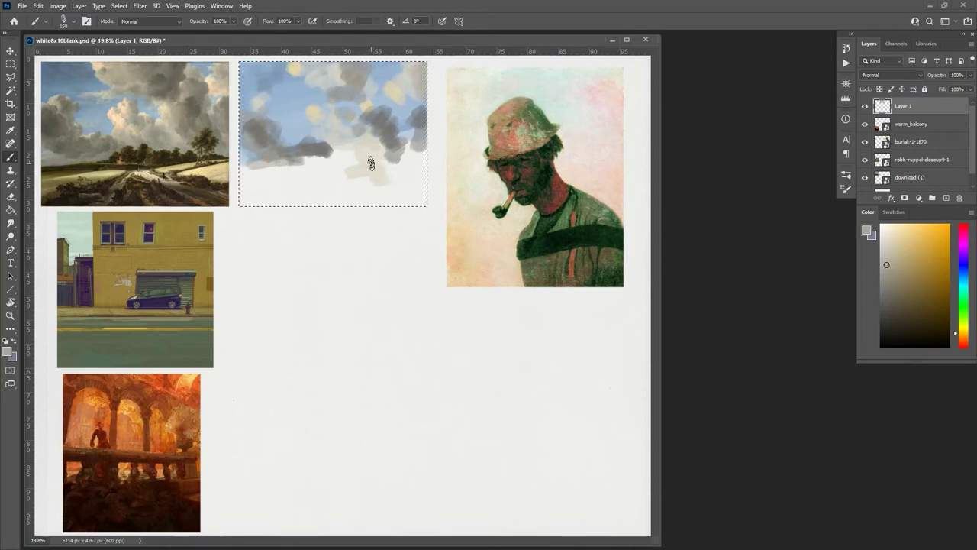
left_click(887, 255)
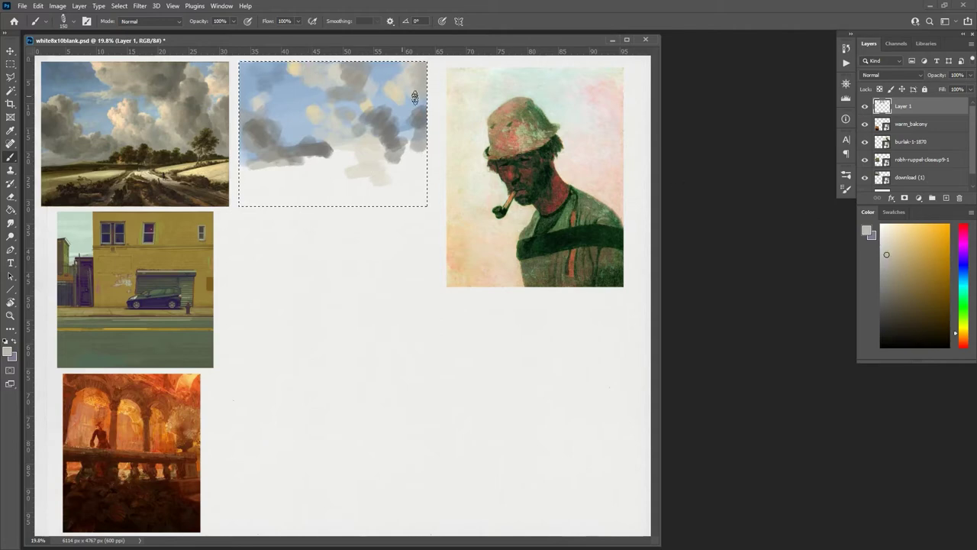
left_click(349, 93, "alt")
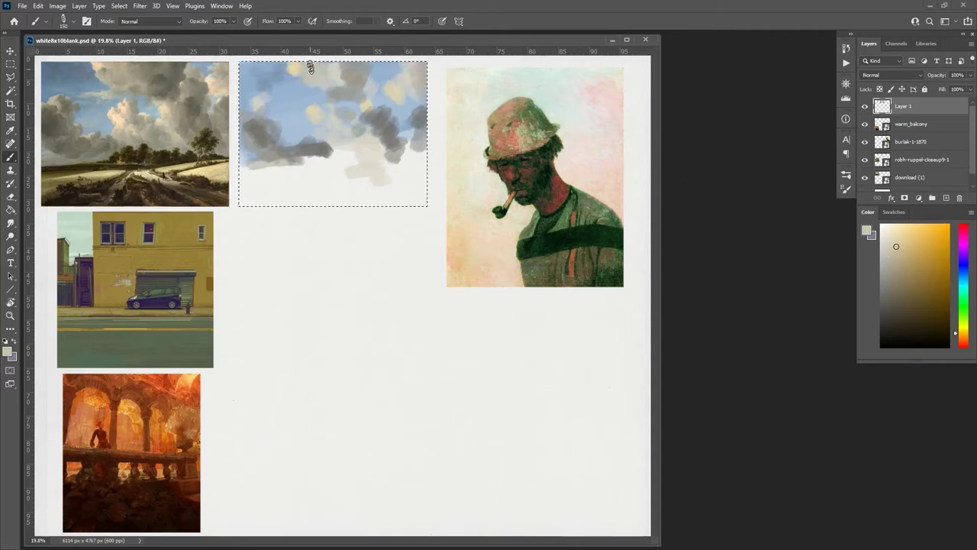
left_click_drag(310, 67, 310, 81)
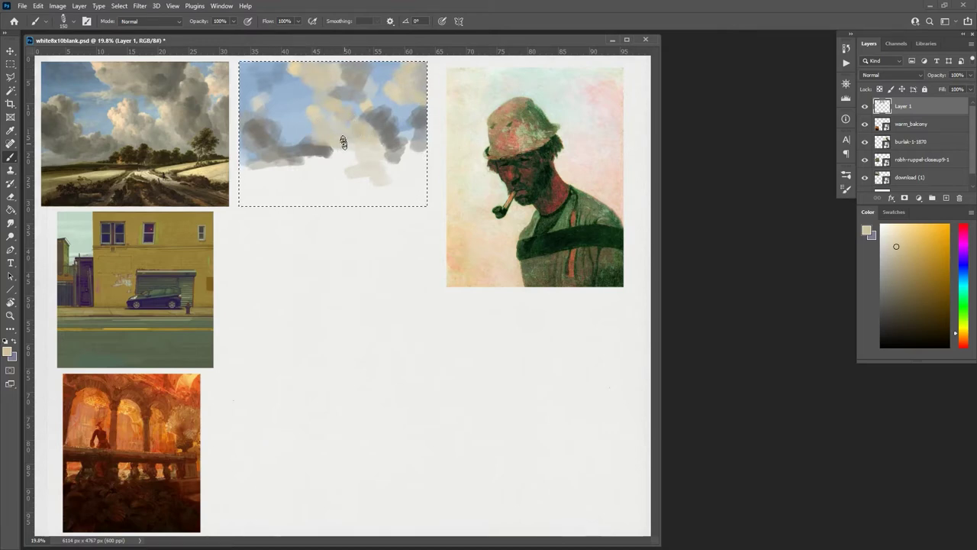
Paint a band of light grey low clouds across the bottom of the sky.
left_click(890, 264)
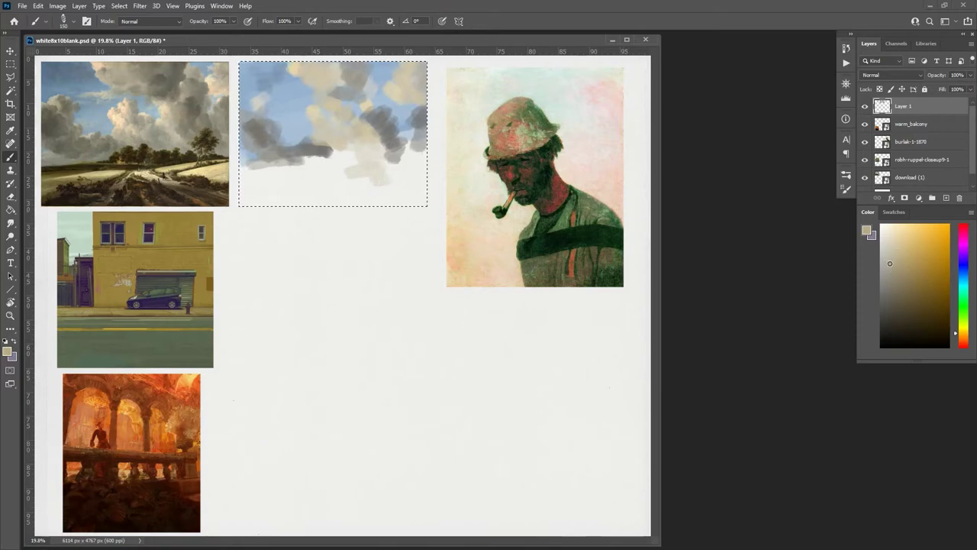
left_click_drag(255, 160, 352, 156)
left_click(883, 256)
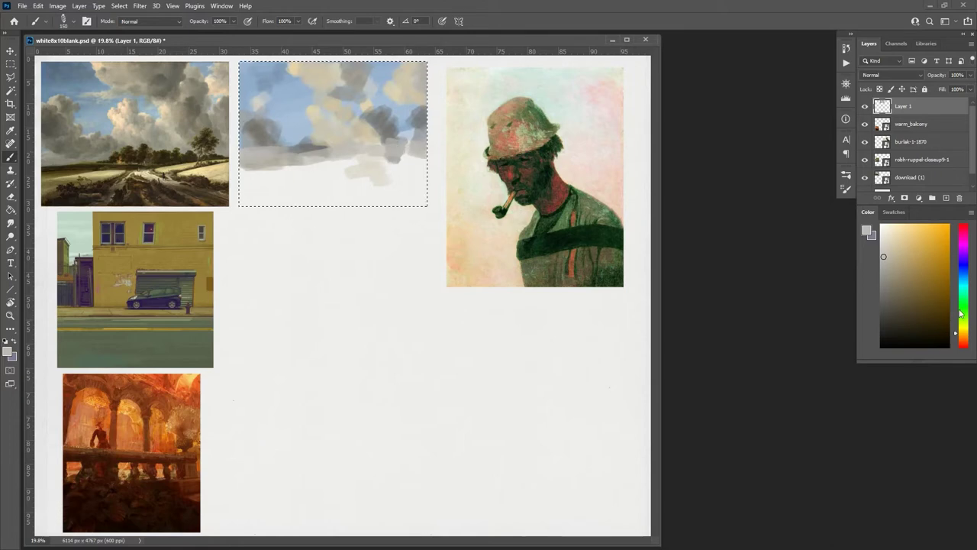
Choose a dark olive green and paint the distant tree line across the full width of the study, with raised clumps right of centre.
left_click_drag(962, 313, 964, 316)
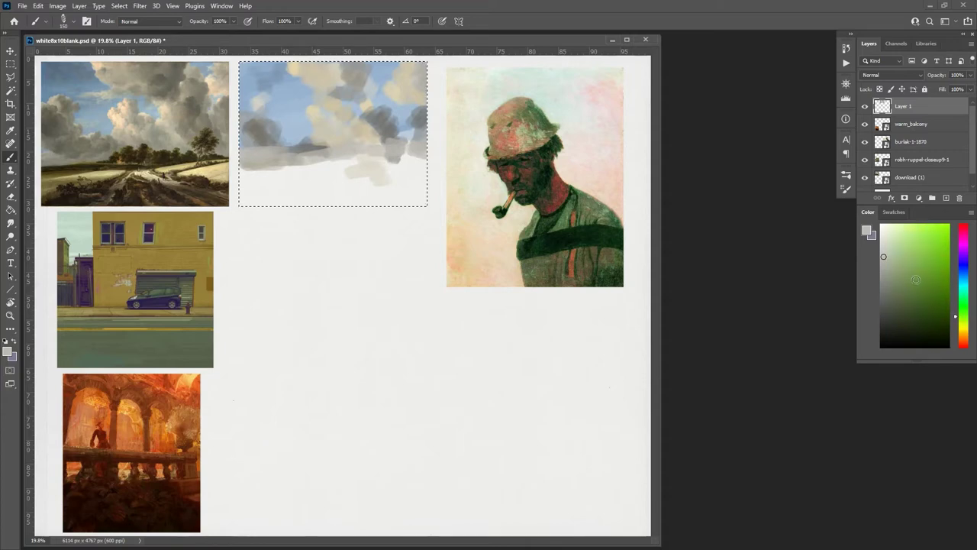
left_click_drag(888, 265, 912, 310)
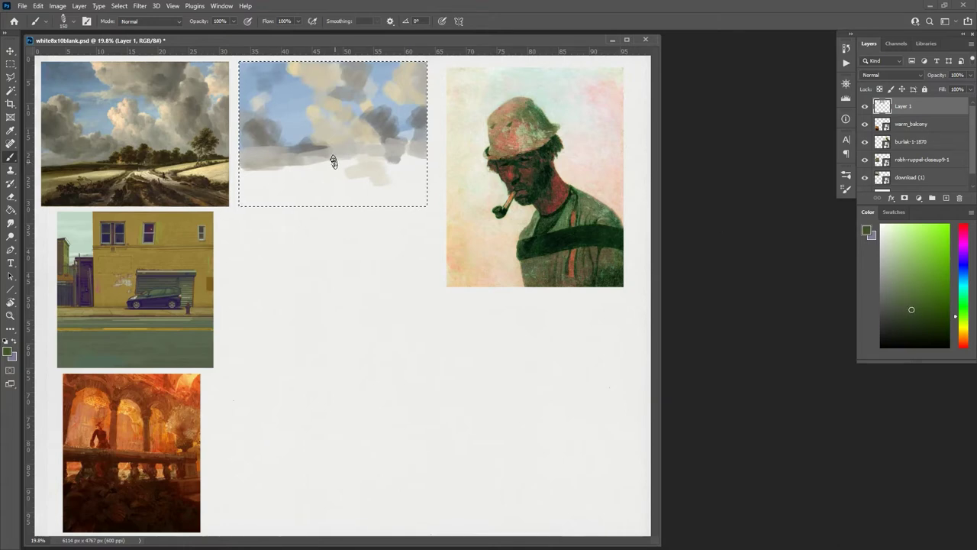
left_click_drag(333, 161, 356, 161)
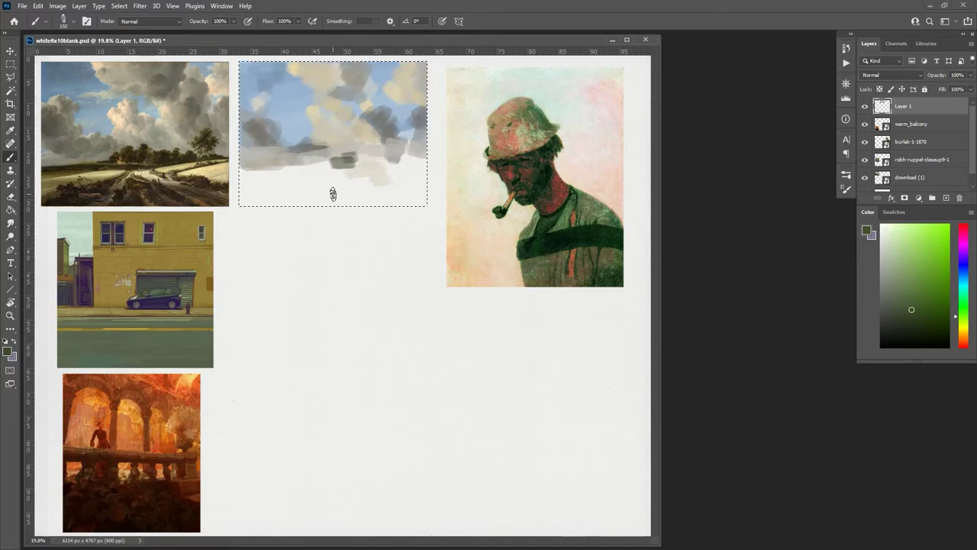
left_click_drag(353, 159, 426, 158)
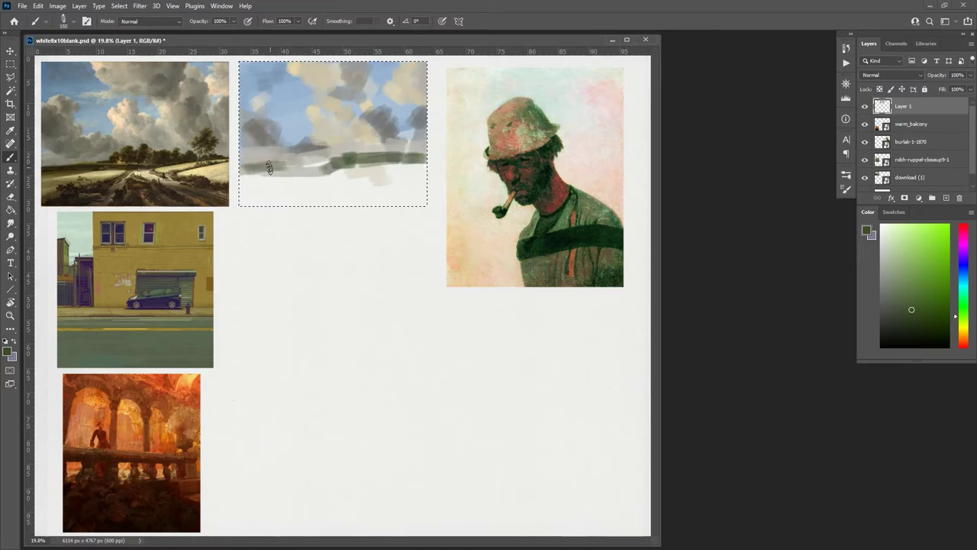
mouse_move(243, 165)
left_mouse_down()
mouse_move(342, 162)
mouse_move(246, 169)
left_mouse_up()
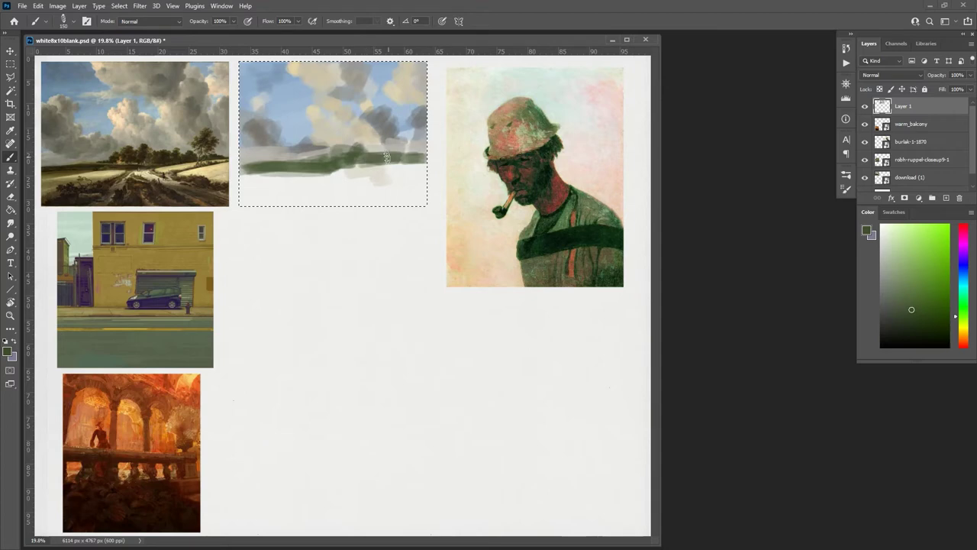
left_click_drag(383, 156, 409, 158)
left_click_drag(351, 164, 413, 159)
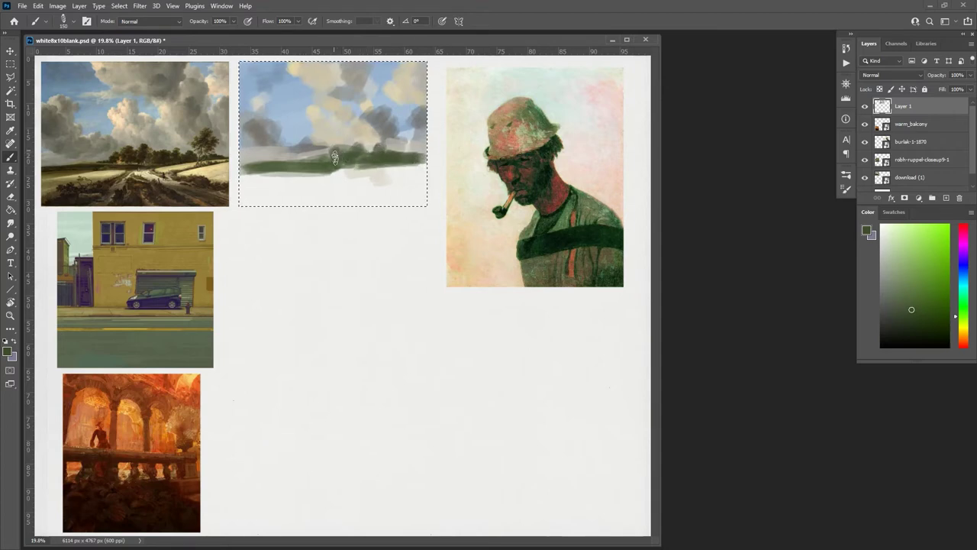
Extend the dark green tree line with rounded clumps and paint a tall dark tree near the study's right edge.
left_click_drag(335, 157, 316, 167)
left_click(895, 326)
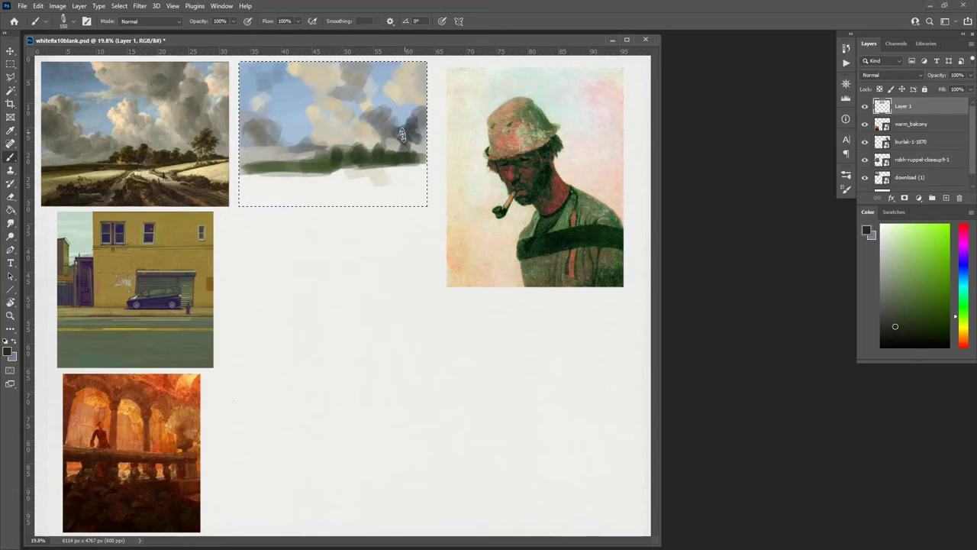
left_click_drag(403, 135, 419, 134)
left_click(903, 315)
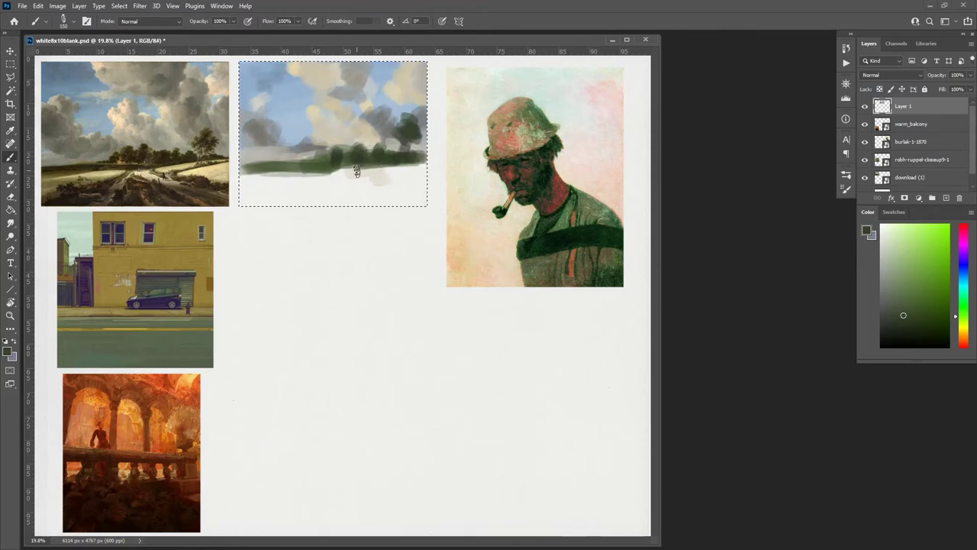
Mix a muted orange-brown and paint a small warm patch in the middle of the tree line.
left_click(963, 336)
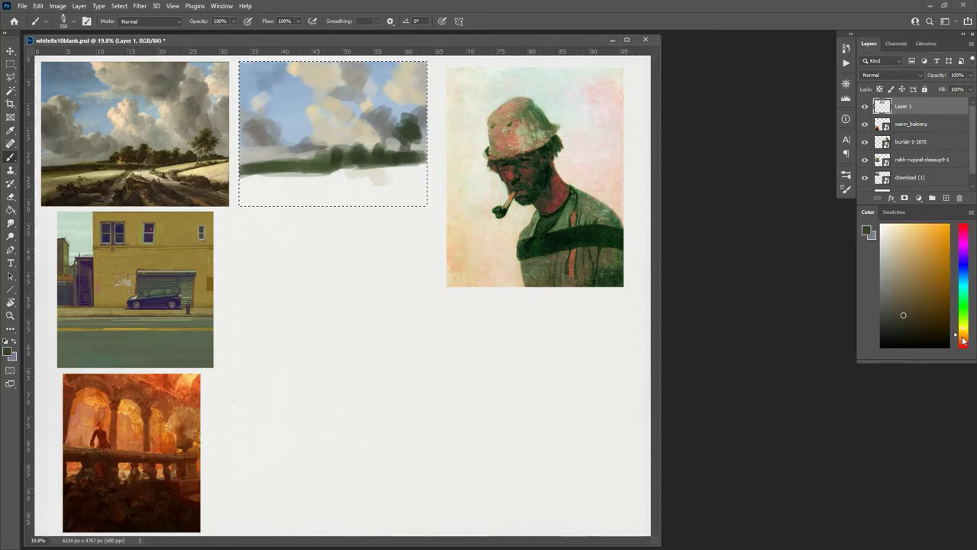
left_click(963, 339)
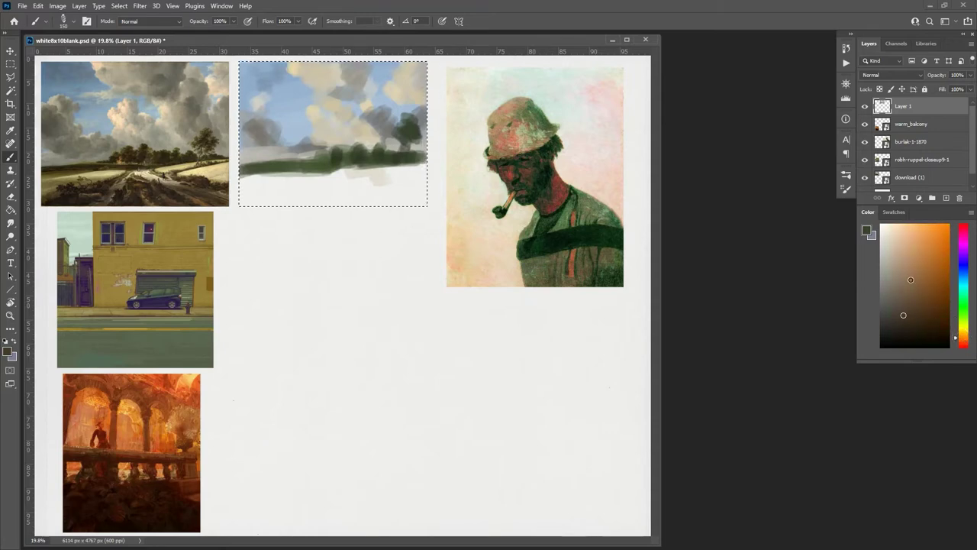
left_click(917, 275)
mouse_move(920, 277)
left_mouse_down()
mouse_move(906, 262)
mouse_move(915, 260)
left_mouse_up()
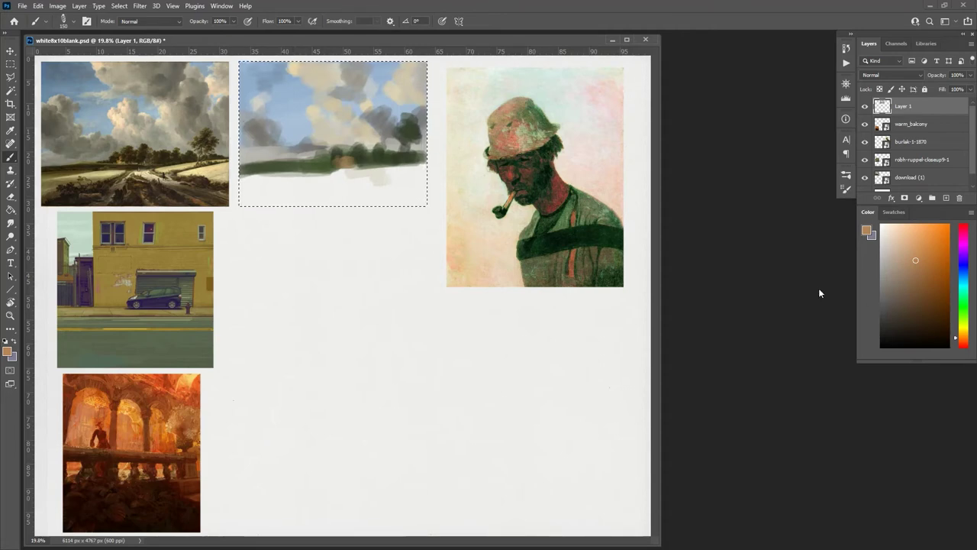
Mix a pale muted yellow and paint the sunlit fields on both sides below the tree line.
left_click_drag(960, 342, 959, 334)
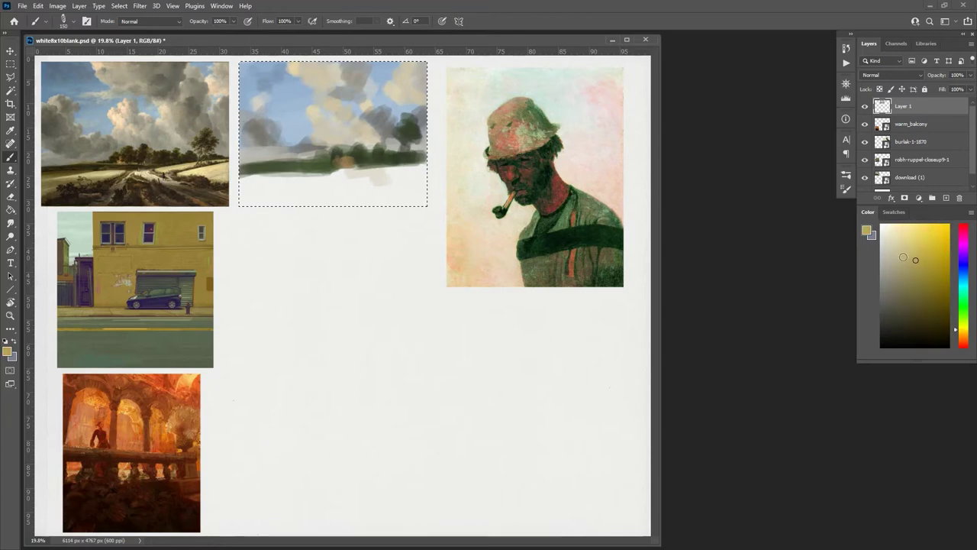
left_click_drag(914, 260, 887, 243)
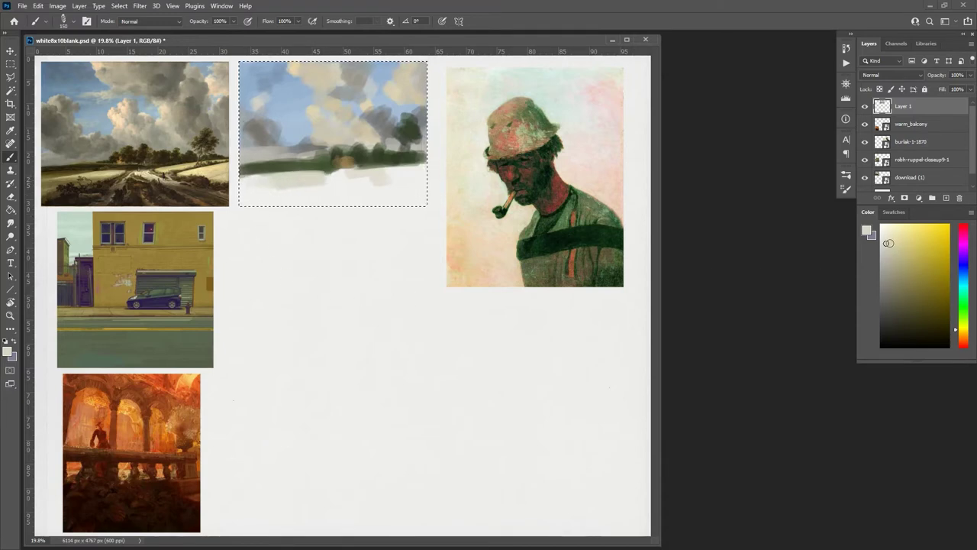
left_click(896, 245)
mouse_move(275, 183)
left_mouse_down()
mouse_move(331, 179)
mouse_move(264, 180)
left_mouse_up()
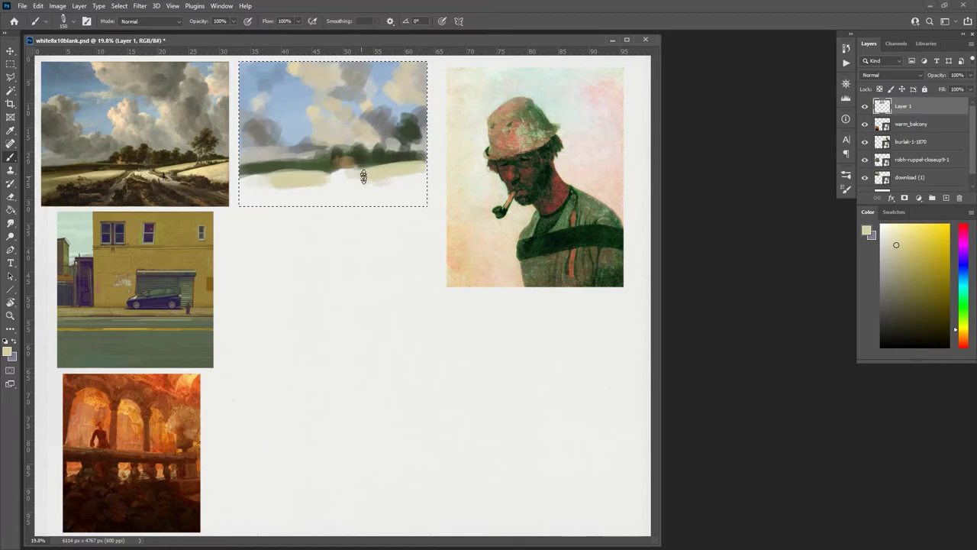
left_click_drag(384, 171, 400, 181)
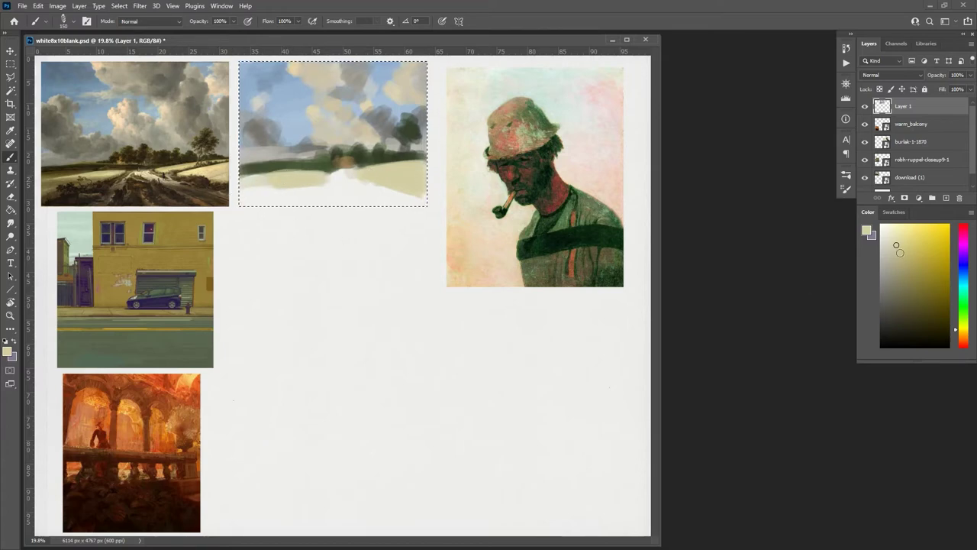
Add grey-green and olive-yellow shadow strokes across the left field and along the lower edge of the right field.
left_click_drag(898, 252, 891, 268)
left_click_drag(243, 168, 265, 176)
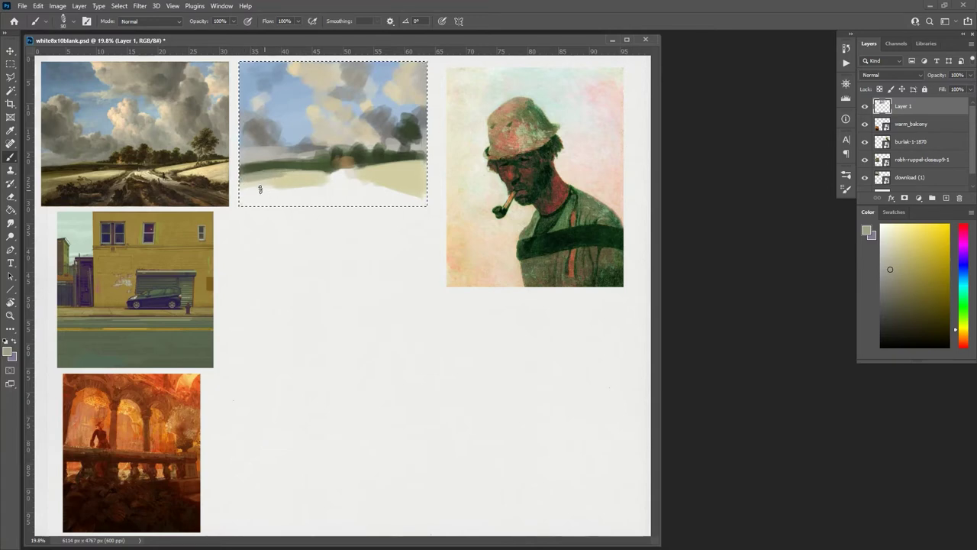
left_click_drag(264, 188, 284, 192)
left_click_drag(894, 272, 906, 270)
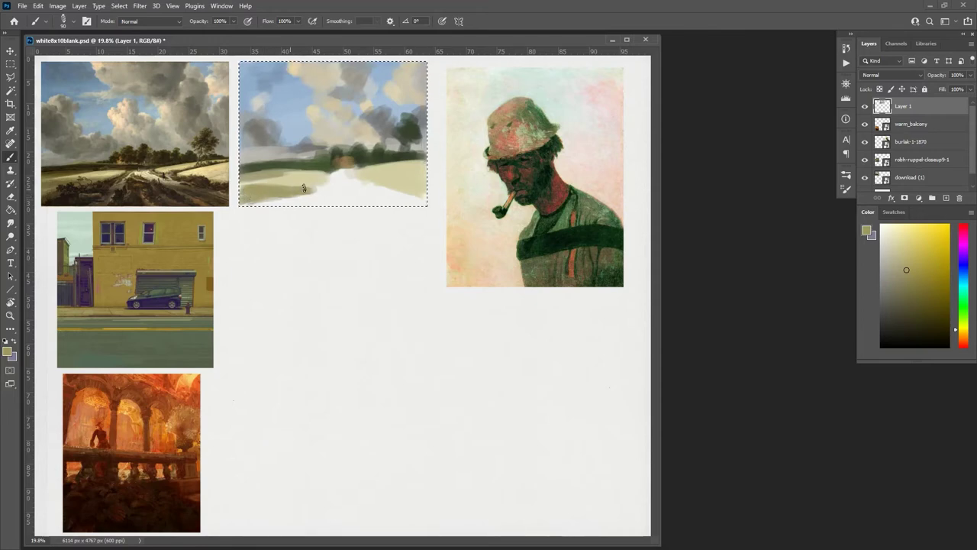
left_click_drag(432, 197, 403, 194)
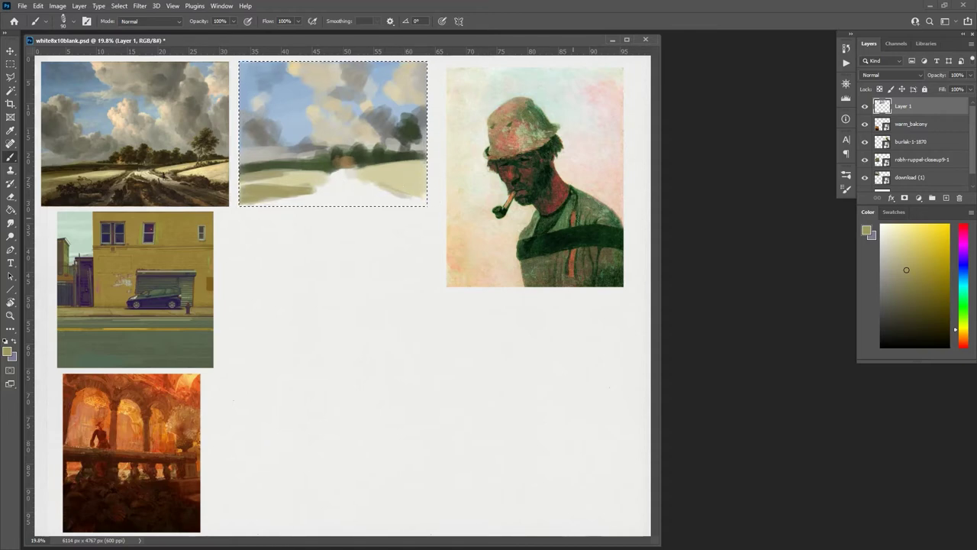
Paint the road in pale warm grey and add ochre streaks across its foreground.
left_click(373, 175, "alt")
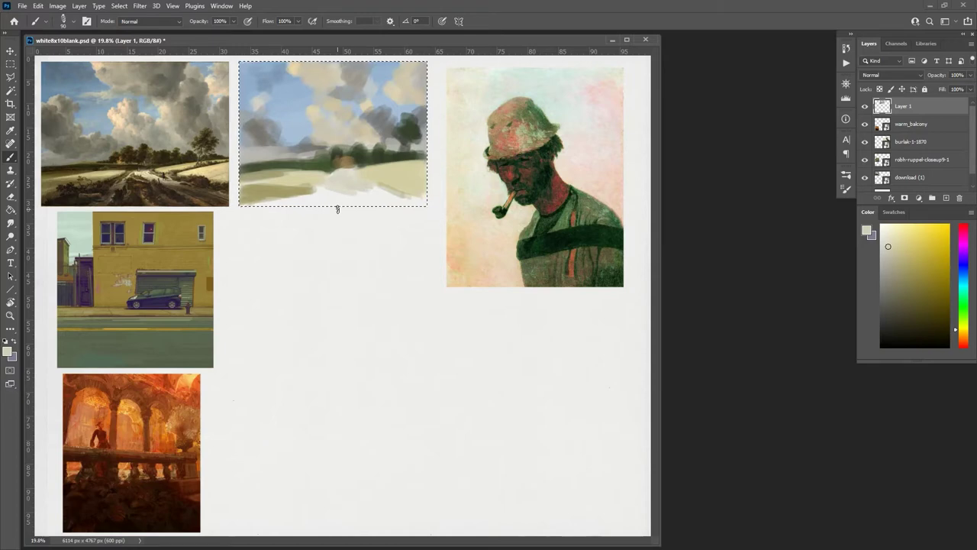
left_click(959, 334)
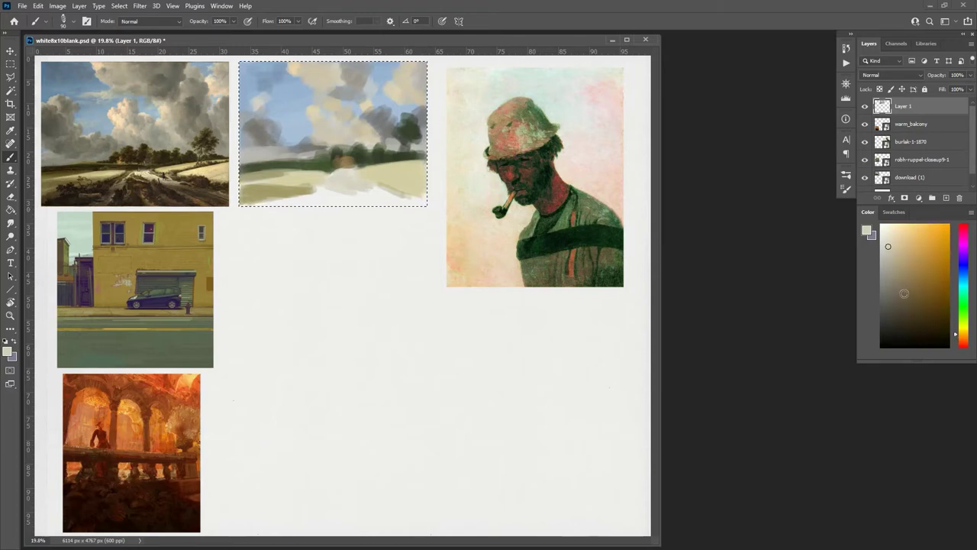
left_click_drag(905, 293, 930, 261)
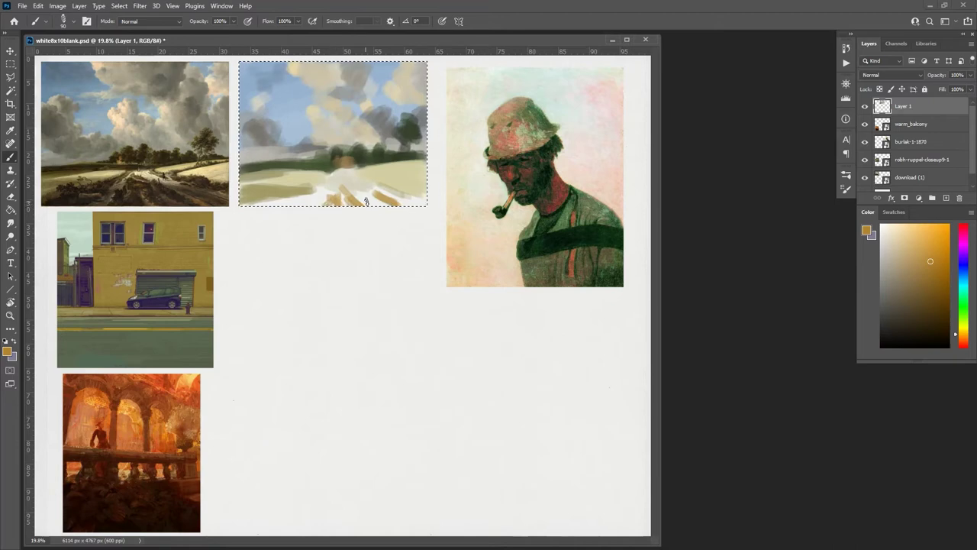
Paint dark green bands around the right field and along the road, and darken the lower-left foreground with deep olive.
left_click(962, 312)
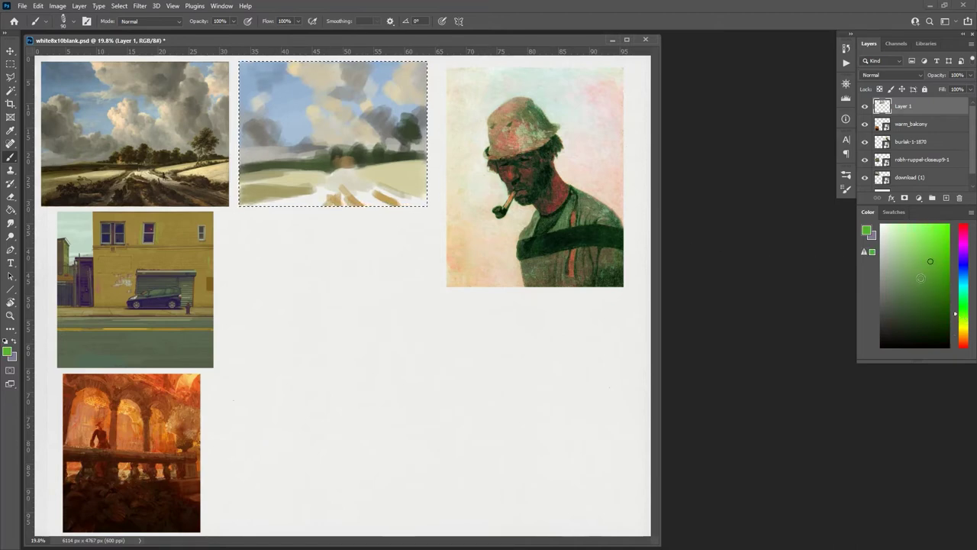
left_click_drag(921, 279, 909, 301)
mouse_move(379, 183)
left_mouse_down()
mouse_move(403, 192)
mouse_move(394, 188)
left_mouse_up()
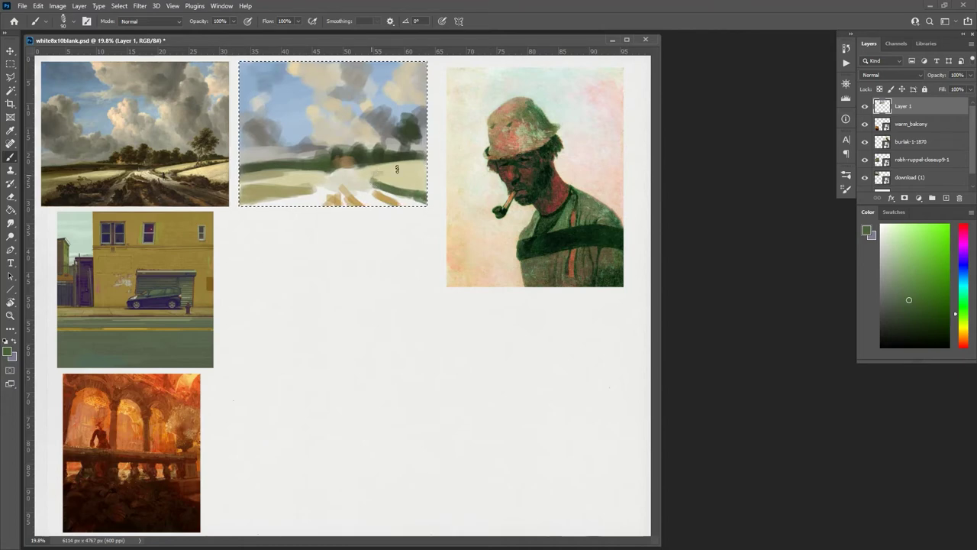
mouse_move(424, 185)
left_mouse_down()
mouse_move(379, 174)
mouse_move(402, 164)
left_mouse_up()
left_click(904, 315)
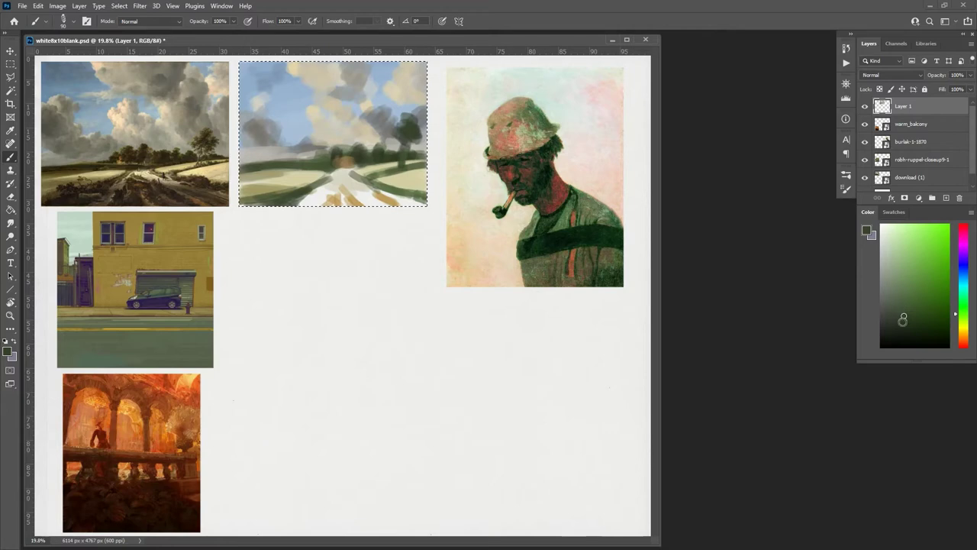
left_click(894, 324)
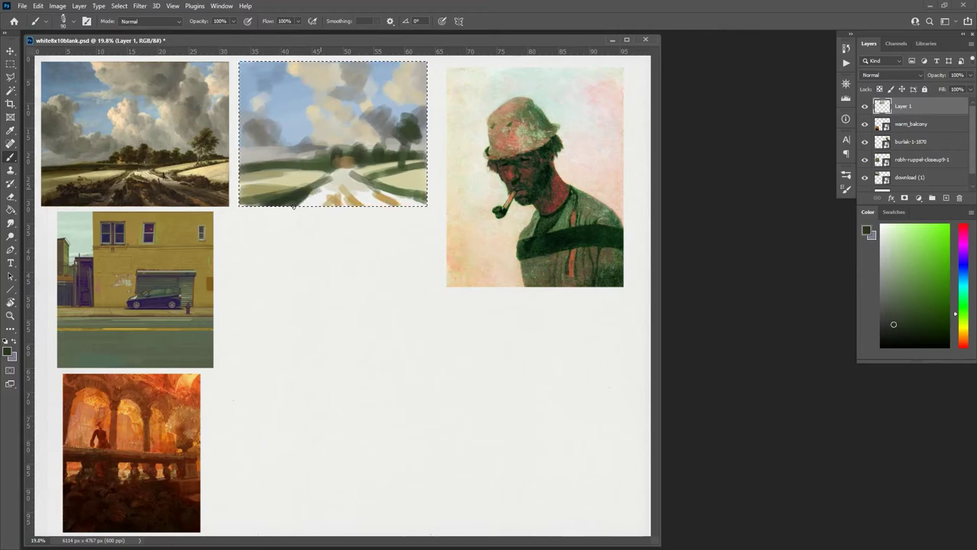
Mix a dark brownish grey and paint converging ruts along the road and its foreground.
left_click(963, 336)
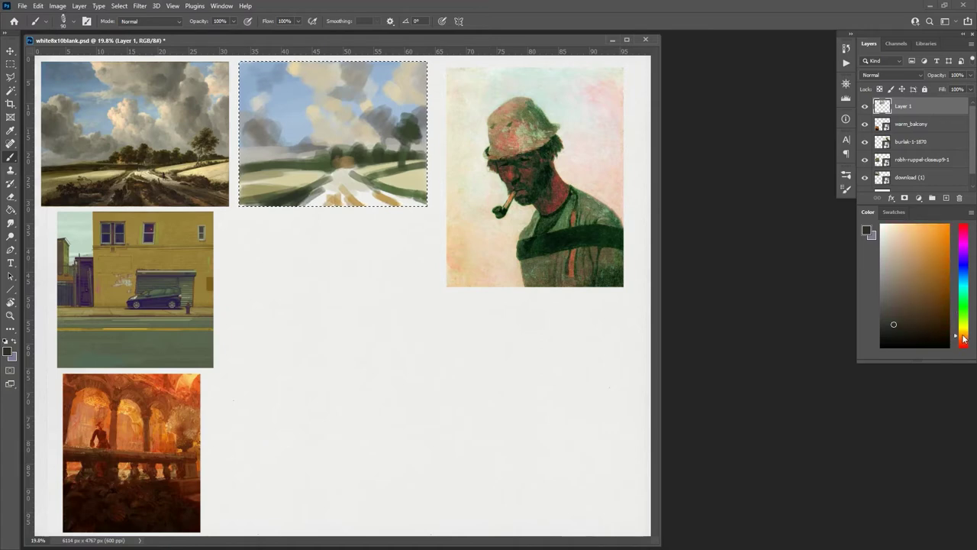
left_click(887, 303)
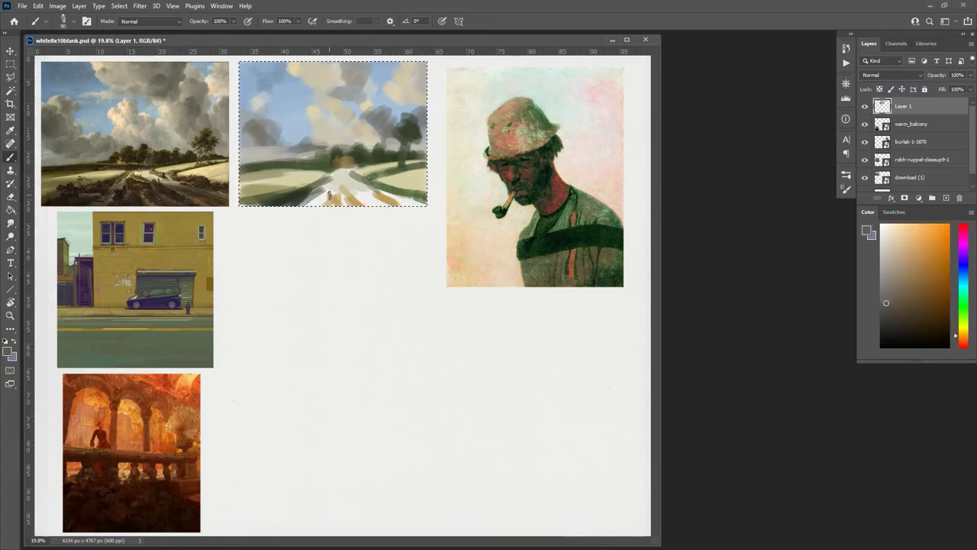
left_click_drag(909, 327, 898, 313)
left_click_drag(334, 159, 360, 167)
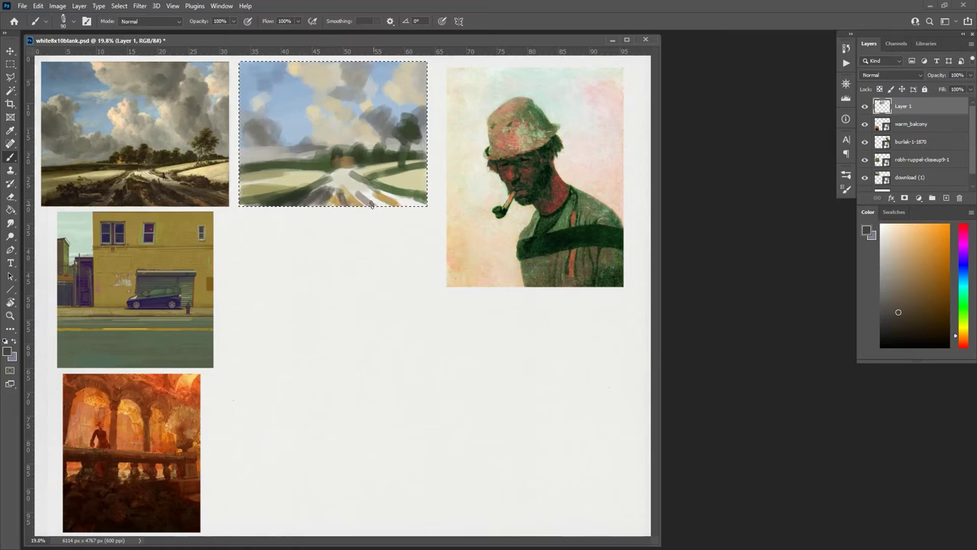
left_click_drag(362, 191, 385, 209)
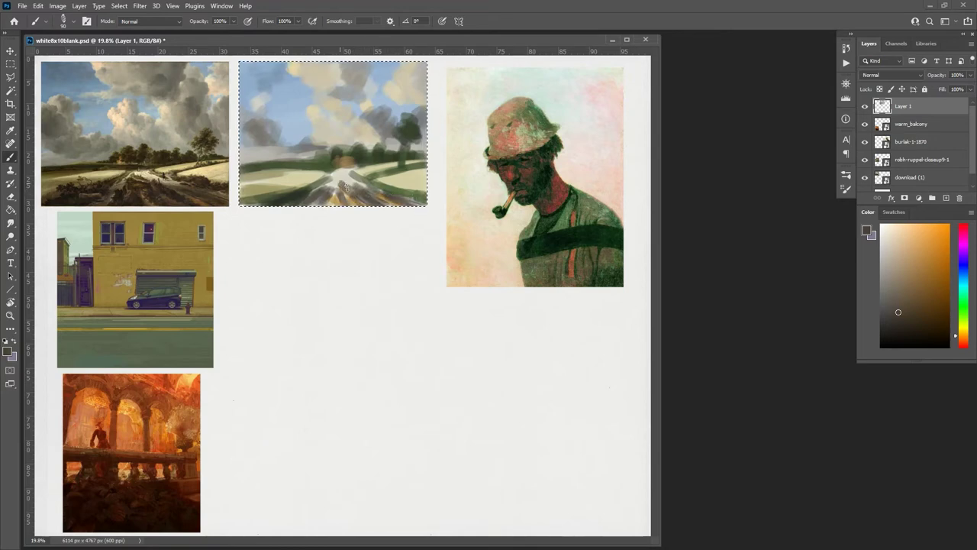
left_click_drag(339, 185, 329, 190)
Compare the landscape study with its reference at thumbnail size to judge the overall color match.
key("ctrl+minus")
key("ctrl+minus")
key("ctrl+minus")
key("ctrl+minus")
key("ctrl+minus")
key("ctrl+minus")
key("ctrl+minus")
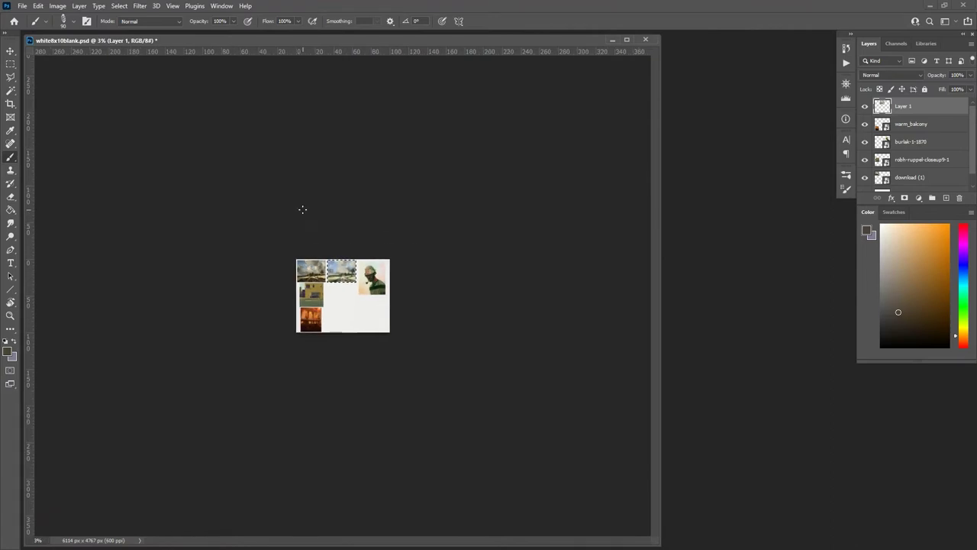
key("ctrl+plus")
key("ctrl+plus")
key("ctrl+plus")
key("ctrl+plus")
key("ctrl+plus")
key("ctrl+plus")
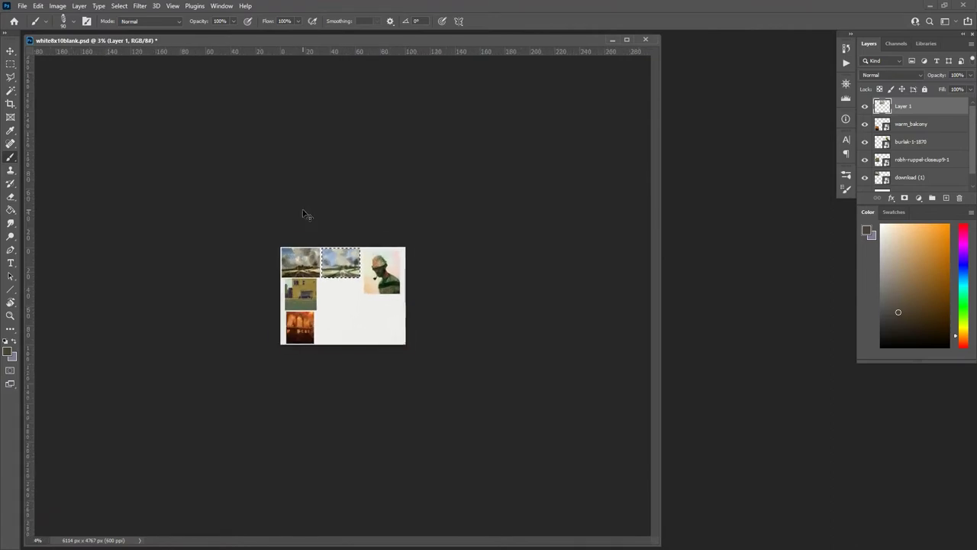
key("ctrl+plus")
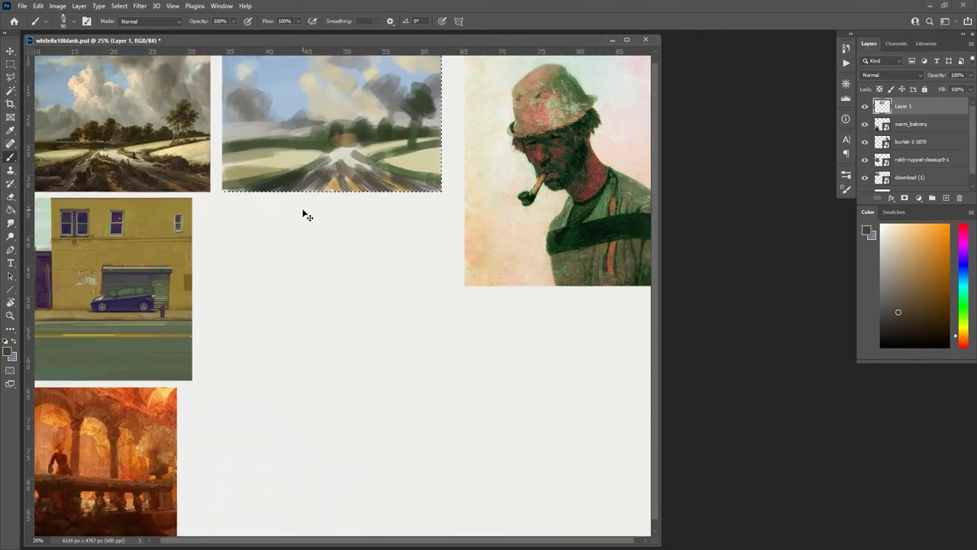
key("ctrl+minus")
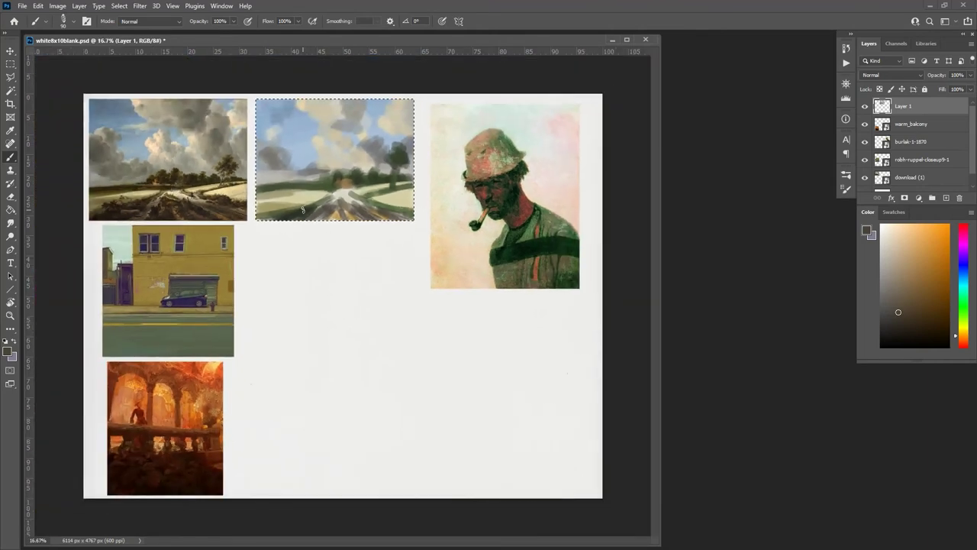
Sample the right field's pale yellow, shift it to a warmer, more saturated tone and paint accents on that field.
left_click(399, 194, "alt")
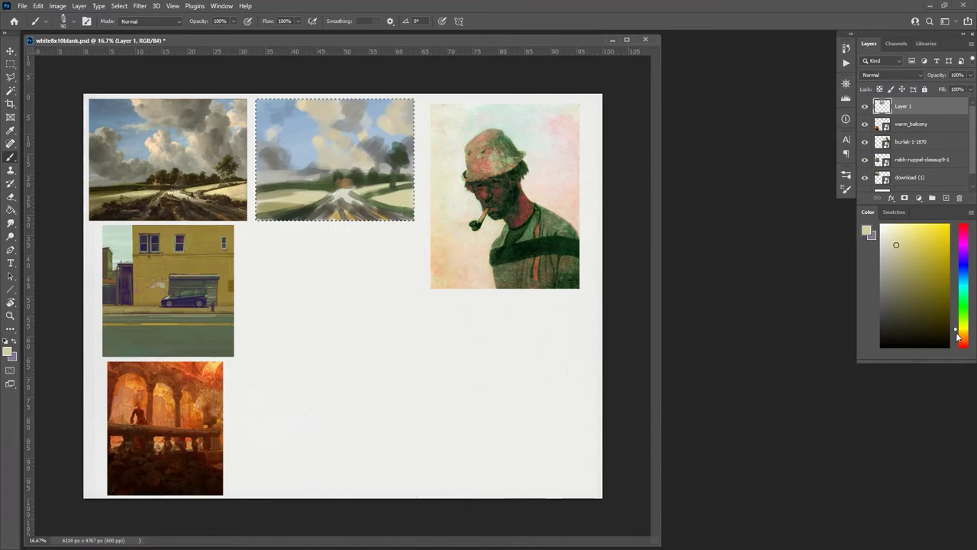
left_click(964, 333)
left_click_drag(904, 251, 909, 247)
mouse_move(393, 196)
left_mouse_down()
mouse_move(421, 193)
mouse_move(410, 200)
left_mouse_up()
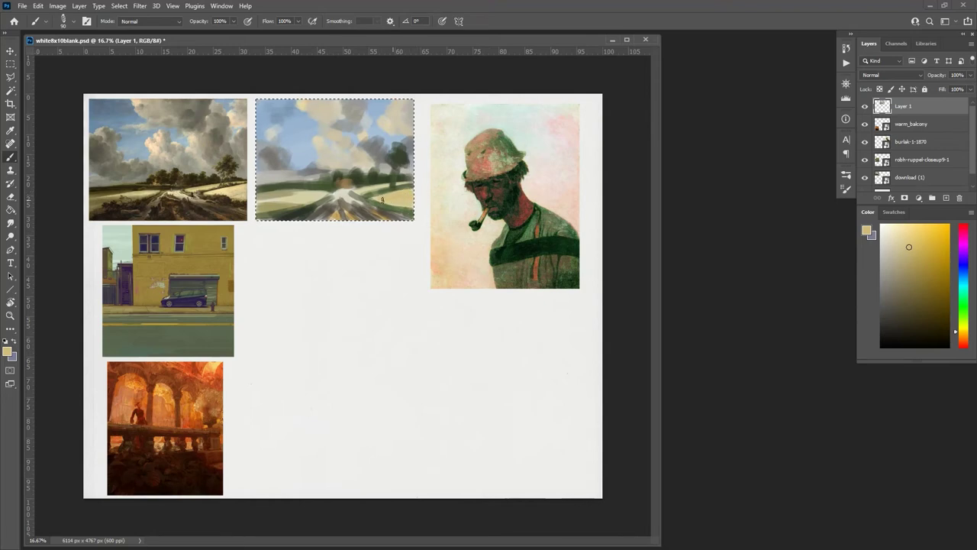
Check the warmed landscape study against its reference again at a greatly reduced view size.
key("ctrl+minus")
key("ctrl+minus")
key("ctrl+minus")
key("ctrl+minus")
key("ctrl+minus")
key("ctrl+minus")
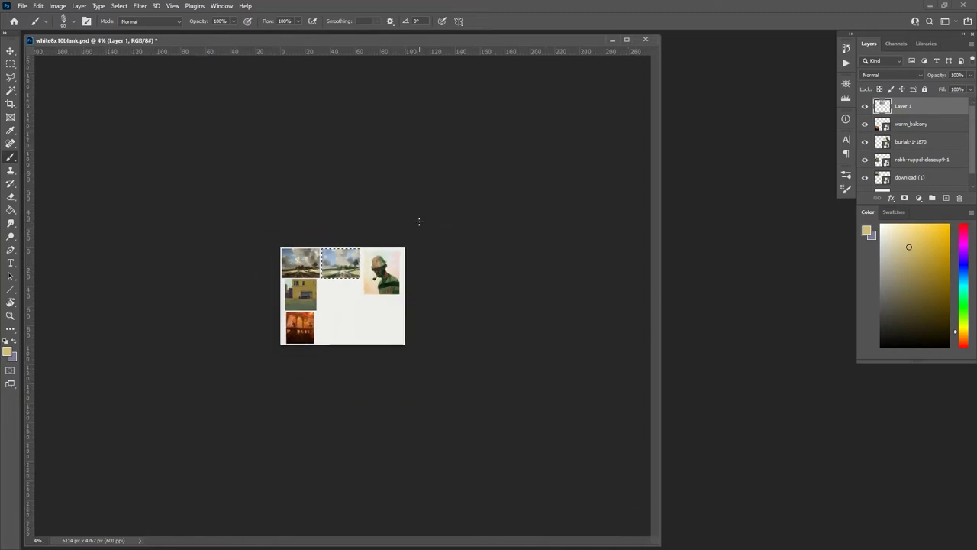
key("ctrl+plus")
key("ctrl+plus")
key("ctrl+plus")
key("ctrl+plus")
key("ctrl+plus")
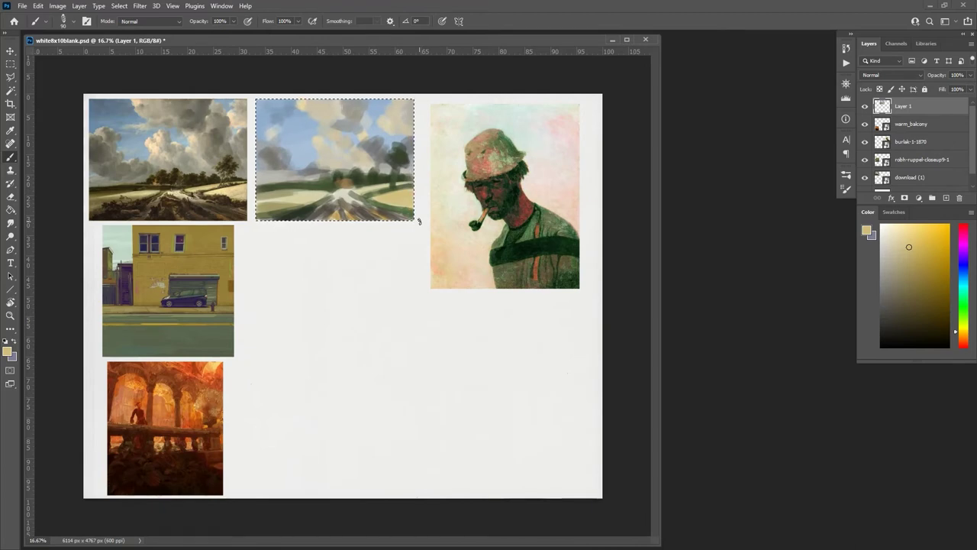
Deselect the landscape study and make a rectangular selection beside the yellow building reference, roughly matching its size.
key("ctrl+d")
key("m")
left_click_drag(262, 226, 390, 358)
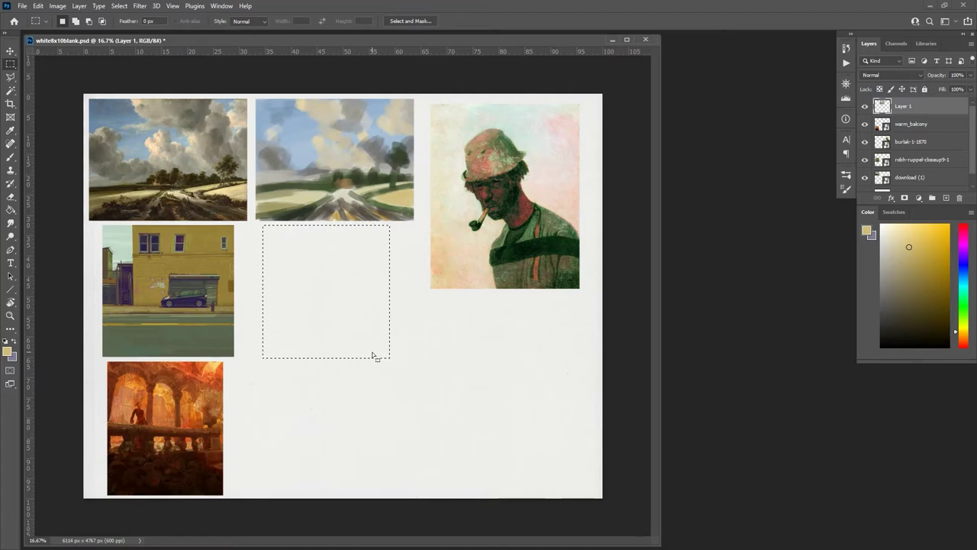
Brush a muted grey base over the lower third of the new selection for the street, shifting its hue towards green.
key("b")
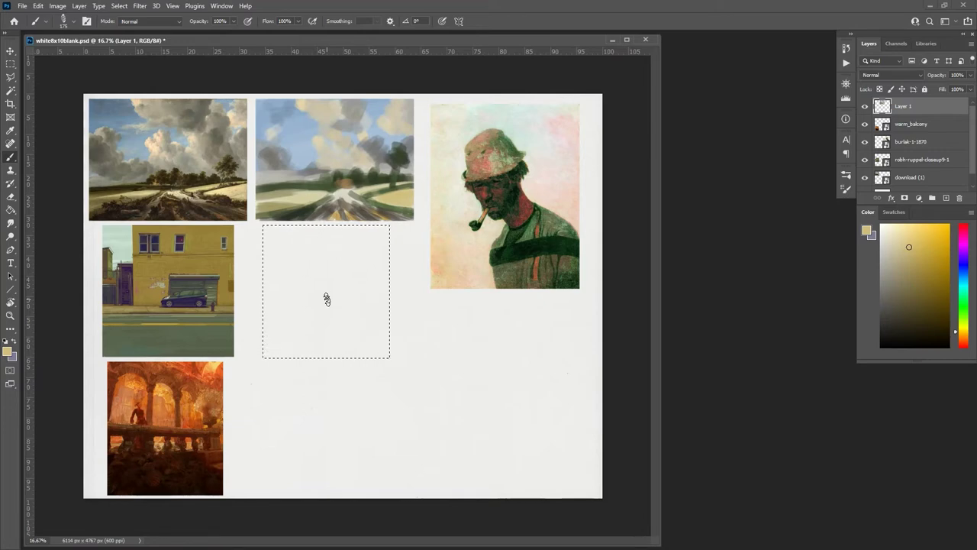
left_click(955, 331)
left_click_drag(909, 248, 886, 282)
mouse_move(275, 318)
left_mouse_down()
mouse_move(397, 318)
mouse_move(328, 319)
mouse_move(352, 324)
mouse_move(309, 328)
mouse_move(371, 331)
mouse_move(307, 334)
mouse_move(388, 339)
mouse_move(290, 346)
mouse_move(393, 351)
mouse_move(274, 352)
mouse_move(393, 357)
mouse_move(288, 356)
mouse_move(392, 342)
mouse_move(346, 335)
mouse_move(377, 325)
mouse_move(265, 325)
mouse_move(380, 319)
mouse_move(265, 325)
mouse_move(392, 332)
mouse_move(254, 331)
mouse_move(401, 343)
mouse_move(255, 350)
mouse_move(390, 352)
mouse_move(275, 353)
mouse_move(390, 352)
mouse_move(390, 322)
mouse_move(259, 323)
mouse_move(368, 324)
mouse_move(267, 322)
mouse_move(365, 339)
mouse_move(287, 340)
mouse_move(360, 352)
left_mouse_up()
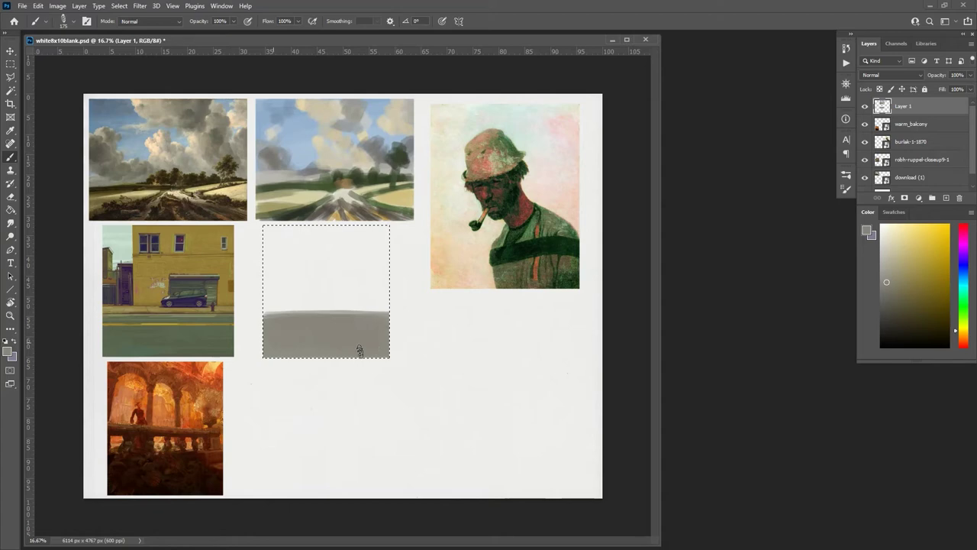
left_click(960, 314)
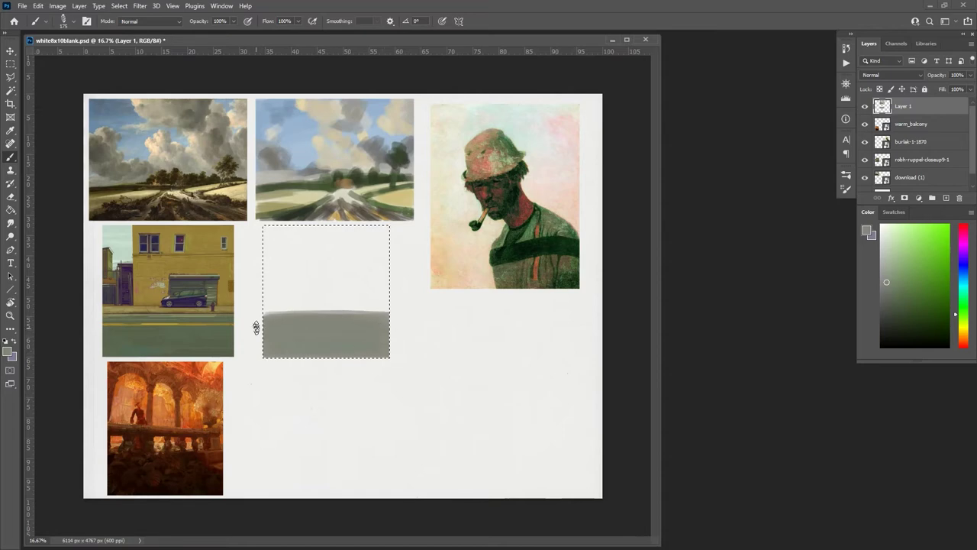
Even out the grey street base, then fill the study's upper-left corner with a pale sky tone shifted from green towards cool blue-green.
mouse_move(325, 318)
left_mouse_down()
mouse_move(265, 318)
mouse_move(394, 317)
mouse_move(269, 319)
mouse_move(364, 323)
left_mouse_up()
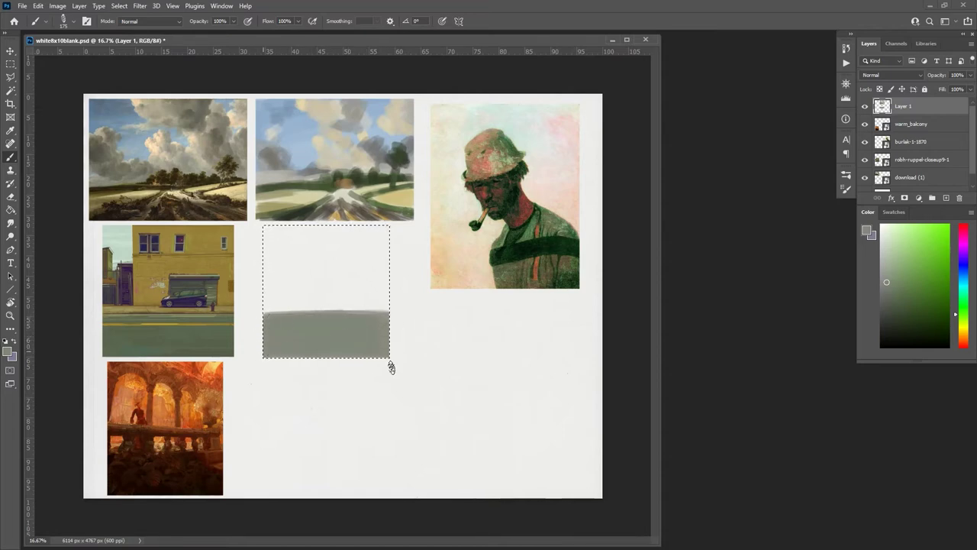
left_click(885, 238)
left_click_drag(960, 319, 959, 308)
left_click(883, 242)
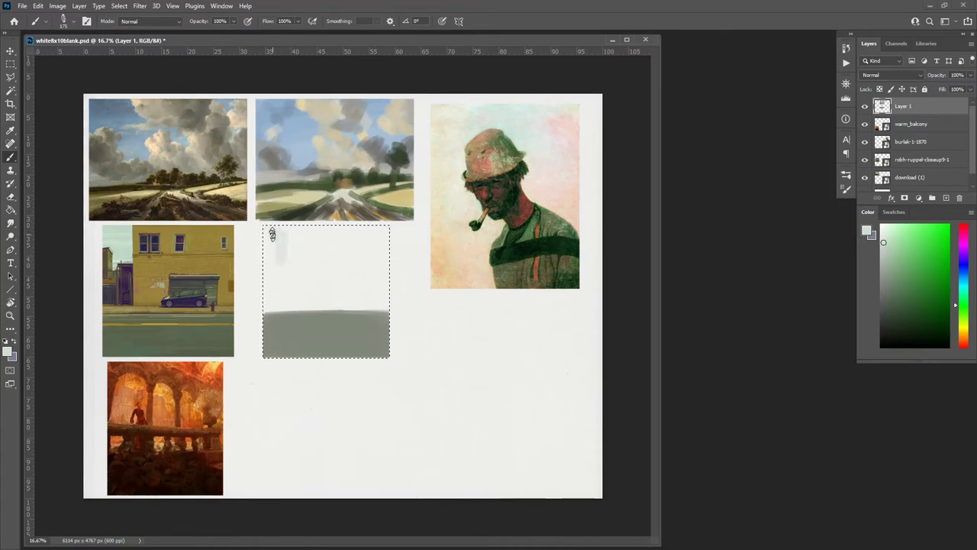
left_click_drag(273, 234, 277, 266)
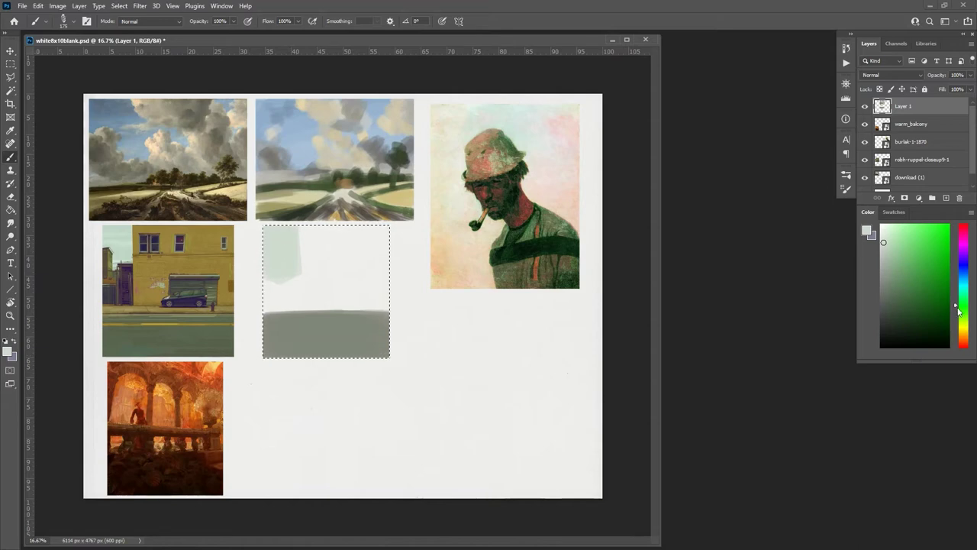
left_click_drag(958, 305, 958, 296)
left_click_drag(883, 242, 888, 240)
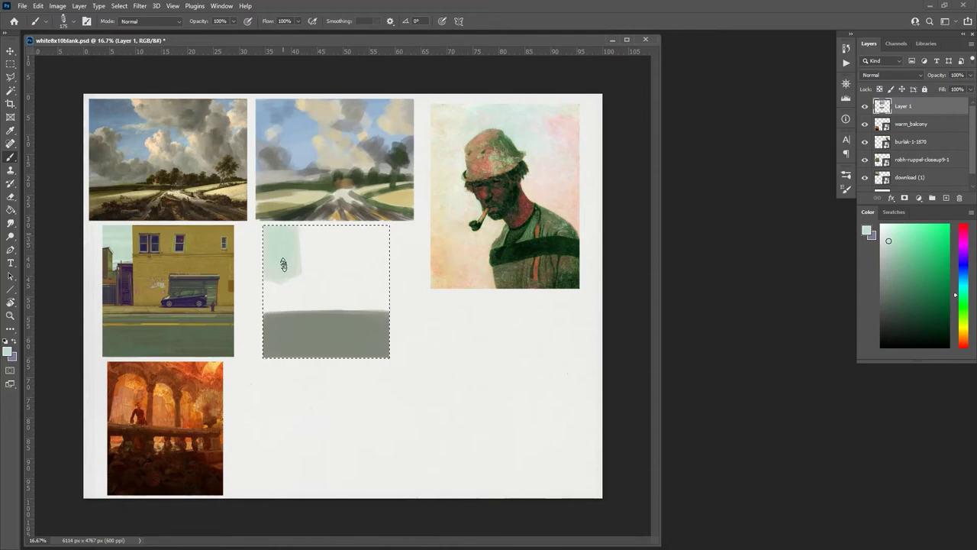
left_click(883, 239)
Mix a muted yellow and block in the large building wall from the sky's edge to the right side of the study.
left_click(962, 332)
left_click_drag(963, 333, 962, 329)
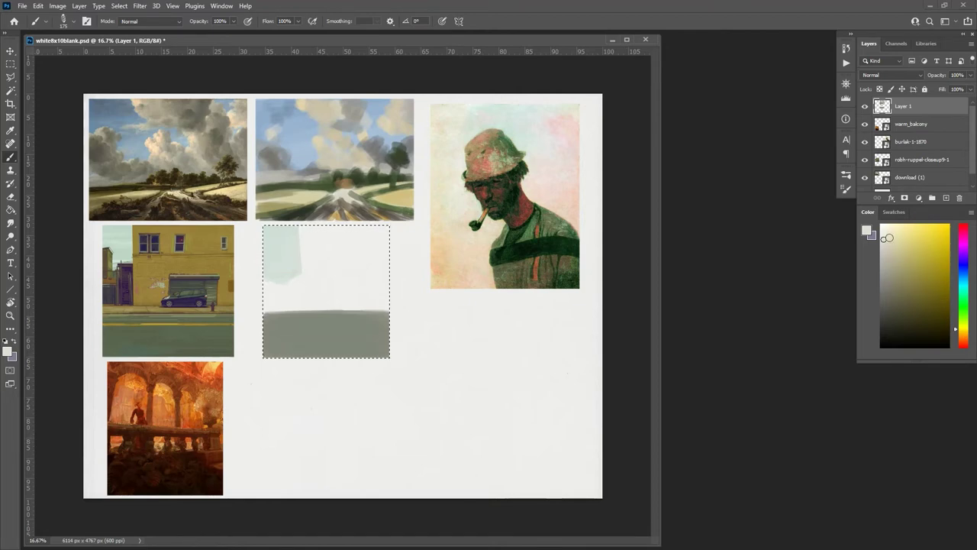
left_click_drag(887, 240, 913, 262)
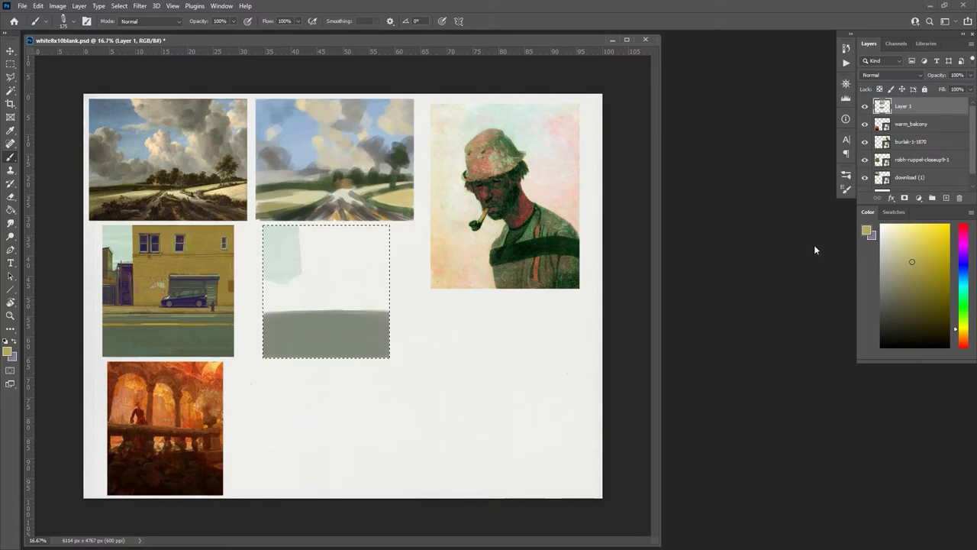
left_click_drag(296, 229, 303, 280)
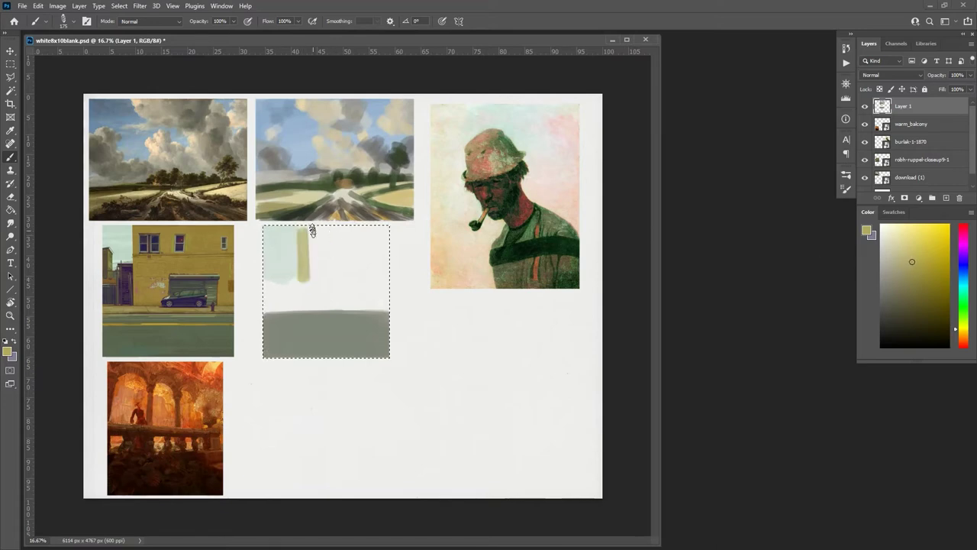
mouse_move(306, 232)
left_mouse_down()
mouse_move(387, 231)
mouse_move(384, 270)
mouse_move(336, 242)
mouse_move(346, 241)
mouse_move(308, 231)
mouse_move(308, 270)
left_mouse_up()
mouse_move(301, 228)
left_mouse_down()
mouse_move(310, 278)
mouse_move(300, 273)
mouse_move(301, 294)
mouse_move(372, 301)
mouse_move(315, 296)
mouse_move(385, 293)
mouse_move(343, 294)
mouse_move(375, 292)
mouse_move(327, 283)
mouse_move(353, 280)
mouse_move(346, 271)
mouse_move(370, 252)
mouse_move(361, 212)
mouse_move(323, 234)
mouse_move(312, 285)
left_mouse_up()
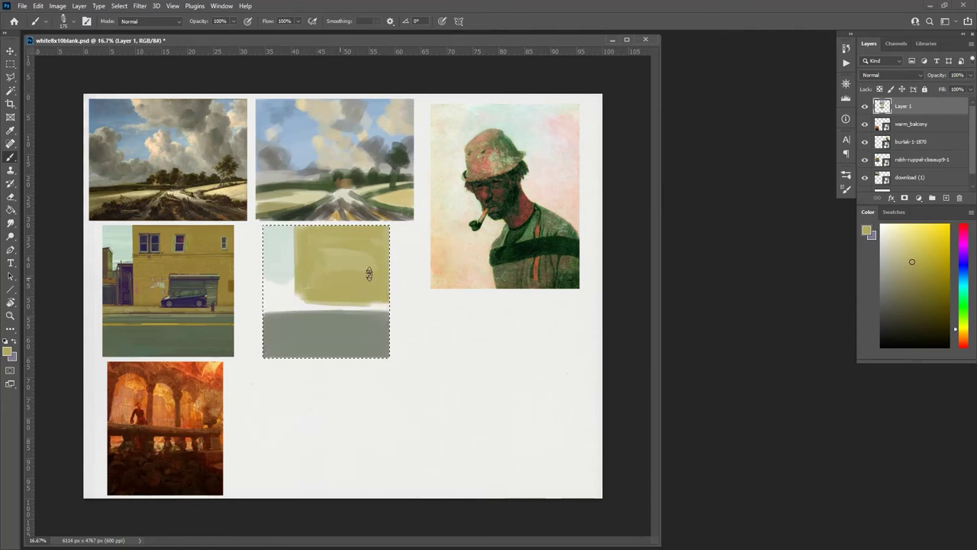
left_click_drag(370, 274, 360, 252)
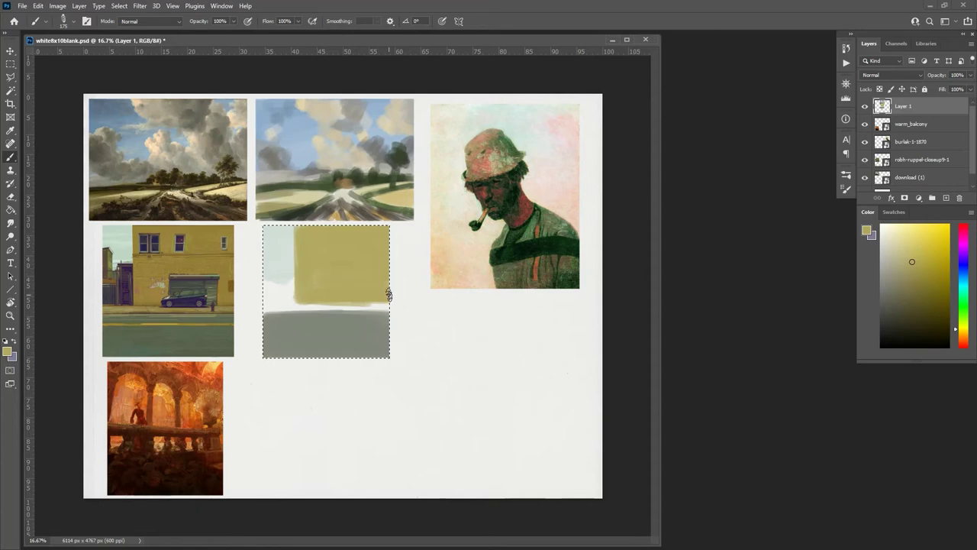
Shift the yellow to a warmer, more saturated ochre and repaint the building wall with it.
left_click(959, 332)
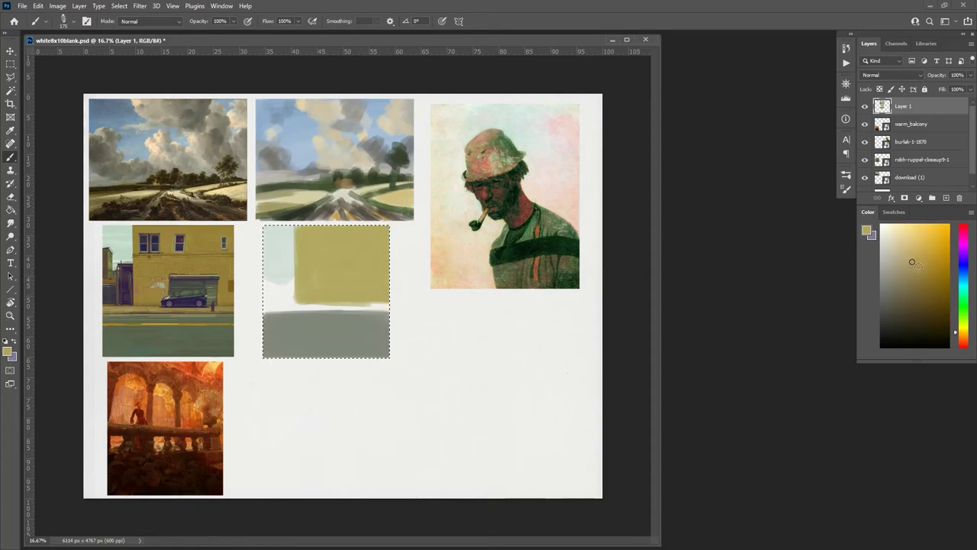
left_click_drag(912, 262, 924, 262)
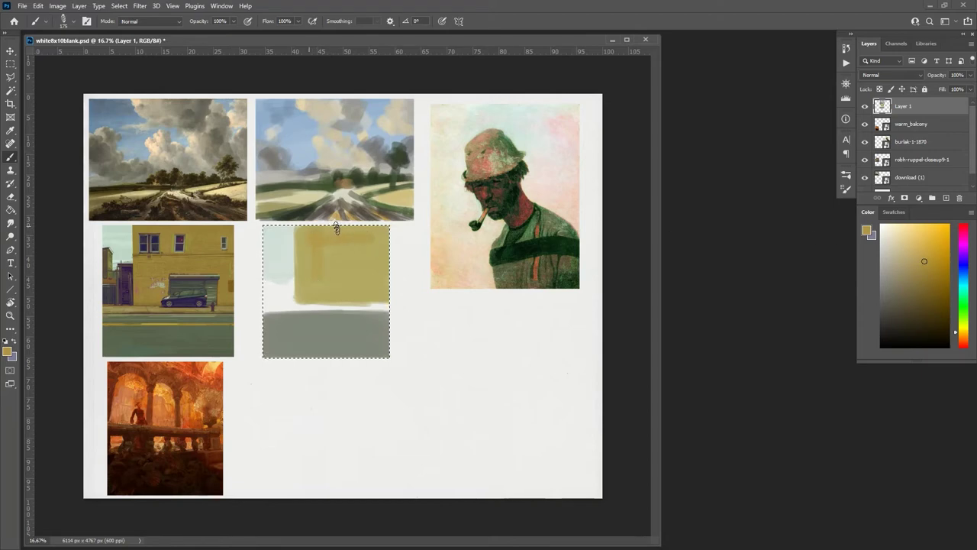
mouse_move(384, 266)
left_mouse_down()
mouse_move(343, 239)
mouse_move(389, 248)
mouse_move(320, 251)
mouse_move(377, 258)
mouse_move(327, 271)
mouse_move(391, 270)
mouse_move(315, 280)
mouse_move(361, 285)
mouse_move(316, 293)
mouse_move(376, 291)
mouse_move(331, 298)
mouse_move(388, 274)
mouse_move(376, 233)
left_mouse_up()
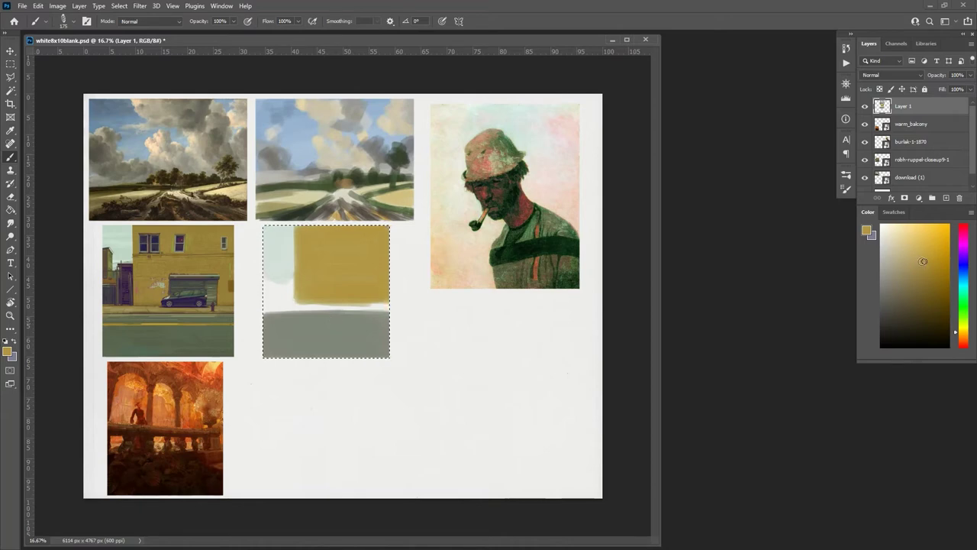
Lighten and desaturate the ochre, and brush a thin sidewalk band between the building and the street with a smaller brush.
left_click(916, 256)
left_click_drag(917, 256, 907, 253)
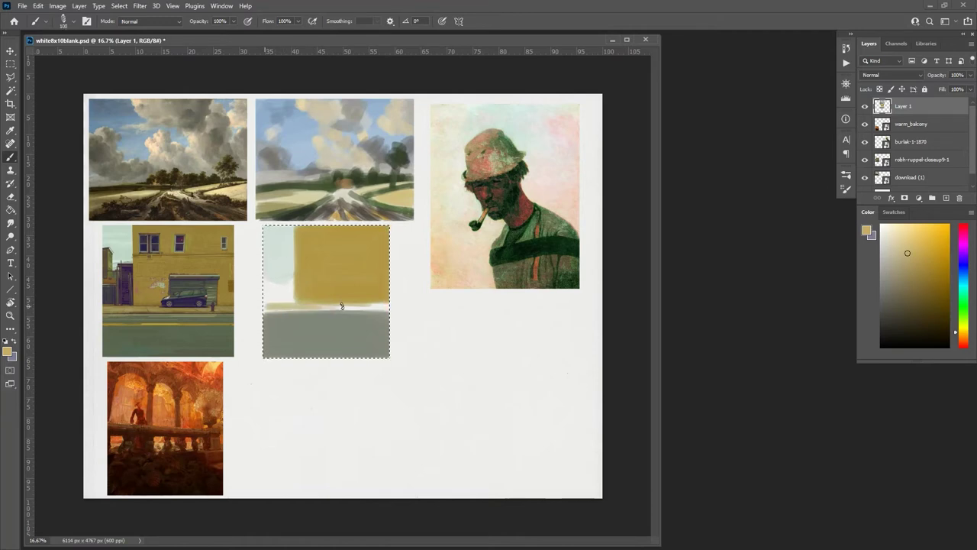
mouse_move(362, 306)
left_mouse_down()
mouse_move(397, 307)
mouse_move(263, 309)
mouse_move(390, 306)
left_mouse_up()
left_click(913, 257)
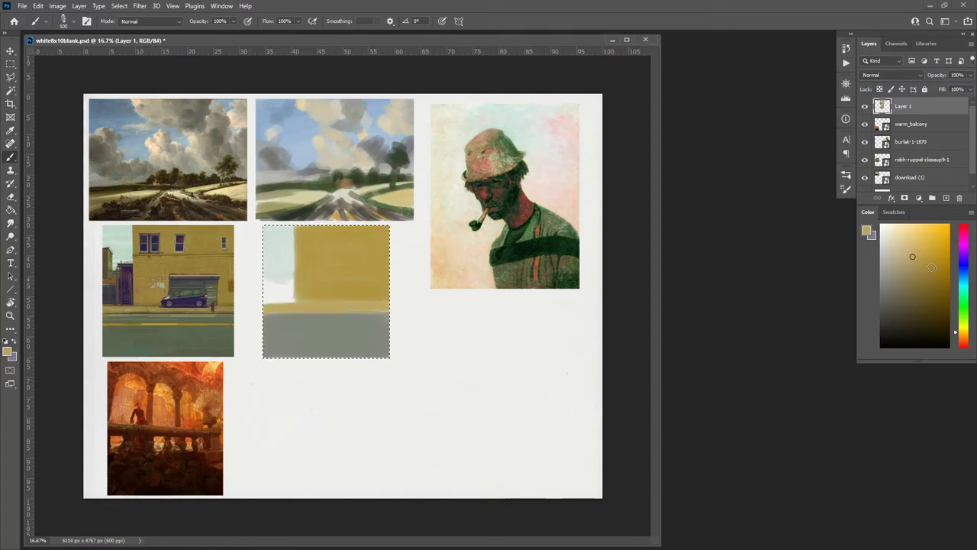
Darken the tone to a dull brown and paint a thin curb line along the sidewalk's lower edge with a smaller brush.
left_click(908, 282)
left_click(901, 288)
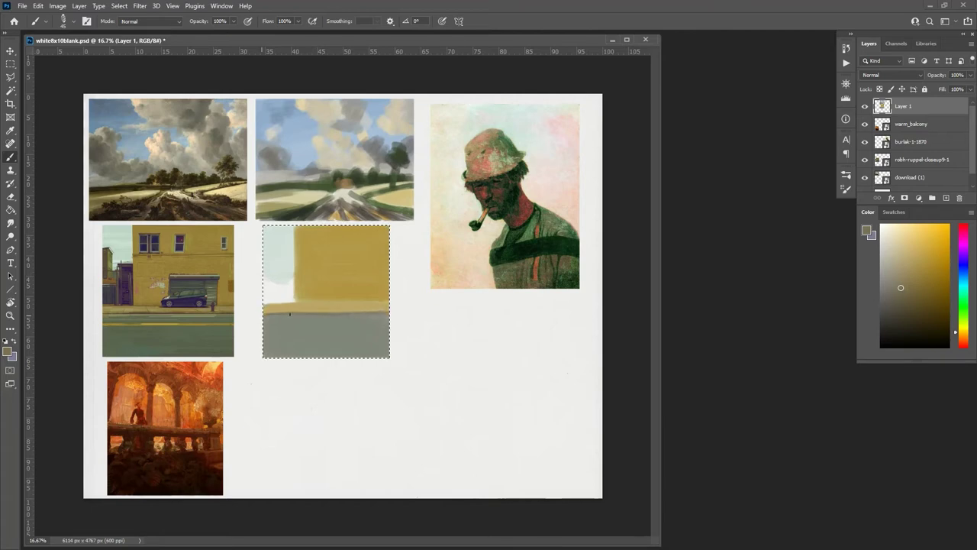
left_click_drag(306, 311, 384, 310)
Sample the street grey, darken it to block in the garage door on the wall, and add lighter grey strokes inside it.
left_click(347, 344, "alt")
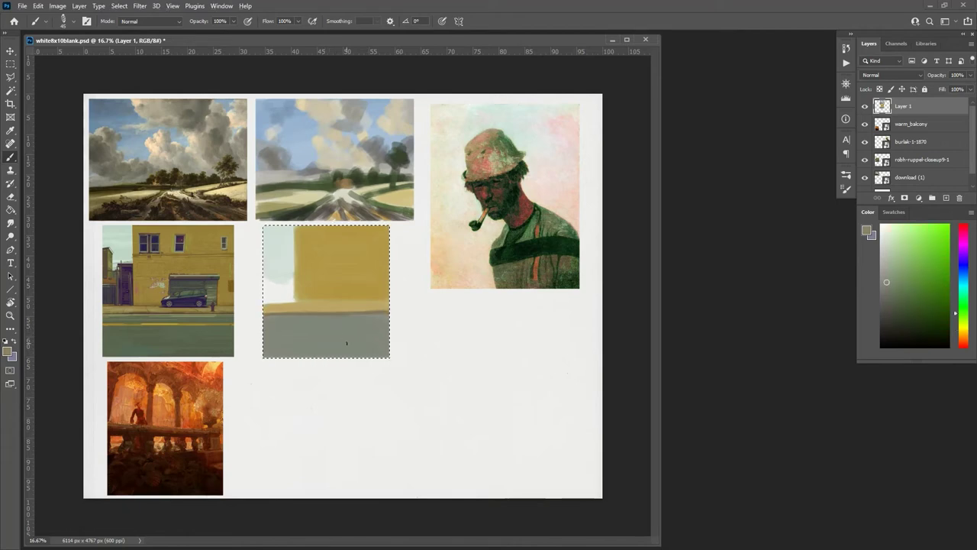
left_click_drag(888, 283, 885, 294)
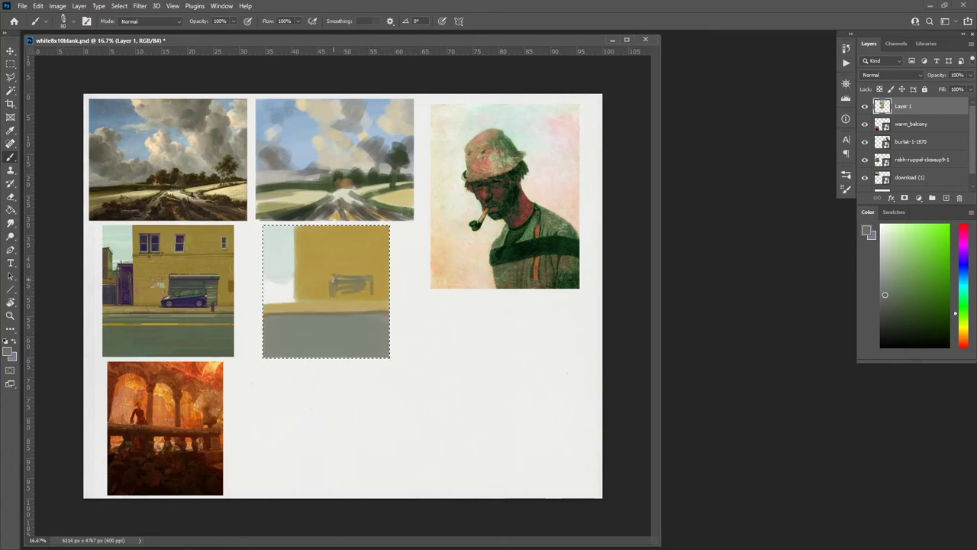
left_click_drag(357, 285, 357, 296)
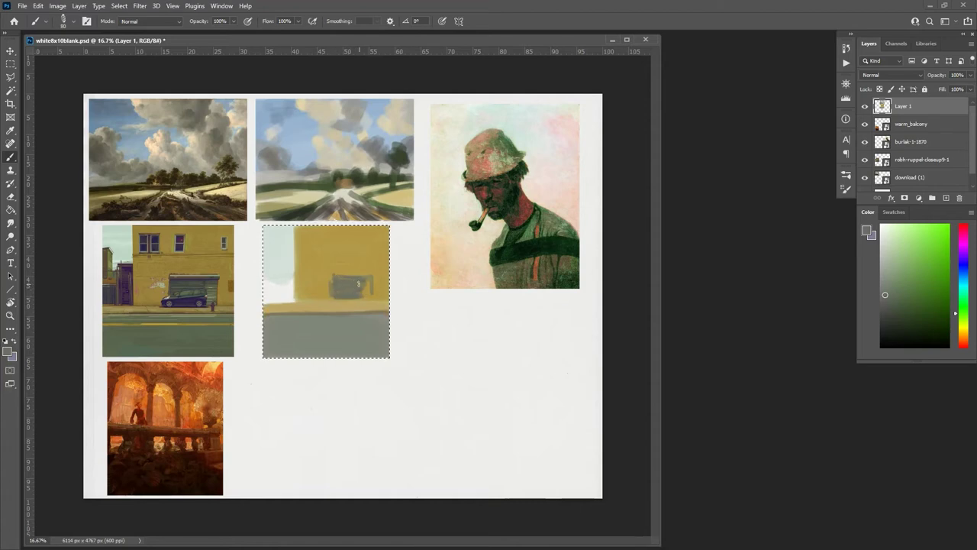
left_click_drag(357, 285, 371, 290)
left_click(887, 272)
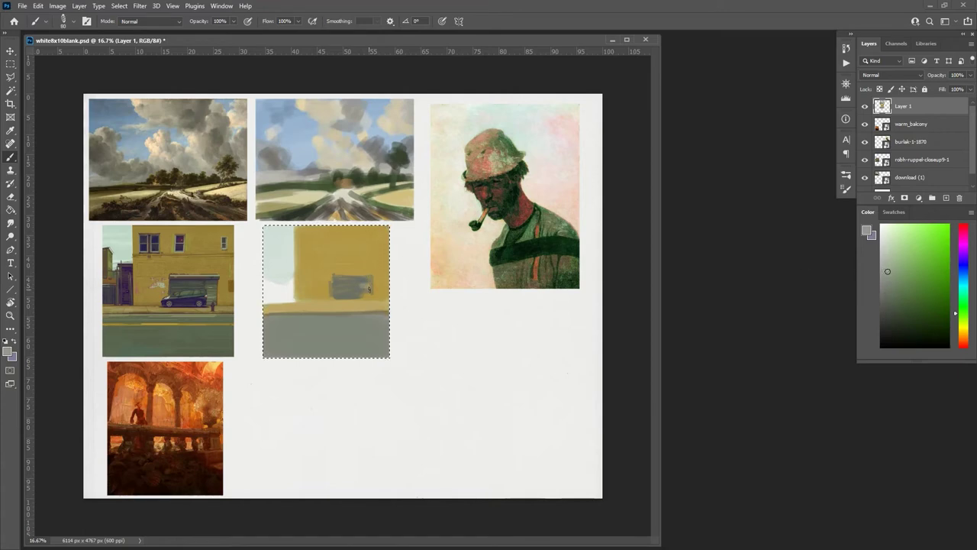
left_click_drag(363, 297, 350, 295)
Paint the distant building at the study's left edge in muted green and shade it with a darker brownish tone.
left_click_drag(892, 270, 902, 263)
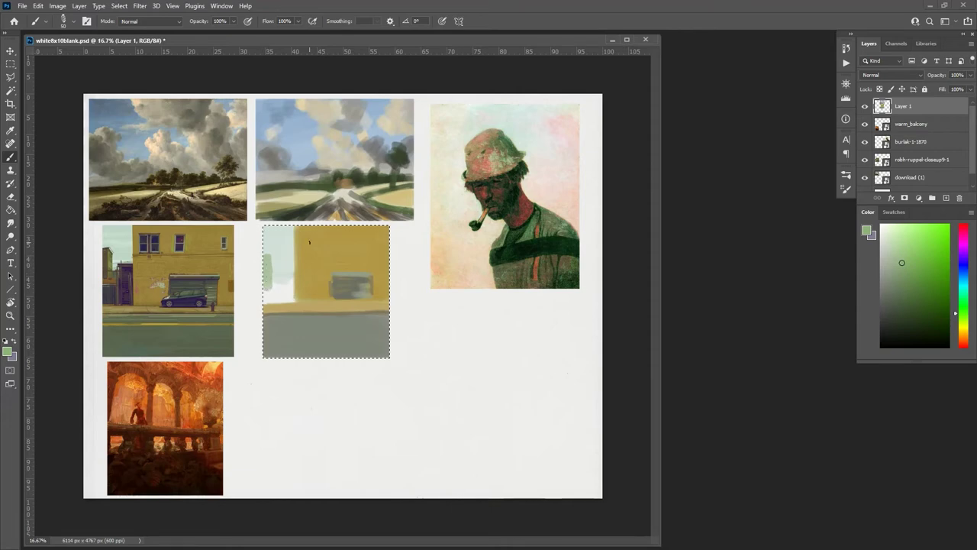
left_click(893, 271)
left_click_drag(964, 321, 956, 335)
left_click(900, 273)
left_click_drag(899, 272, 904, 291)
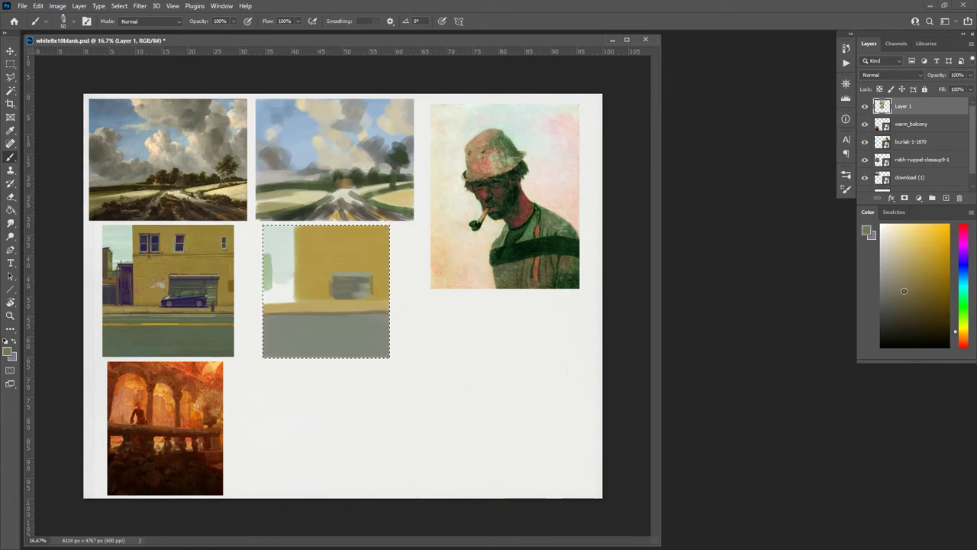
left_click_drag(268, 276, 267, 280)
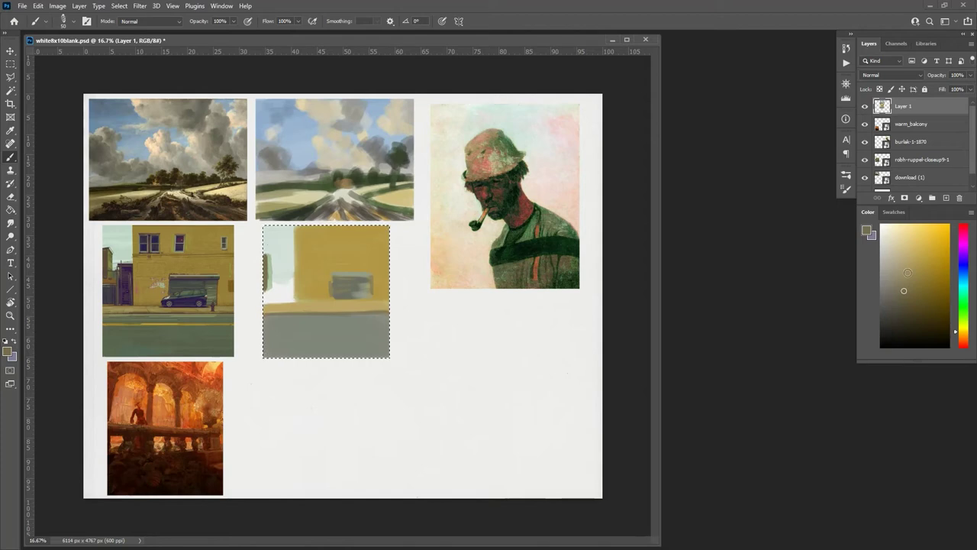
Mix an orange-brown and dab a small patch at the base of the distant building on the left edge.
left_click(919, 273)
left_click(957, 337)
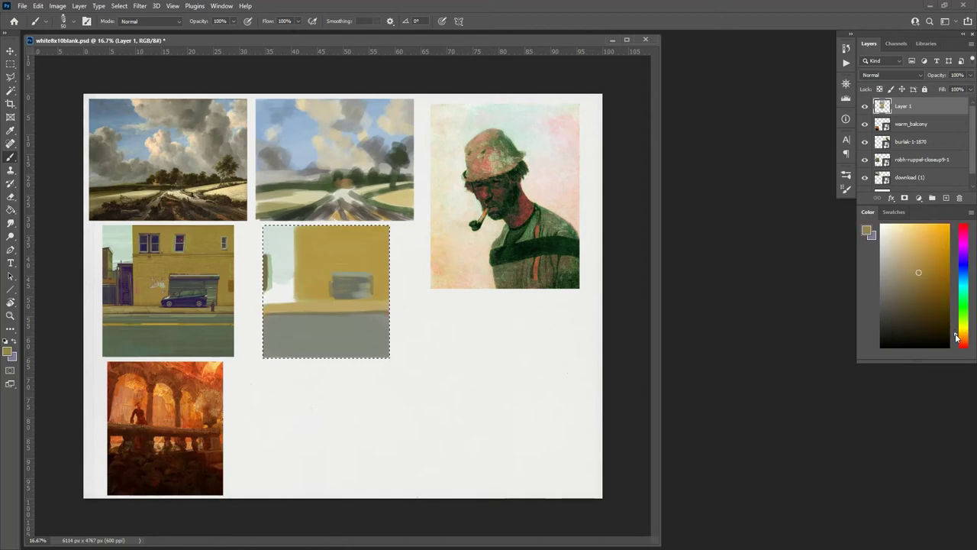
left_click(918, 267)
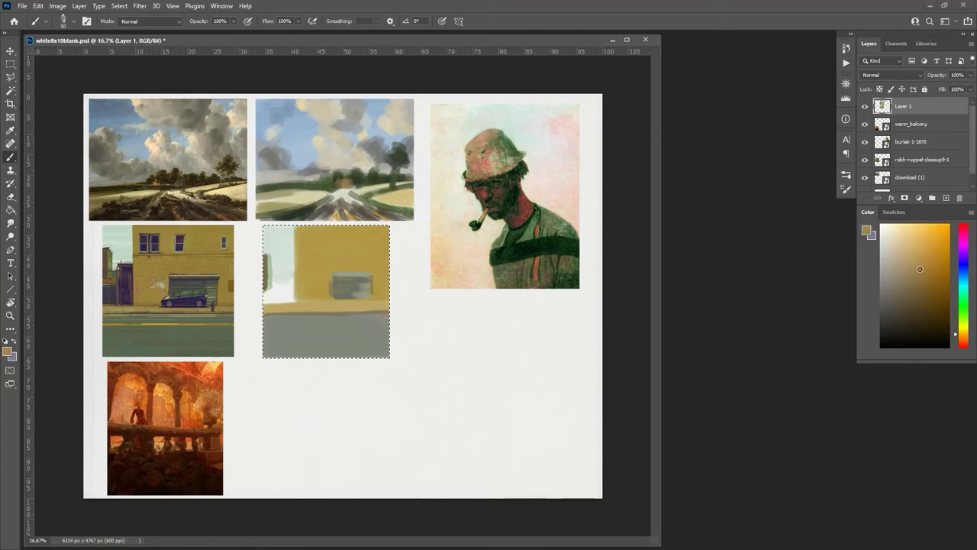
left_click_drag(921, 269, 921, 270)
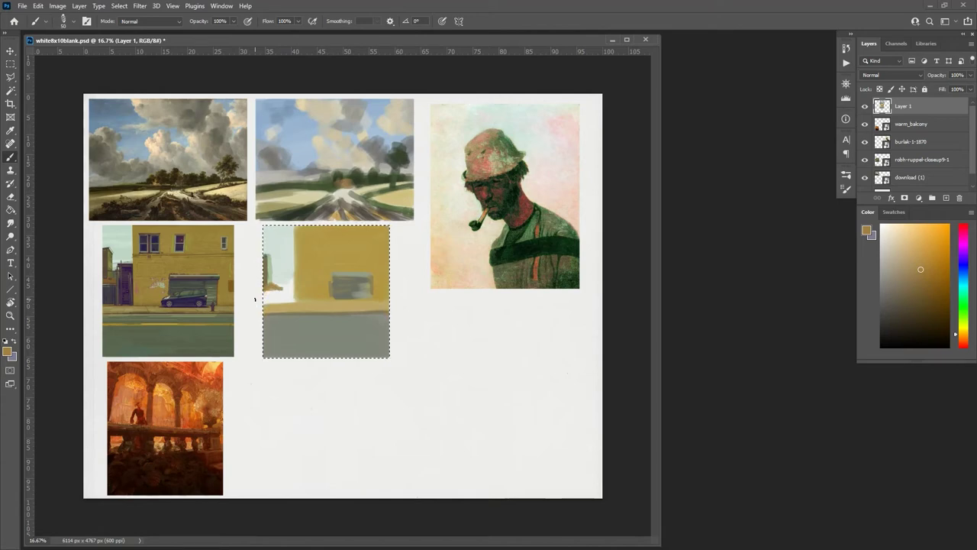
Mix a dark grey-green and paint the low structure between the distant building and the sidewalk.
left_click(960, 305)
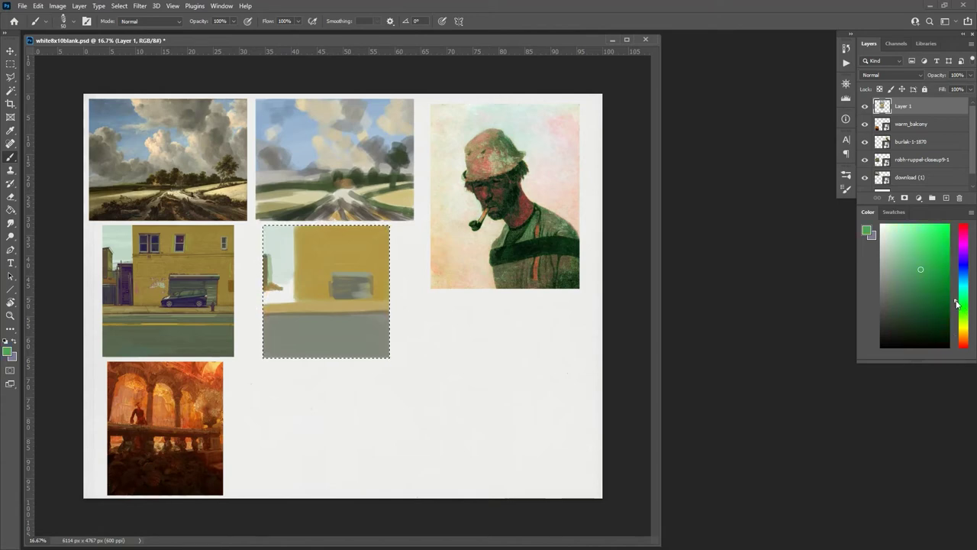
left_click_drag(918, 268, 886, 299)
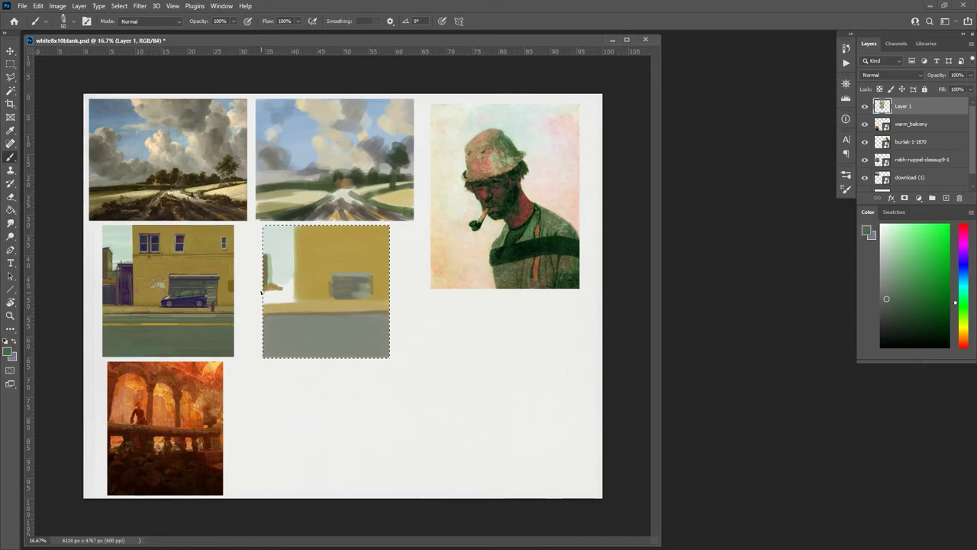
key("x")
left_click_drag(273, 291, 284, 298)
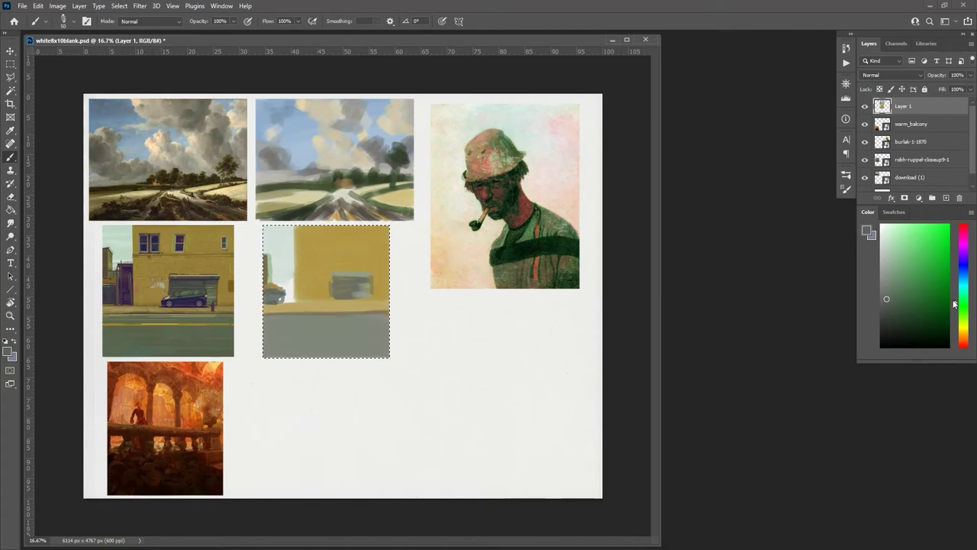
Mix a muted violet, paint the narrow building beside the yellow wall, and shade it with darker, more saturated violet.
left_click_drag(962, 272, 961, 256)
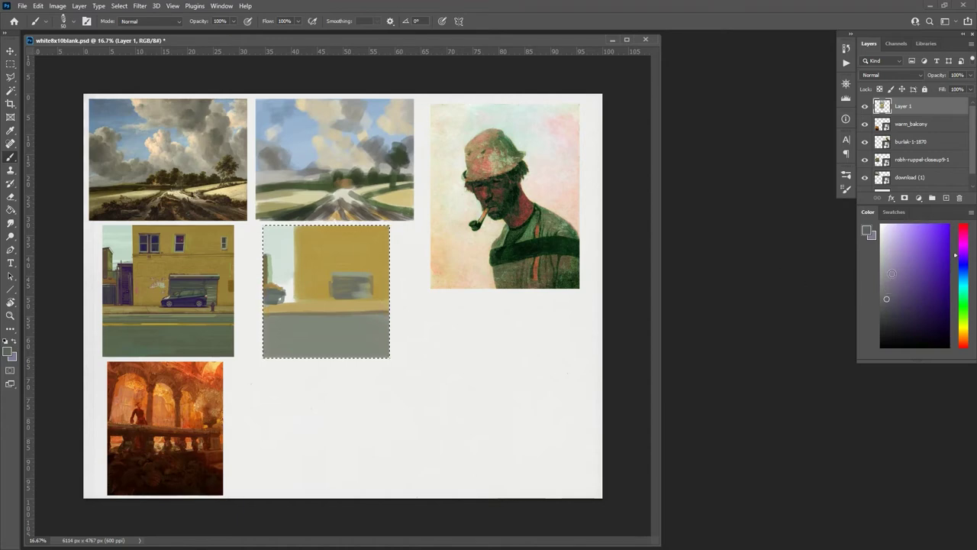
left_click_drag(886, 297, 886, 292)
left_click_drag(282, 276, 282, 287)
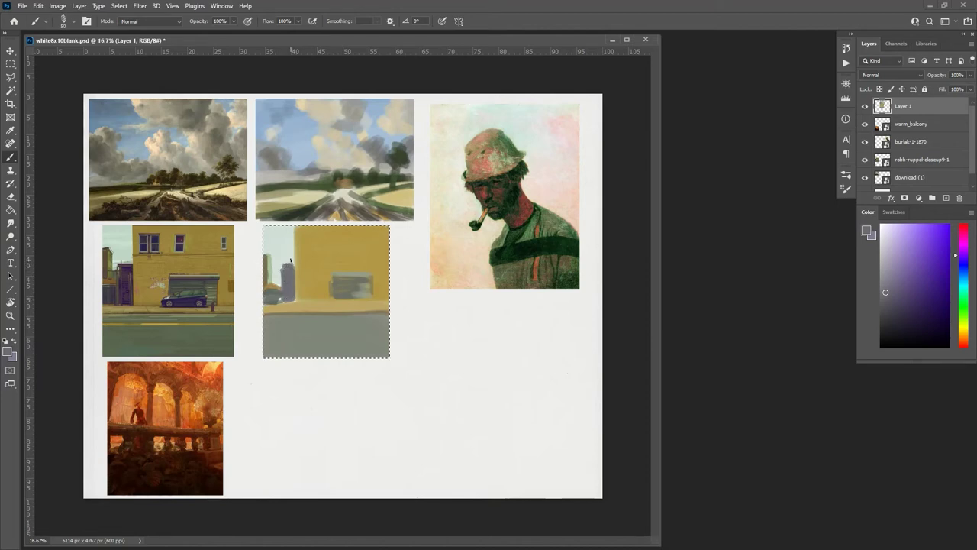
left_click(288, 267, "alt")
mouse_move(289, 266)
left_mouse_down()
mouse_move(293, 302)
mouse_move(294, 273)
left_mouse_up()
left_click(287, 275, "alt")
left_click(894, 308)
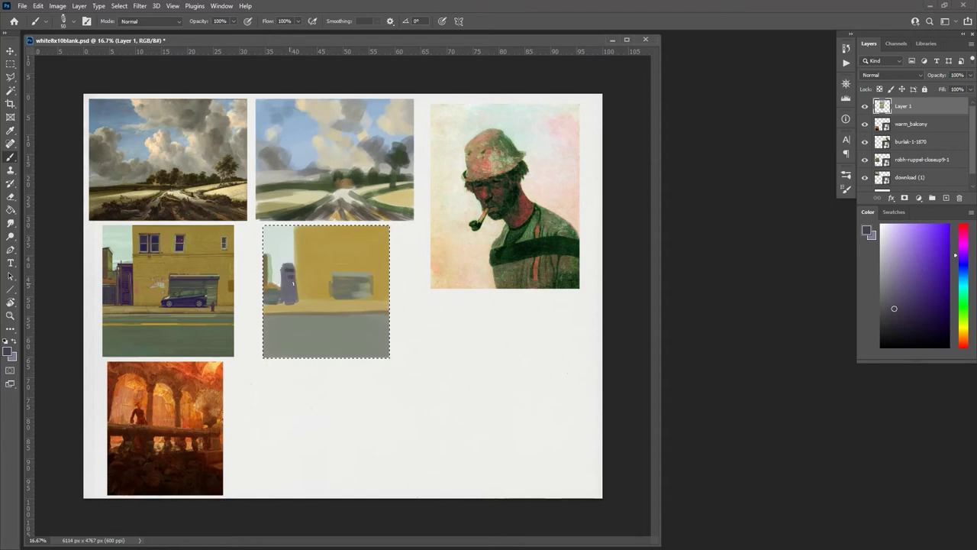
left_click(905, 308)
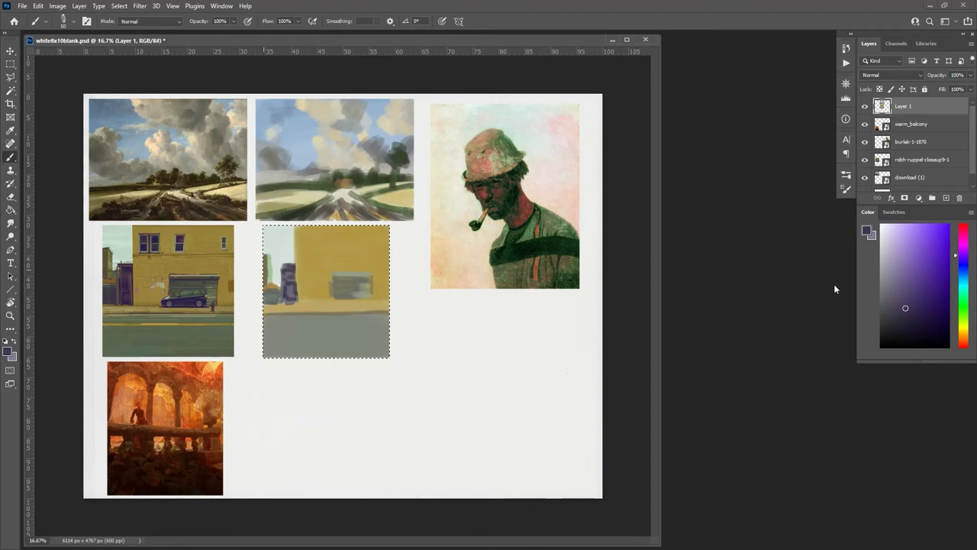
Mix a muted grey-green and dab it between the distant building and the narrow violet building.
left_click(961, 307)
mouse_move(960, 307)
left_mouse_down()
mouse_move(911, 302)
mouse_move(896, 282)
mouse_move(885, 297)
left_mouse_up()
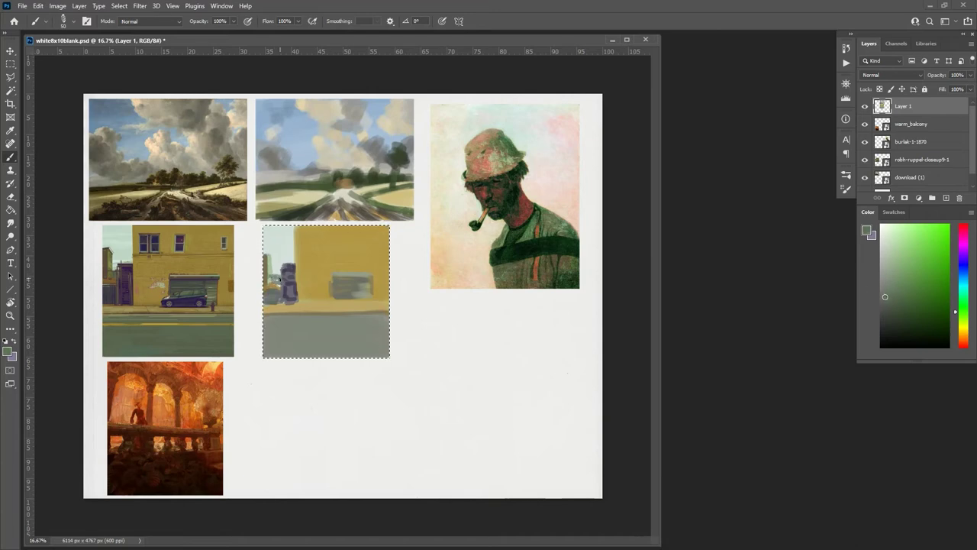
left_click(278, 281, "alt")
Mix a dark reddish brown and sketch the window frames along the upper part of the yellow wall.
left_click(958, 340)
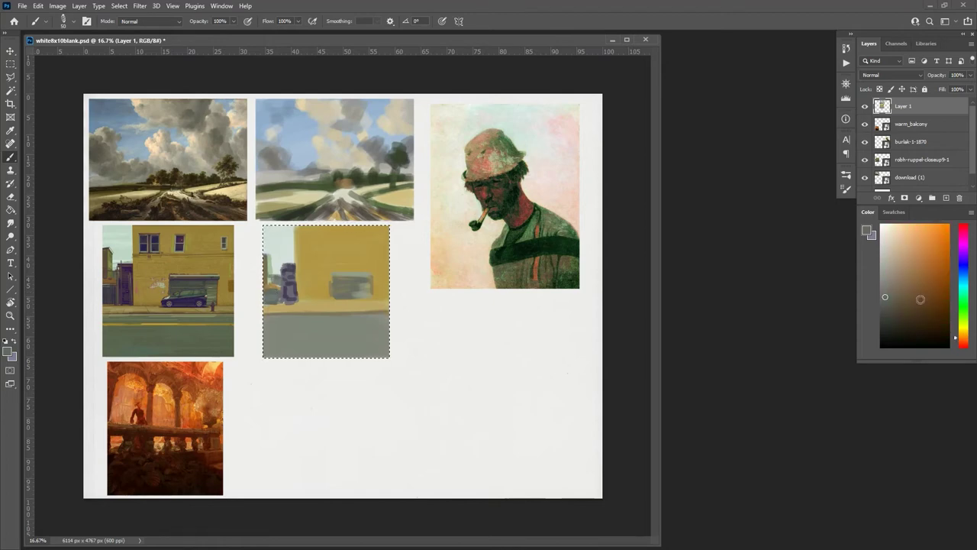
left_click(897, 303)
left_click(956, 341)
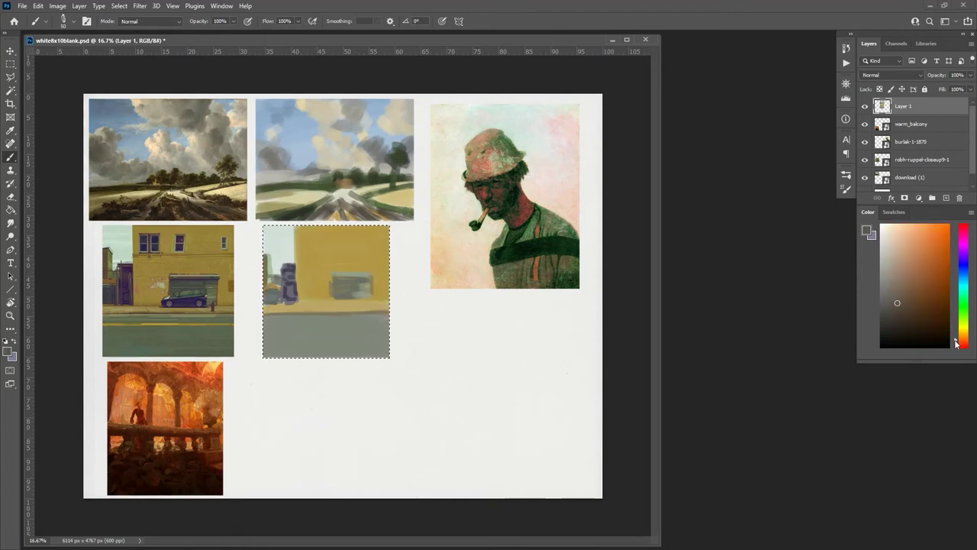
left_click_drag(899, 304, 912, 298)
mouse_move(315, 237)
left_mouse_down()
mouse_move(312, 254)
mouse_move(347, 235)
left_mouse_up()
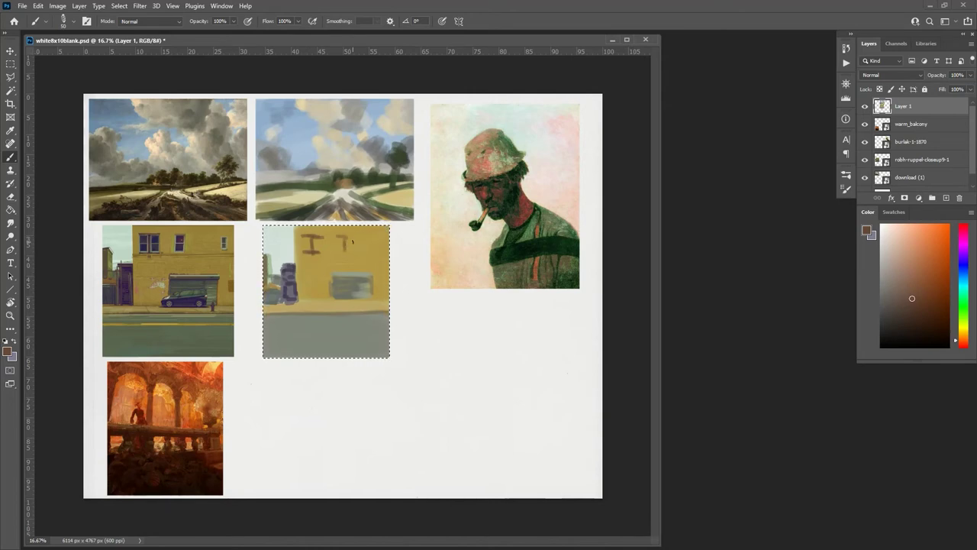
Sample the narrow building's dark violet, fill in the three upper windows and block in the car in front of the garage.
left_click(288, 284, "alt")
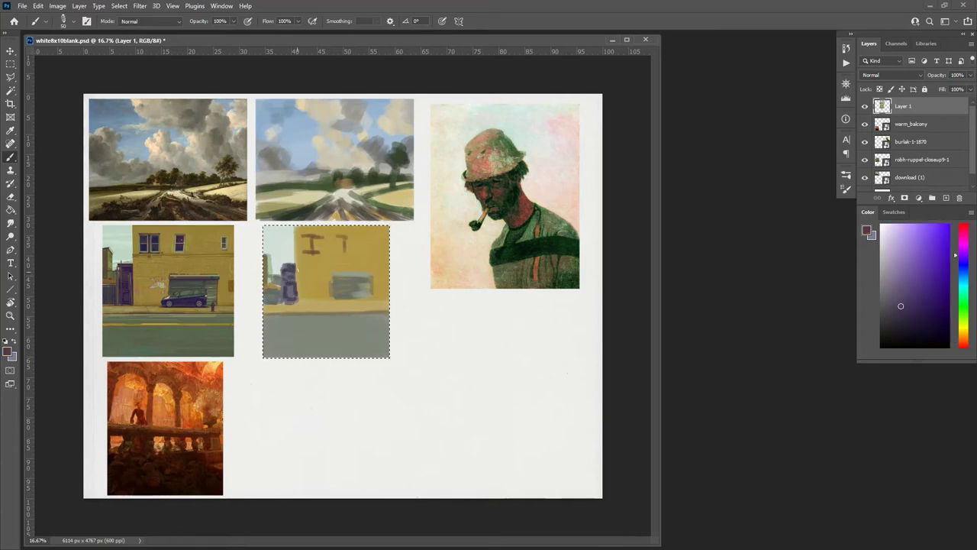
mouse_move(305, 238)
left_mouse_down()
mouse_move(306, 250)
mouse_move(319, 251)
left_mouse_up()
left_click_drag(339, 239, 339, 249)
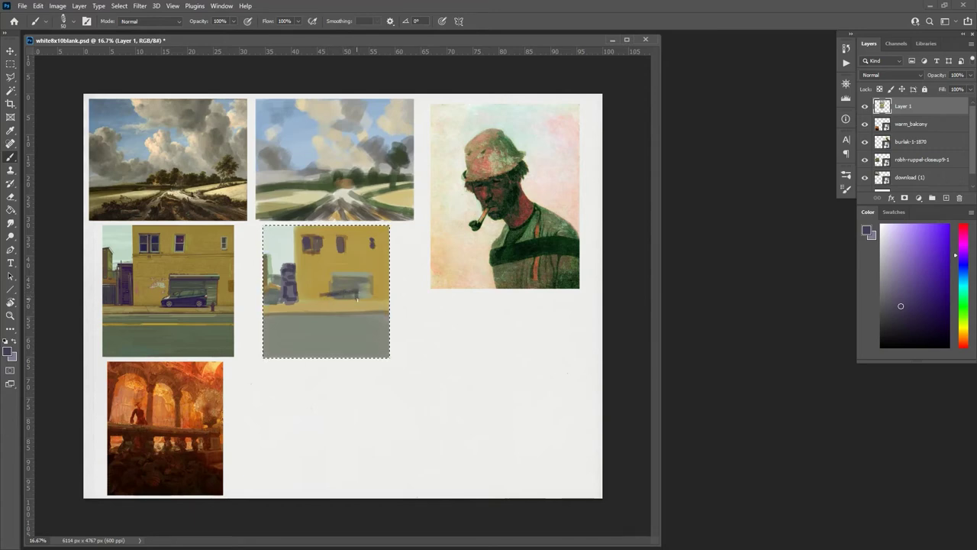
mouse_move(331, 293)
left_mouse_down()
mouse_move(356, 296)
mouse_move(327, 303)
mouse_move(354, 300)
left_mouse_up()
left_click(342, 304, "alt")
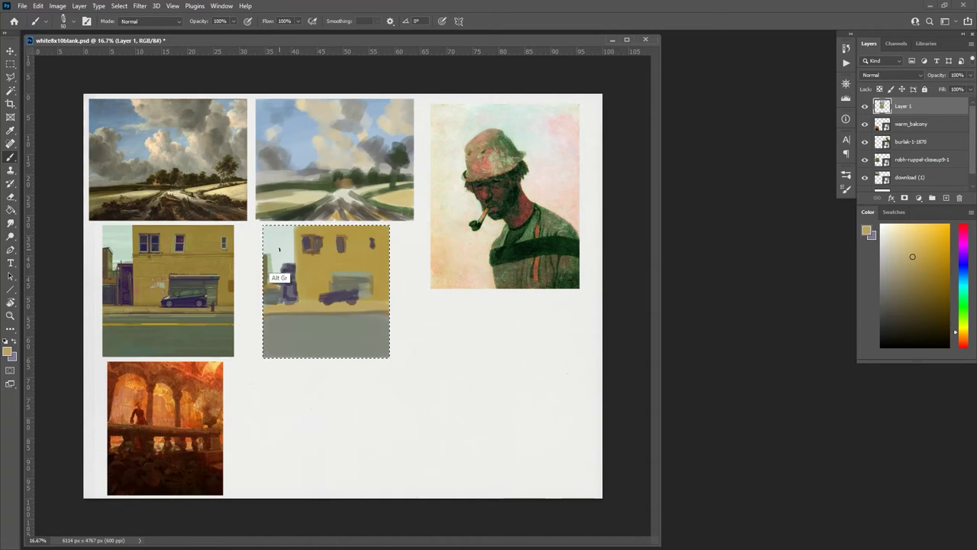
Mix a muted grey-green for the car's upper body and add a near-white highlight at its front.
left_click(279, 249, "alt")
left_click_drag(893, 252, 892, 285)
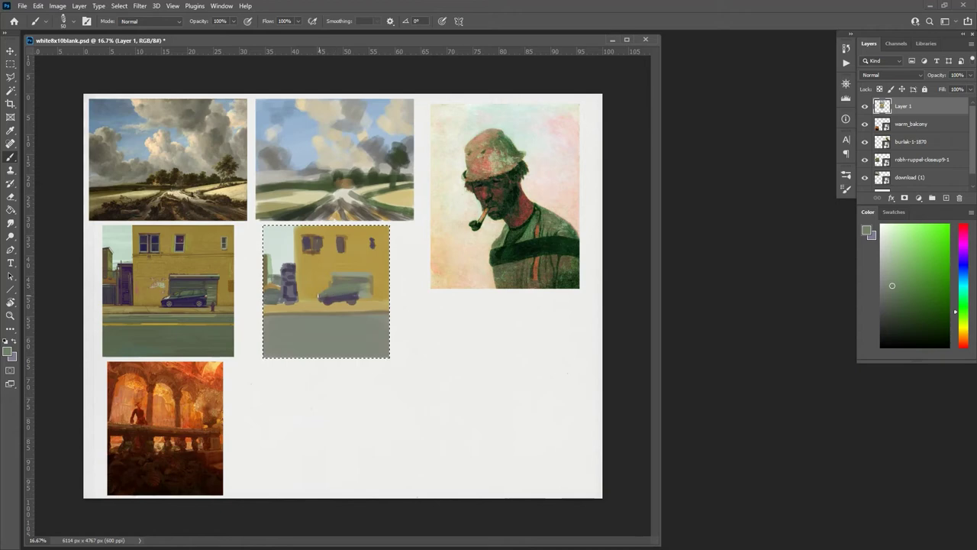
left_click(885, 238)
left_click_drag(958, 312, 956, 302)
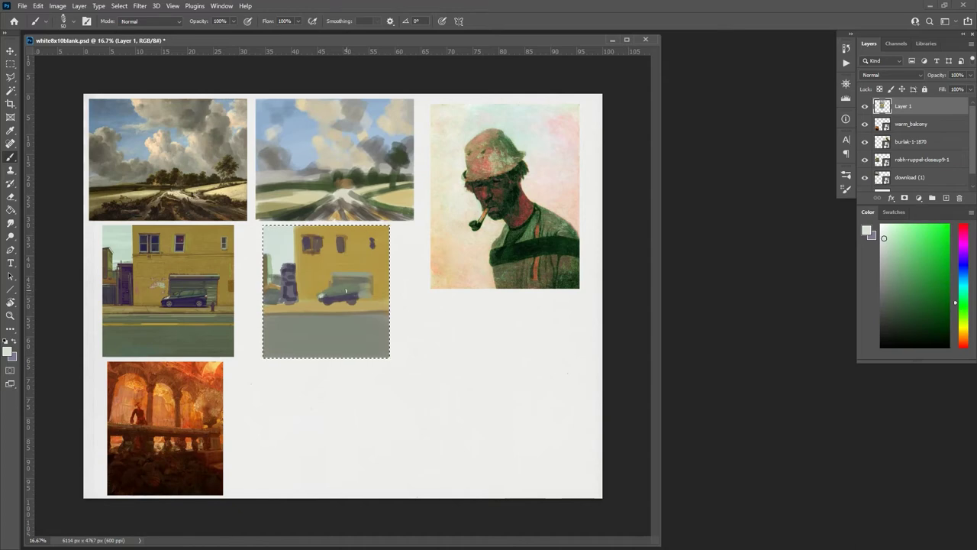
left_click(322, 296)
key("ctrl+minus")
key("ctrl+minus")
key("ctrl+minus")
key("ctrl+plus")
key("ctrl+plus")
key("ctrl+plus")
key("ctrl+plus")
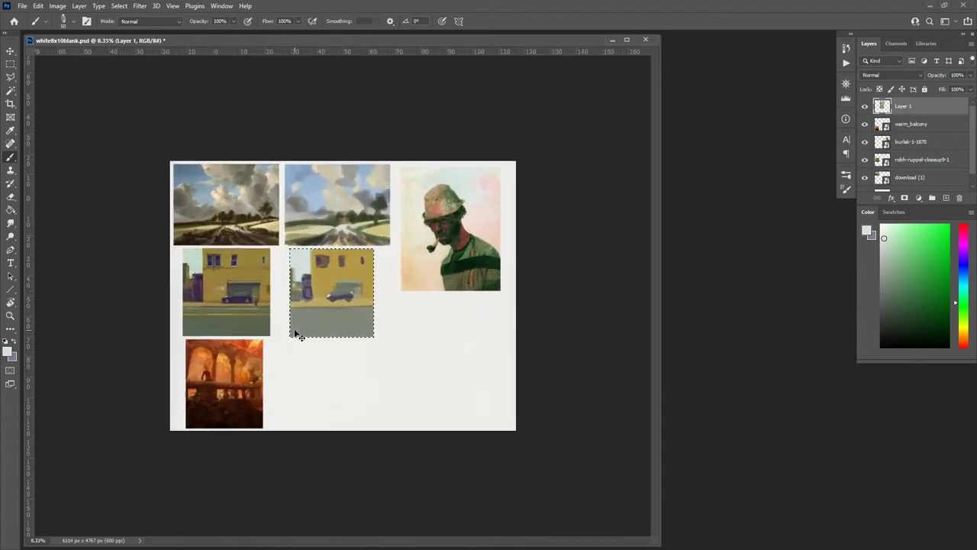
key("ctrl+minus")
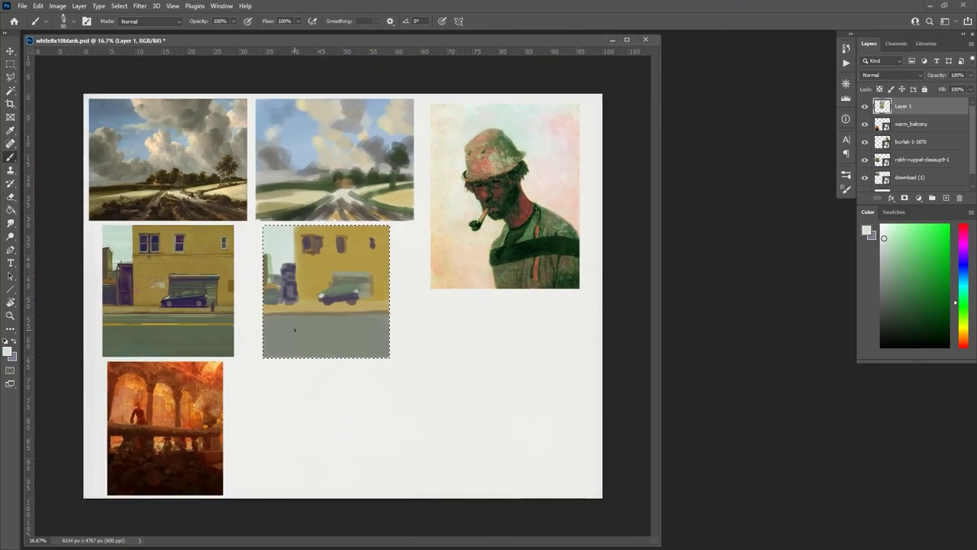
Mix a bright, saturated yellow and paint the lane line across the grey road in the street study.
left_click(959, 336)
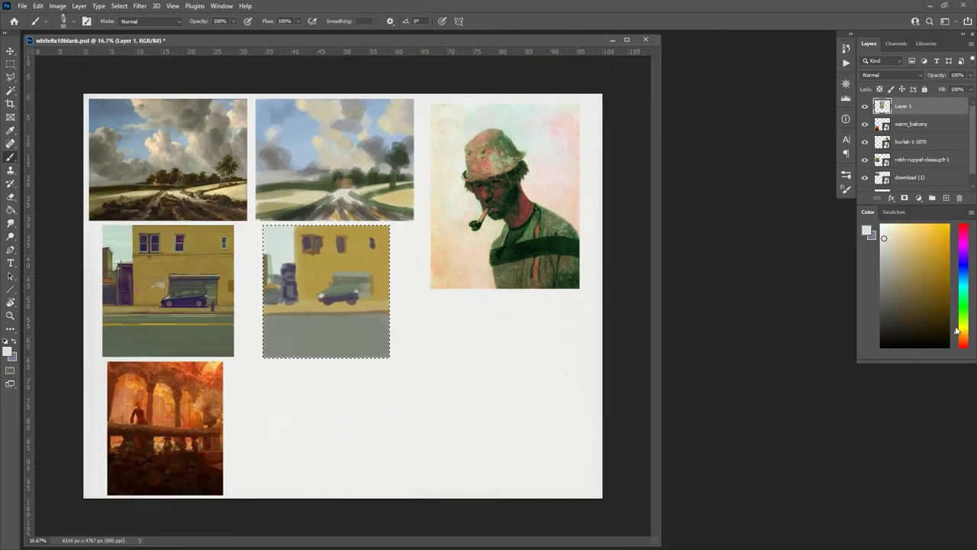
left_click(916, 260)
left_click_drag(955, 334, 955, 331)
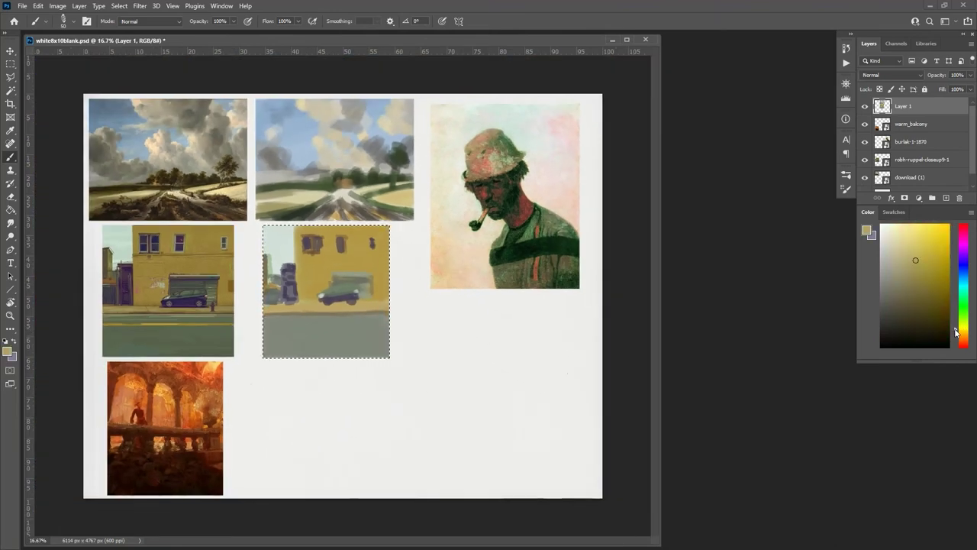
left_click_drag(916, 261, 918, 254)
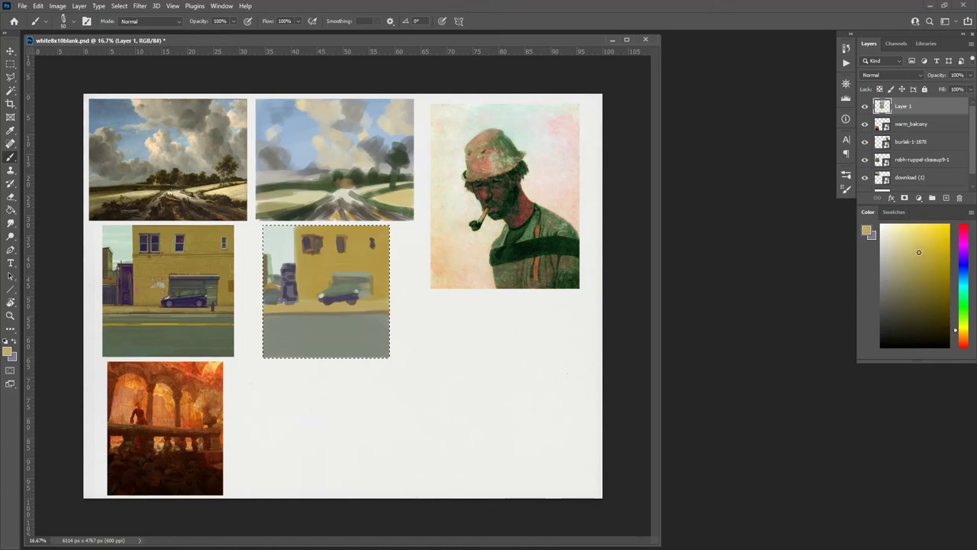
left_click(922, 231)
left_click_drag(922, 231, 934, 240)
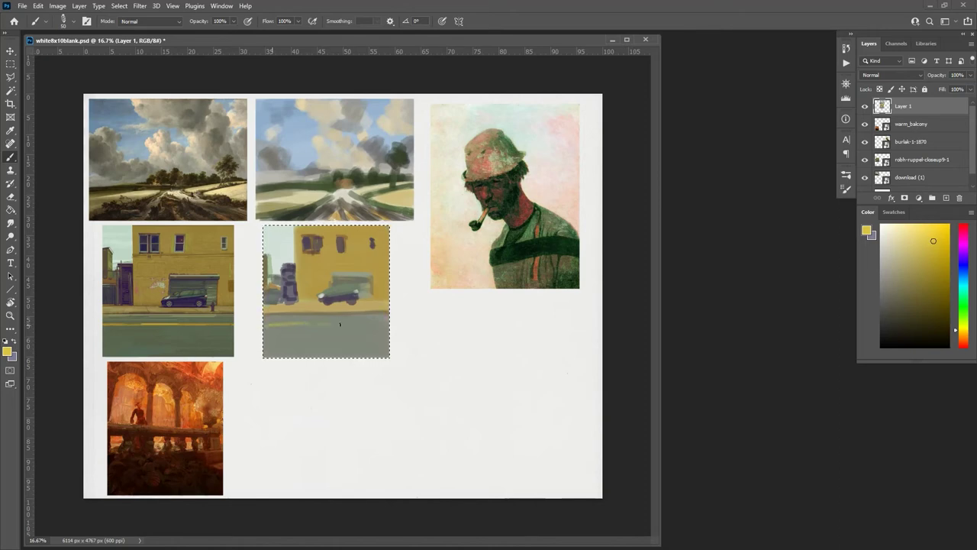
left_click_drag(357, 323, 395, 323)
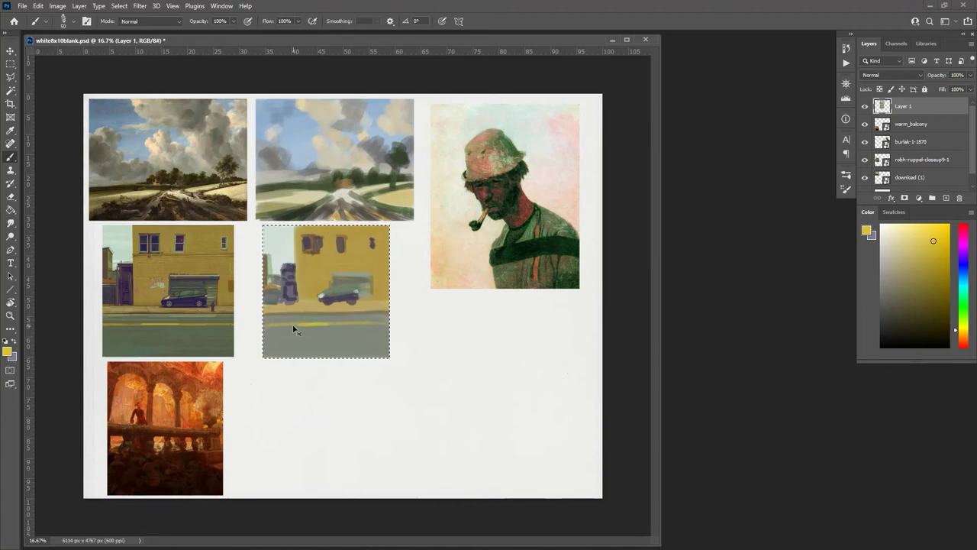
Sample the road's grey, shift it to a slightly more saturated green, and brush it over the lower road area.
key("ctrl+plus")
key("ctrl+minus")
scroll(293, 330, "up", 1)
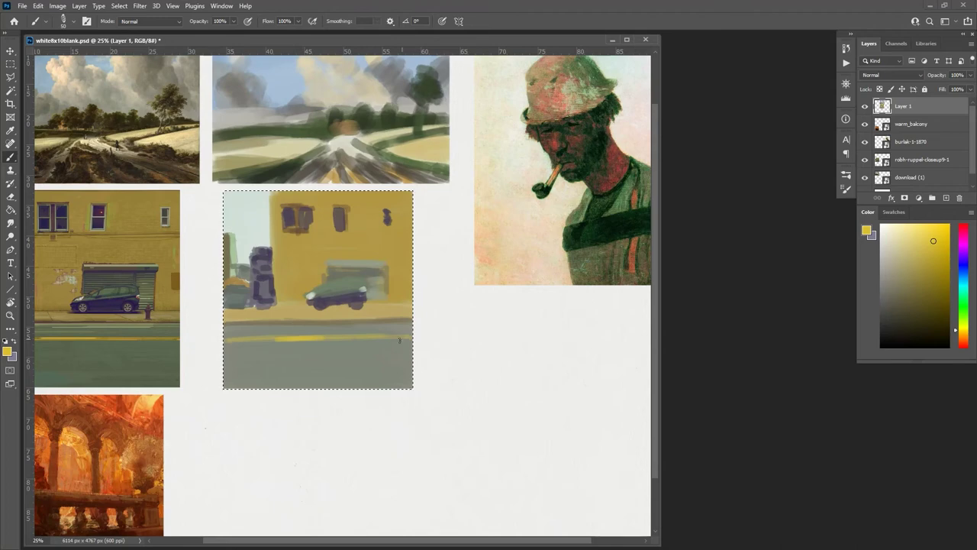
left_click(371, 364, "alt")
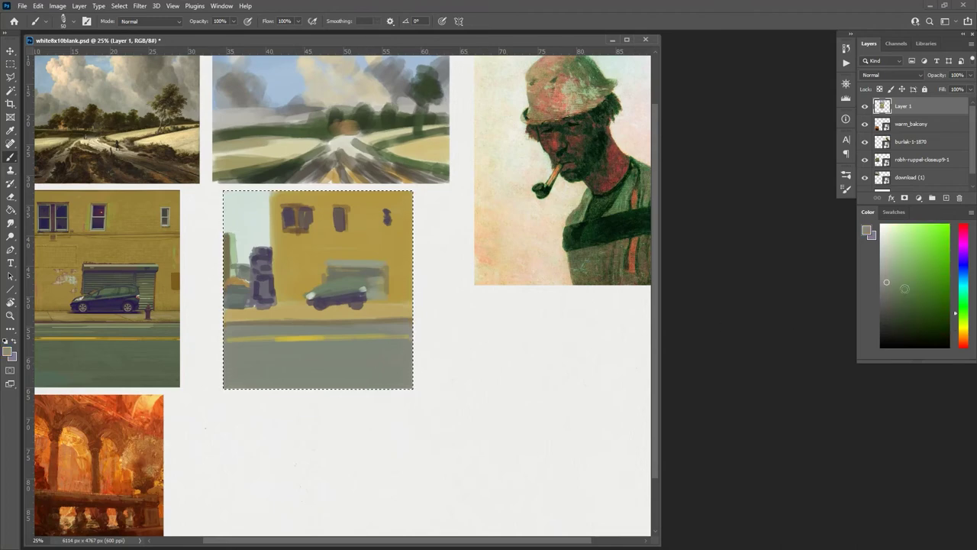
left_click(902, 283)
left_click(892, 283)
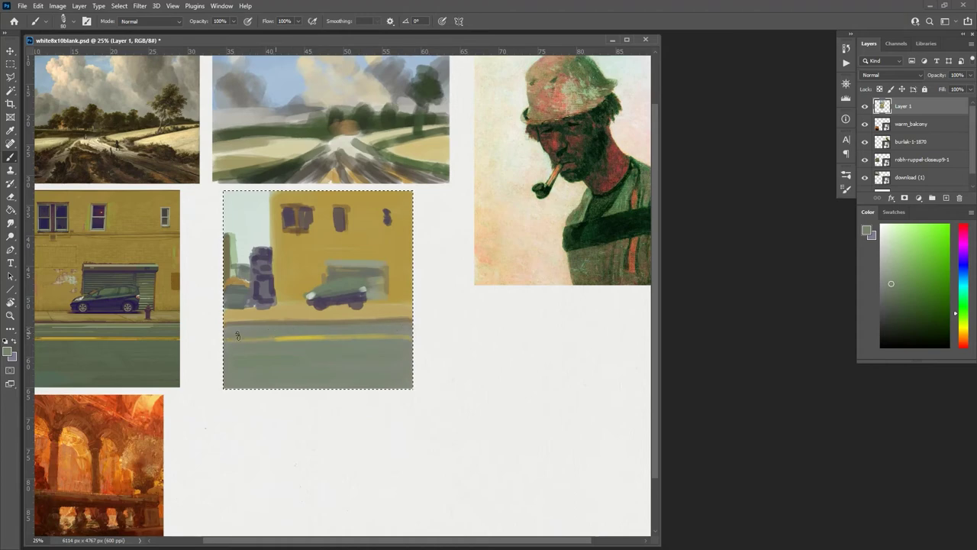
key("ctrl+minus")
key("ctrl+minus")
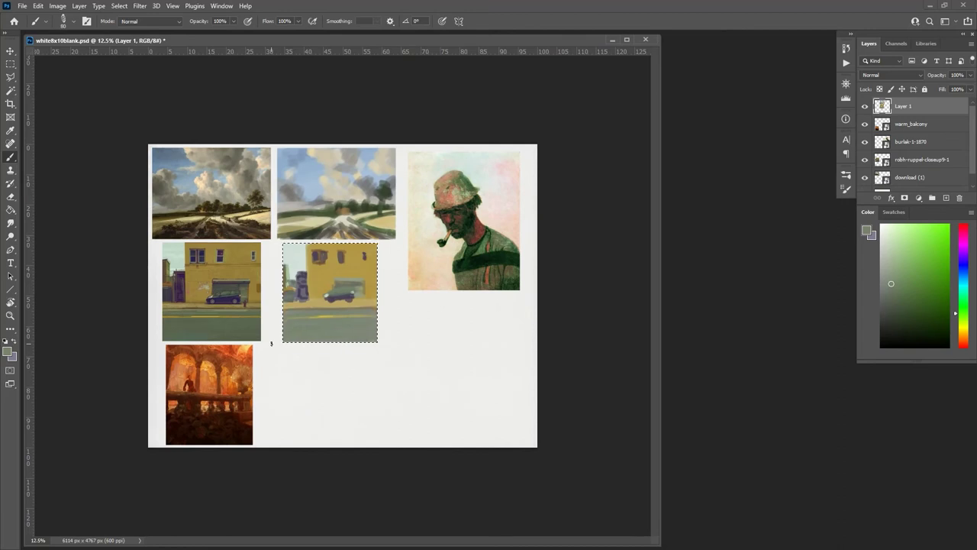
Deselect the street study and mark out an empty rectangular selection beside the orange balcony reference, matching its proportions.
key("ctrl+d")
key("m")
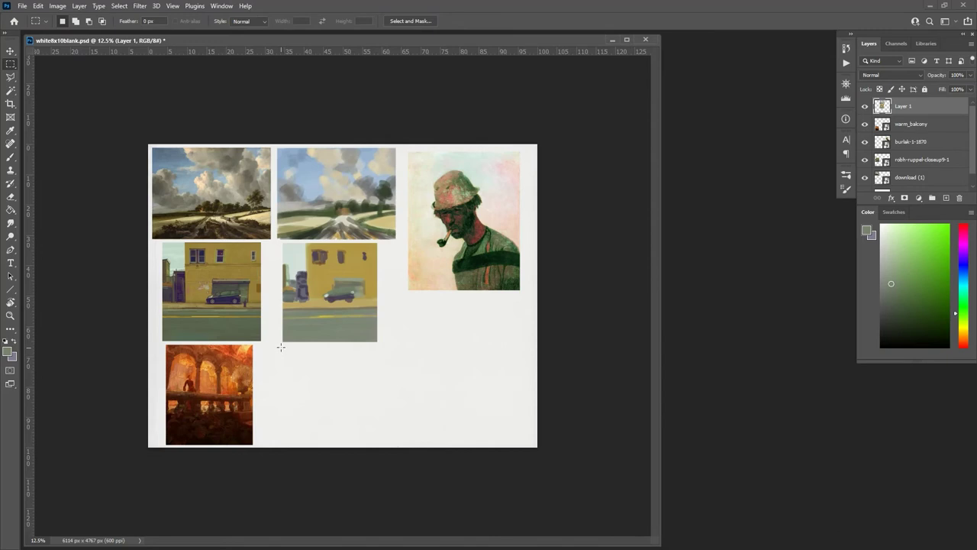
left_click_drag(279, 345, 367, 445)
Mix a dark, muted reddish brown and block in the lower half of the new selection with a large brush.
left_click_drag(958, 326, 956, 348)
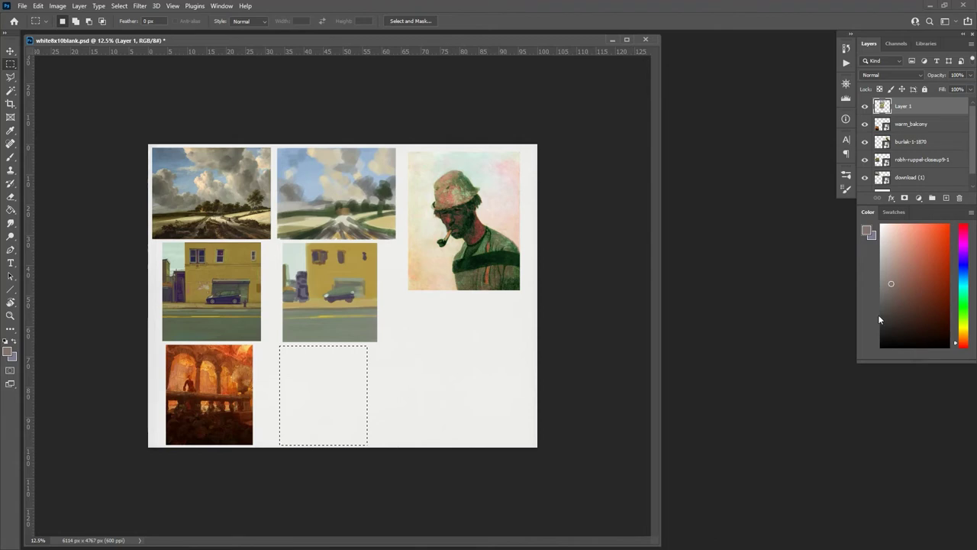
left_click_drag(892, 283, 901, 314)
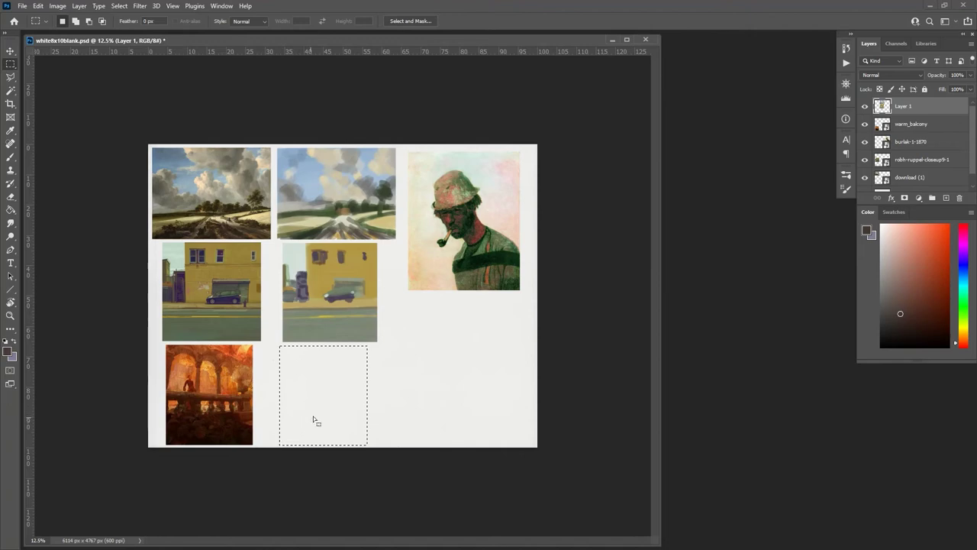
left_click(358, 409)
key("ctrl+z")
key("b")
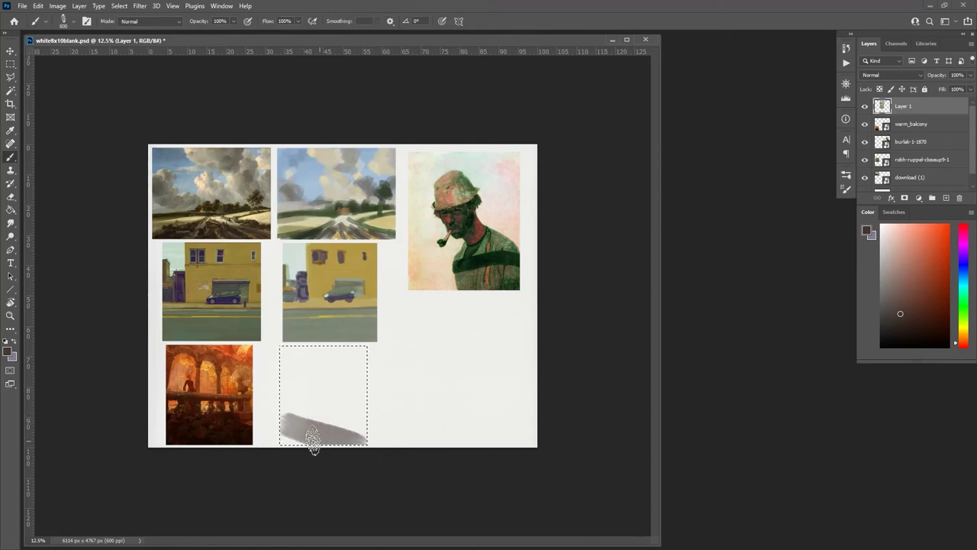
mouse_move(313, 441)
left_mouse_down()
mouse_move(291, 453)
mouse_move(289, 432)
mouse_move(351, 444)
left_mouse_up()
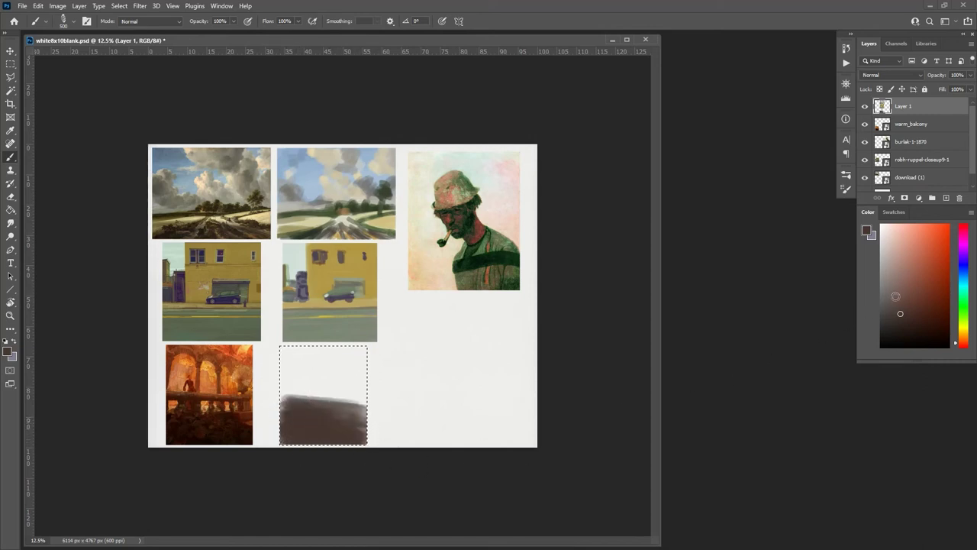
Mix a light, muted orange and fill the area above the dark brown foreground of the balcony study.
left_click_drag(959, 340, 959, 337)
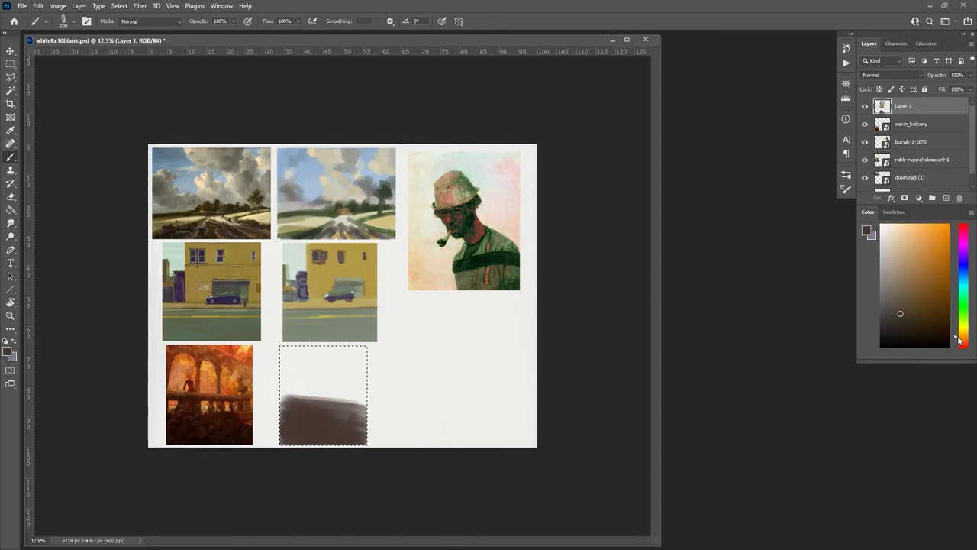
left_click(915, 263)
left_click_drag(914, 263, 920, 250)
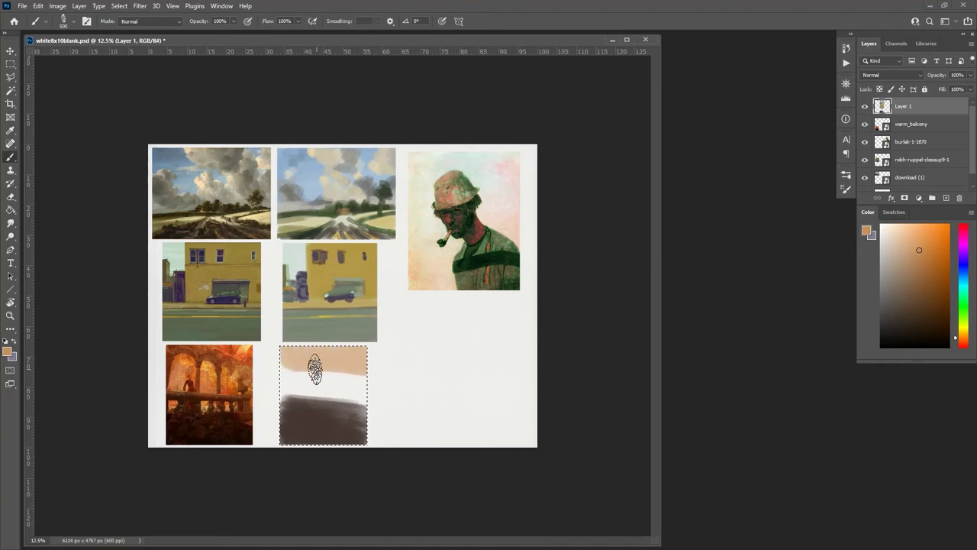
left_click_drag(315, 370, 313, 377)
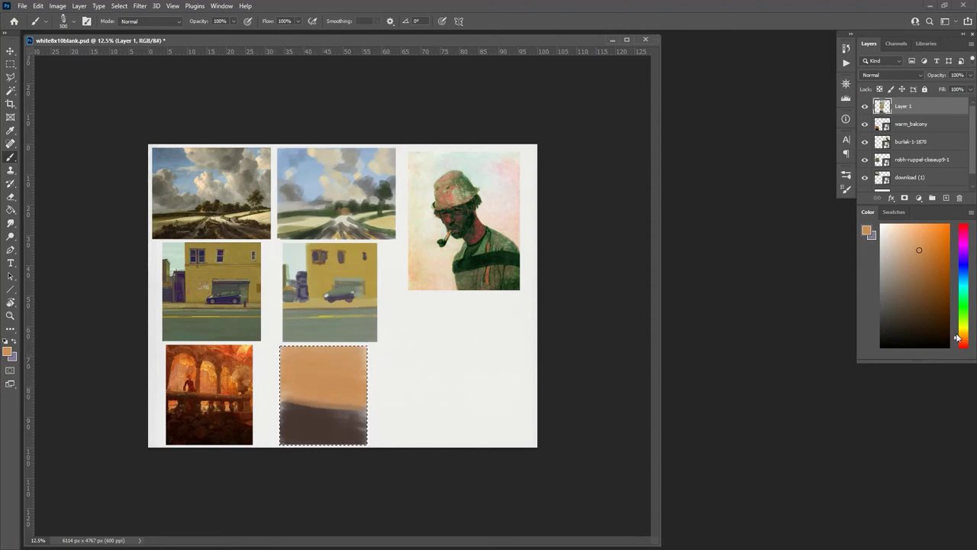
Mix a pale warm yellow and paint the glowing light patches in the upper balcony study, using a smaller brush.
left_click_drag(959, 337, 960, 331)
left_click_drag(934, 250, 909, 228)
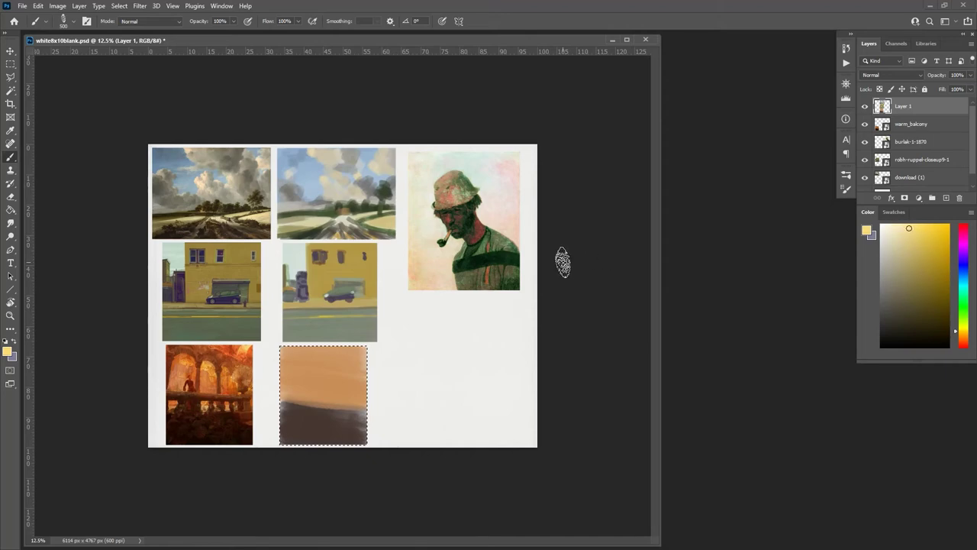
left_click_drag(343, 358, 357, 354)
key("bracketleft")
key("bracketleft")
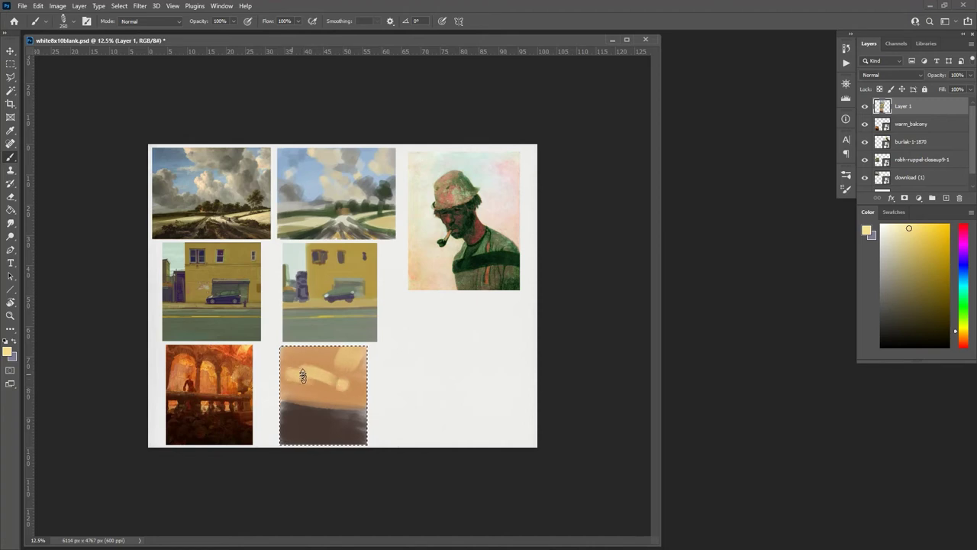
Mix a more saturated golden orange and brush it around the lower edge of the pale yellow patches.
left_click_drag(961, 330, 962, 334)
left_click(916, 253)
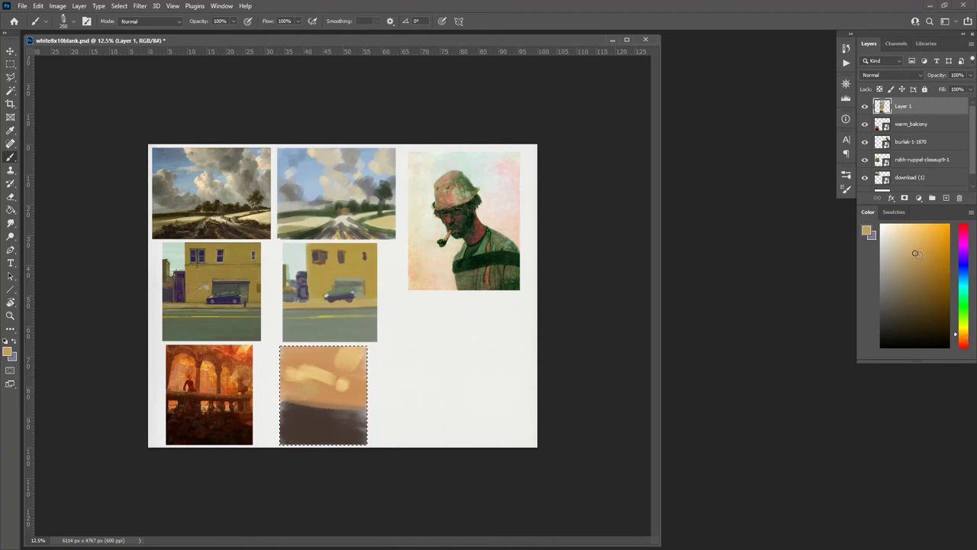
left_click(924, 256)
left_click(930, 249)
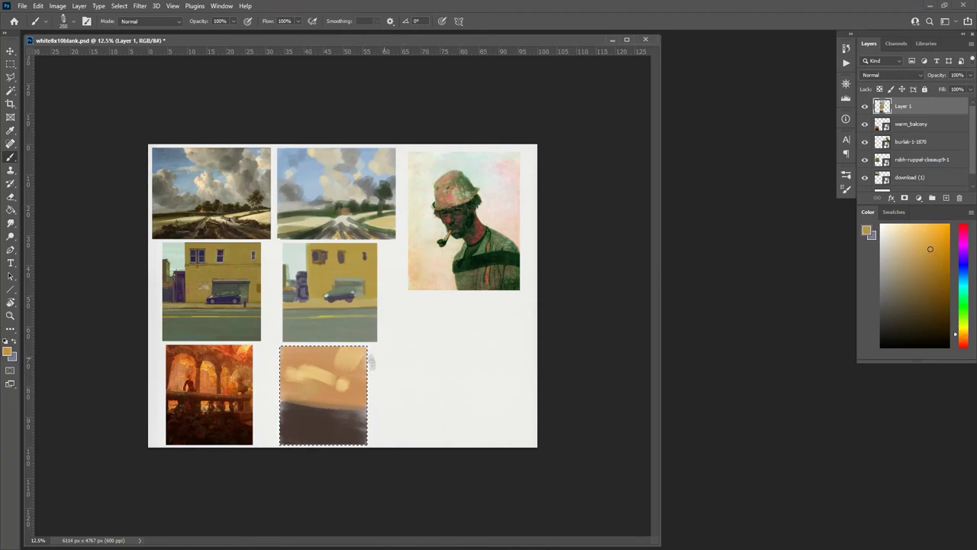
left_click_drag(295, 380, 335, 388)
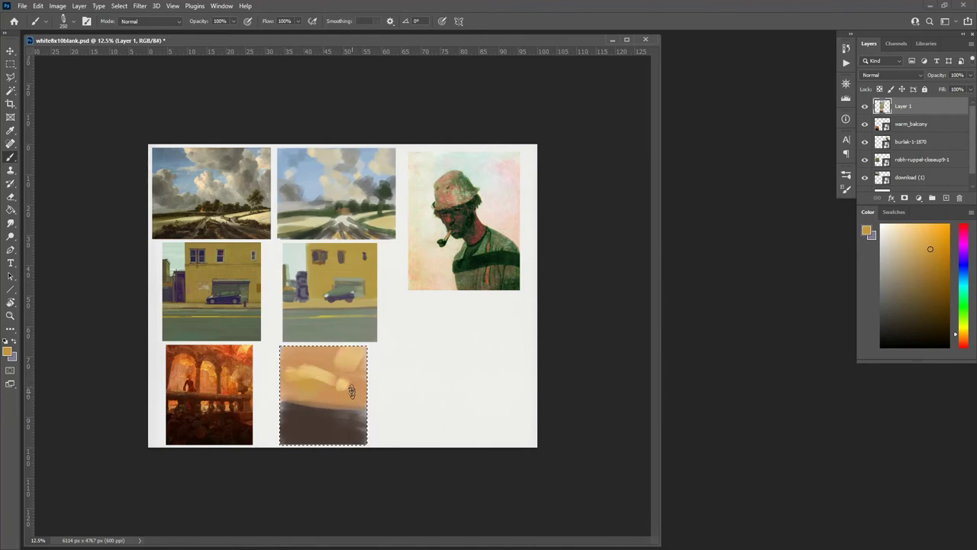
Mix a darker burnt orange, shape the arches and columns around the light patches, and extend it down toward the railing.
left_click_drag(963, 327, 959, 340)
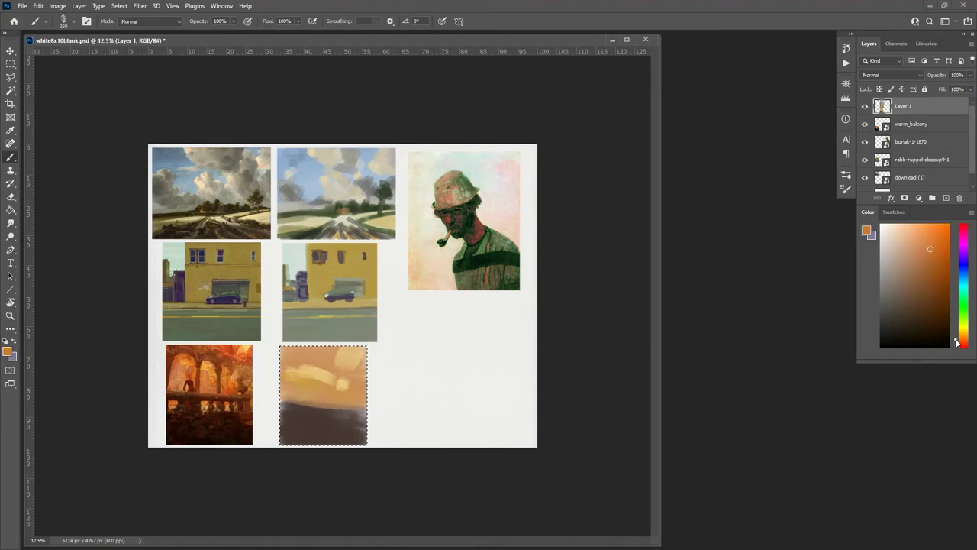
left_click(918, 256)
left_click_drag(918, 257, 925, 265)
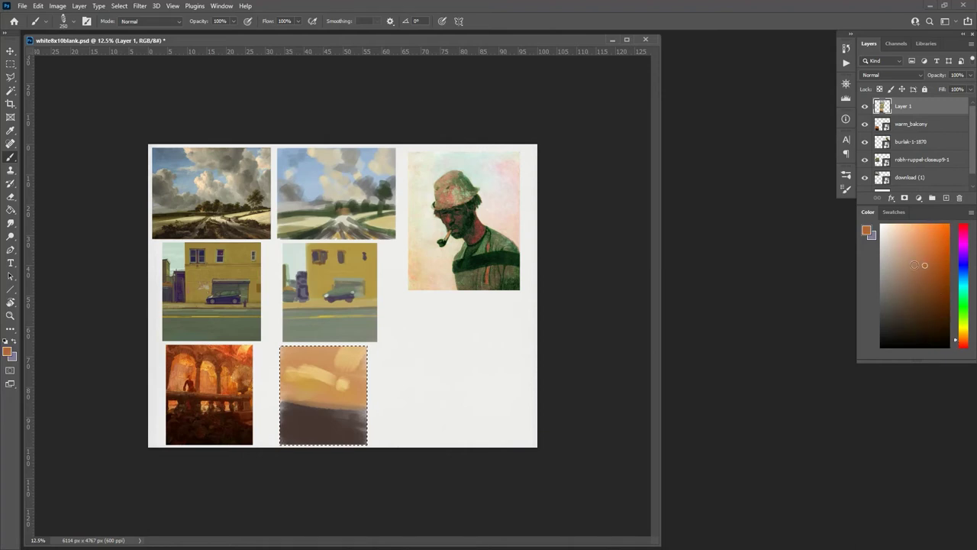
mouse_move(323, 398)
left_mouse_down()
mouse_move(288, 390)
mouse_move(299, 399)
mouse_move(283, 370)
left_mouse_up()
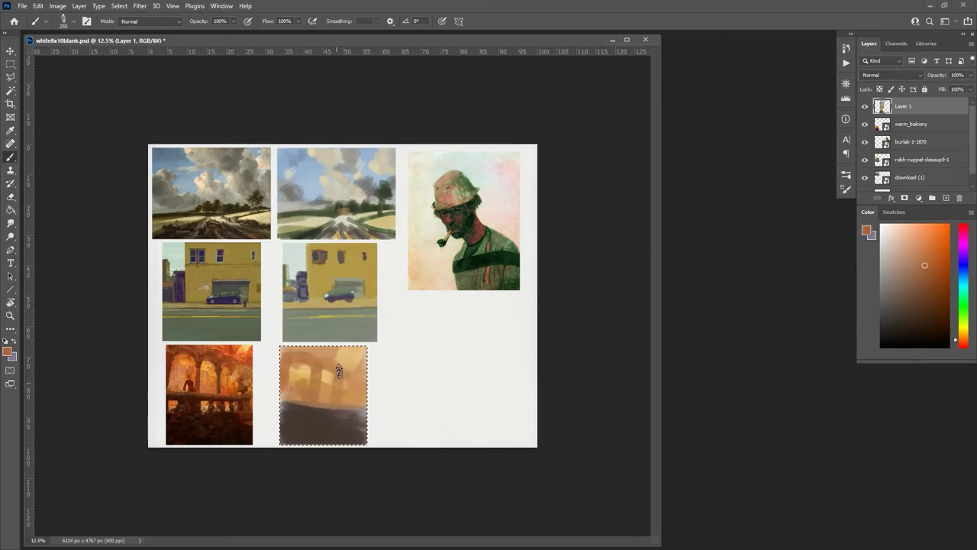
left_click_drag(350, 373, 360, 418)
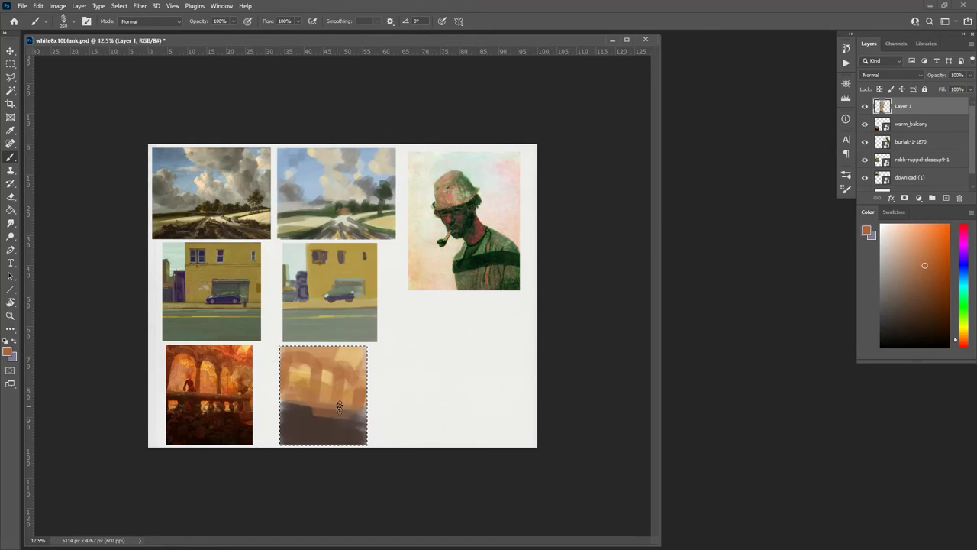
Mix a deeper, more saturated rust orange and add smaller strokes along the railing and across the dark foreground.
left_click_drag(925, 267, 937, 277)
key("[")
key("[")
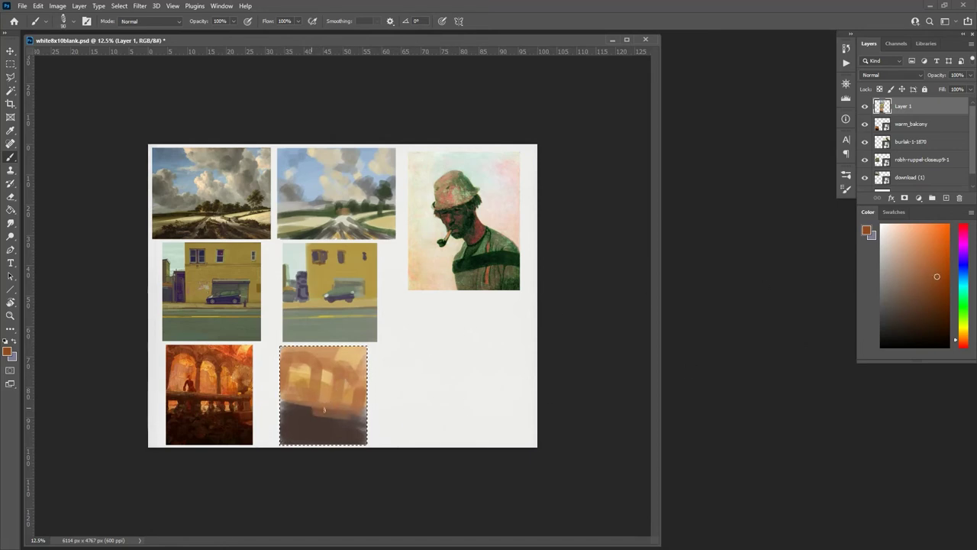
left_click_drag(315, 406, 351, 412)
Mix a dark brown and a mid reddish brown to strengthen the arches, columns and edge of the foreground.
left_click(937, 309)
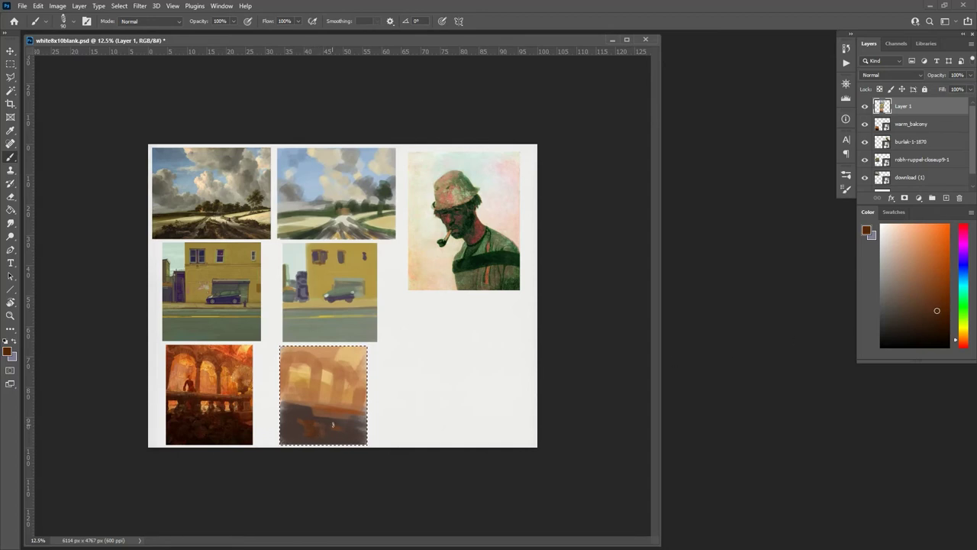
left_click(284, 376, "alt")
left_click(922, 283)
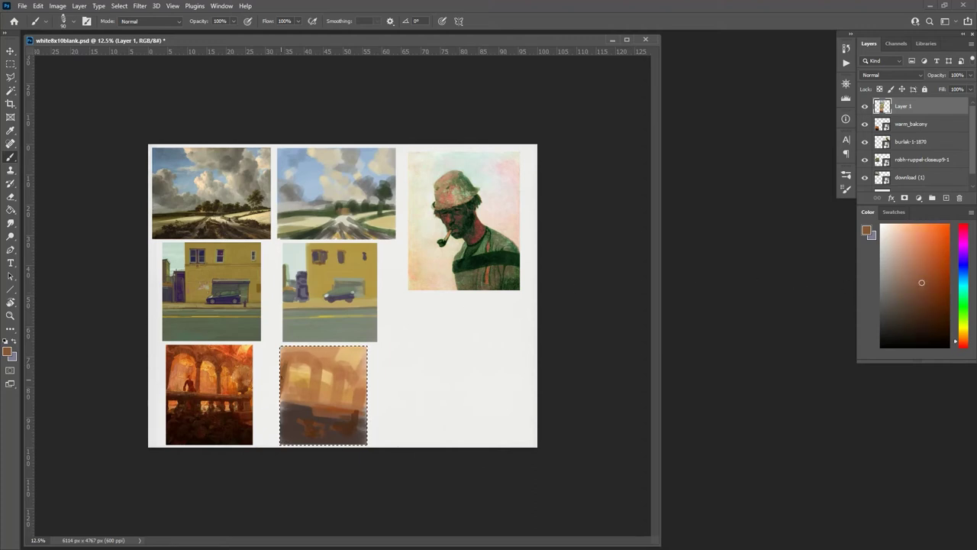
left_click_drag(313, 376, 314, 403)
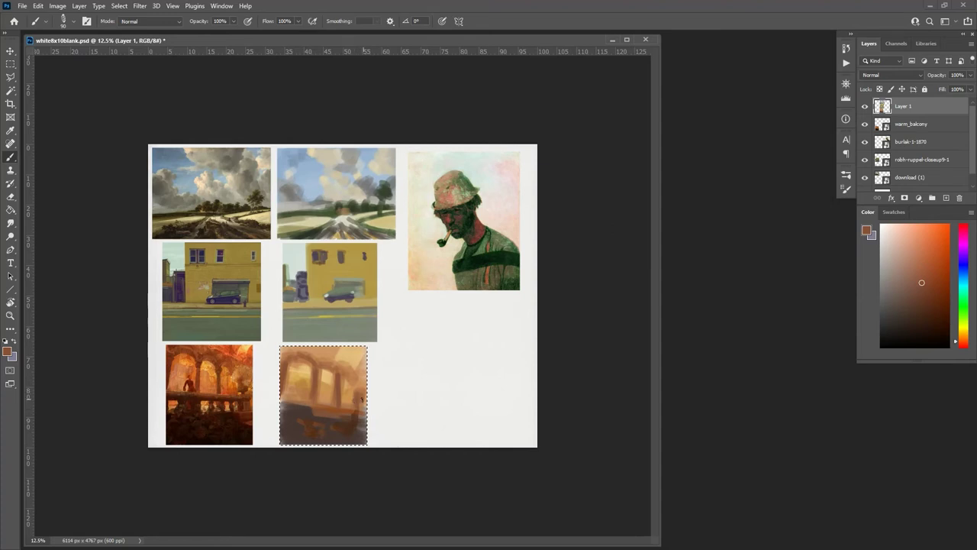
left_click(359, 425, "alt")
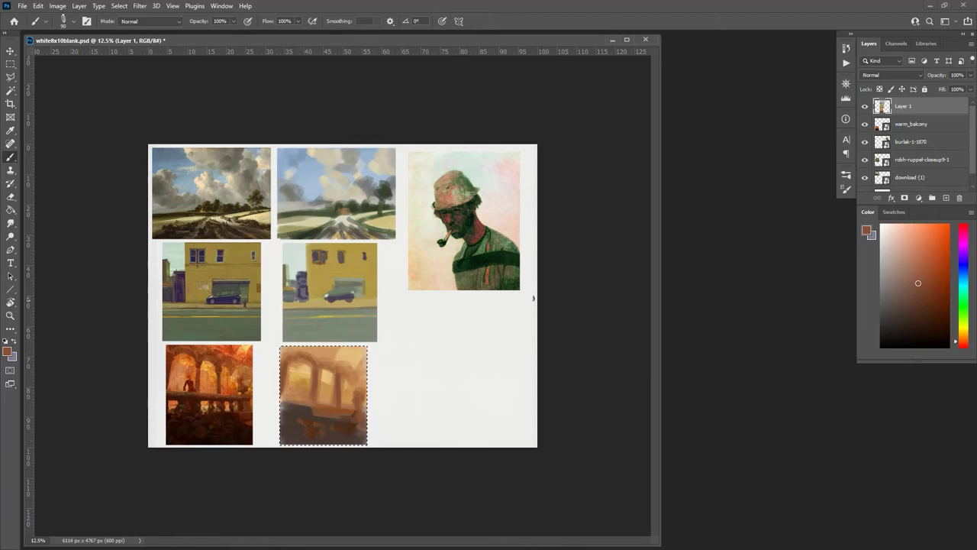
Mix a vivid orange and a slightly redder orange, and brush them around the arches and upper area of the balcony study.
left_click(957, 340)
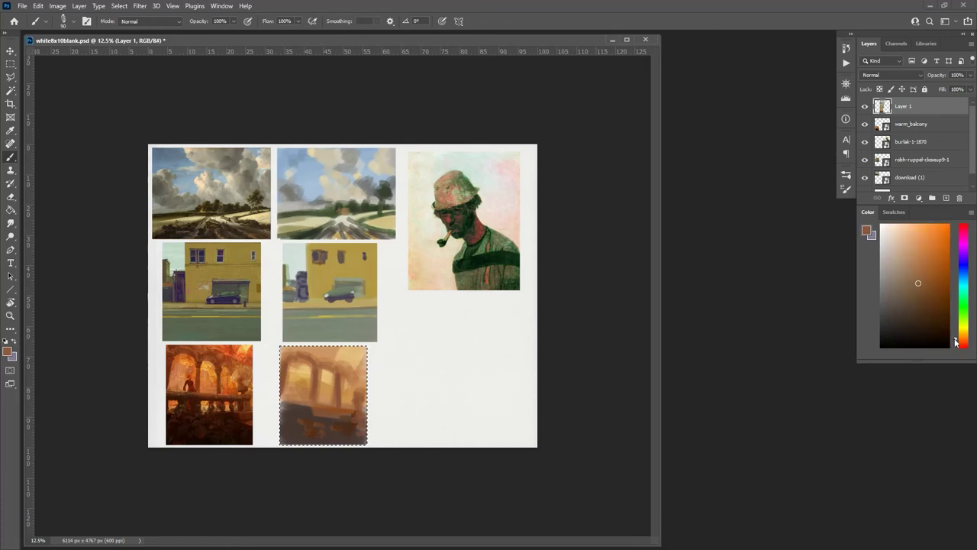
left_click(930, 258)
left_click_drag(930, 257, 940, 247)
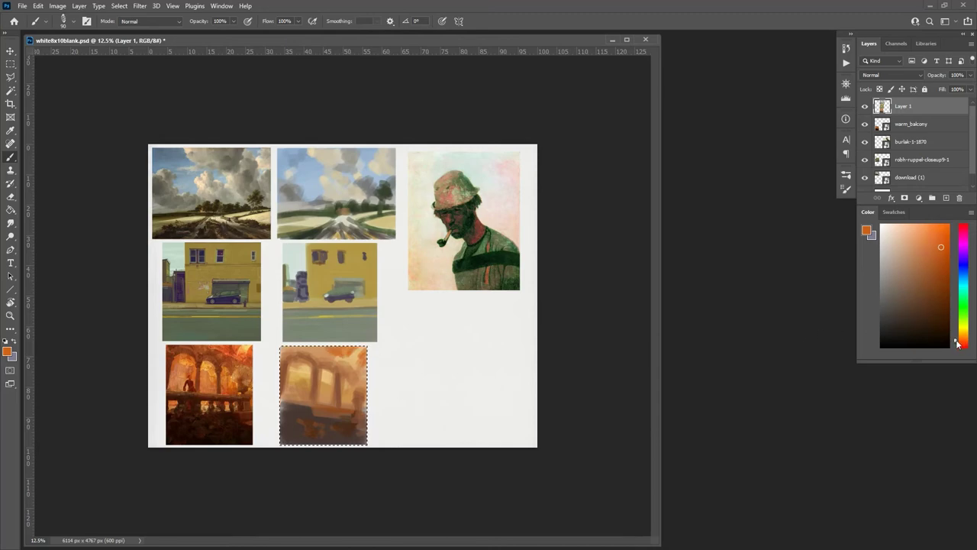
left_click(958, 342)
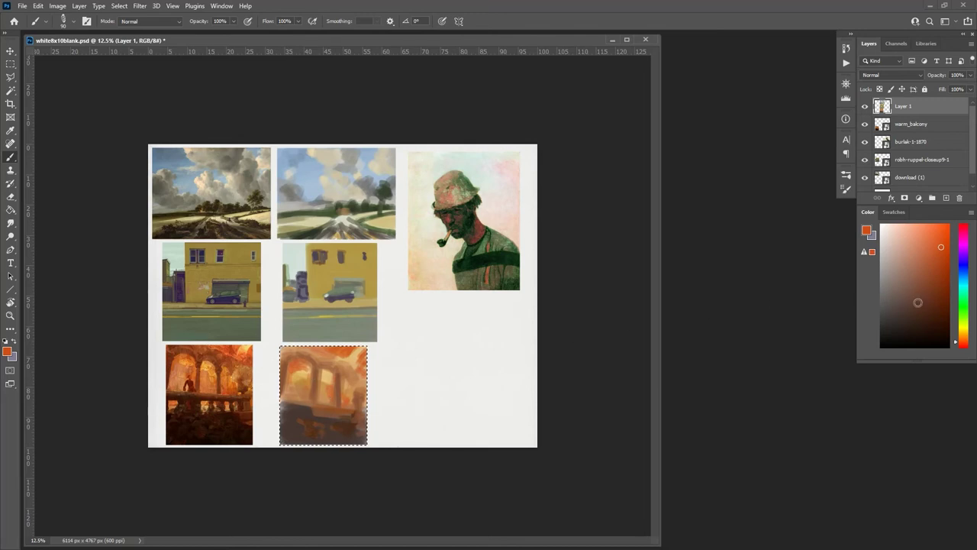
Mix a deep rust red, sample an orange from the study, and paint the small standing figure with accents below the railing.
mouse_move(922, 289)
left_mouse_down()
mouse_move(929, 304)
mouse_move(933, 297)
left_mouse_up()
left_click_drag(926, 307, 948, 270)
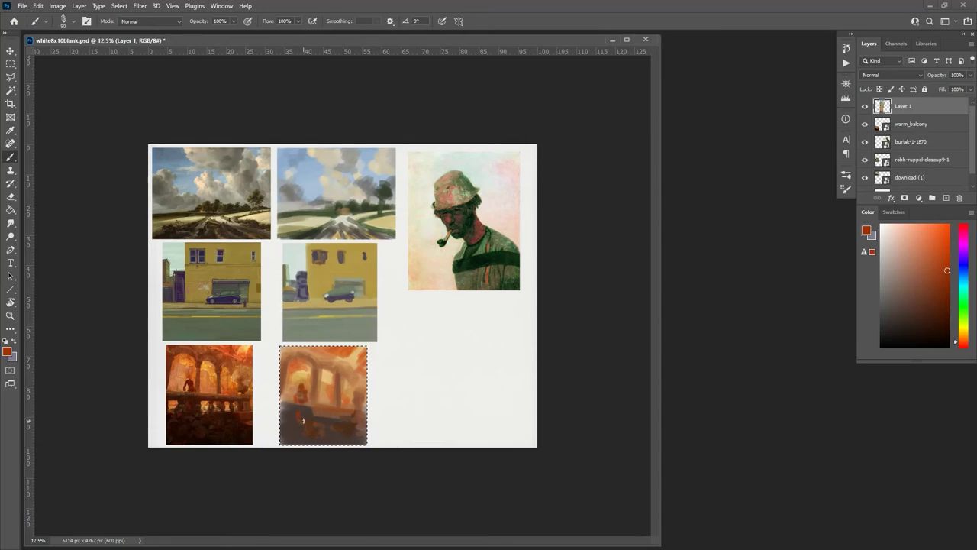
left_click(290, 397, "alt")
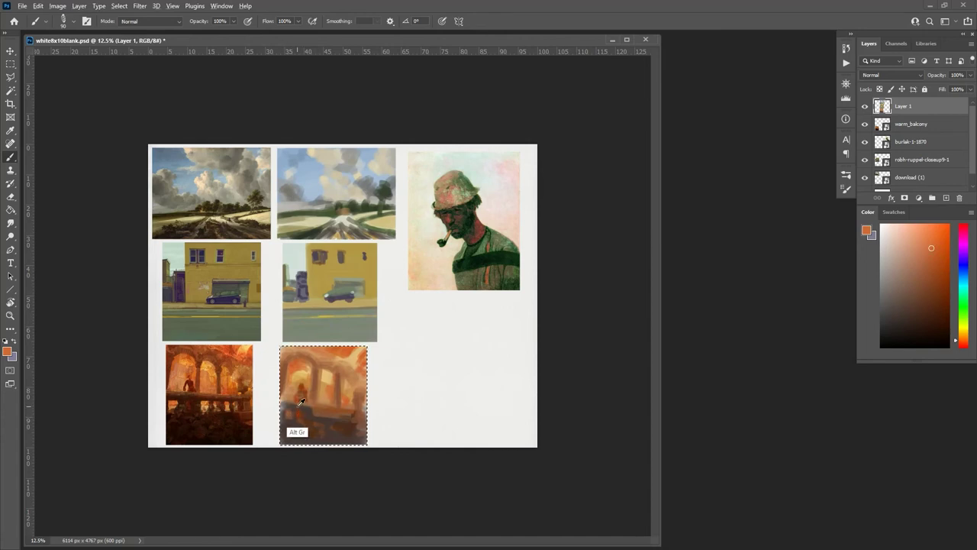
left_click(304, 410, "alt")
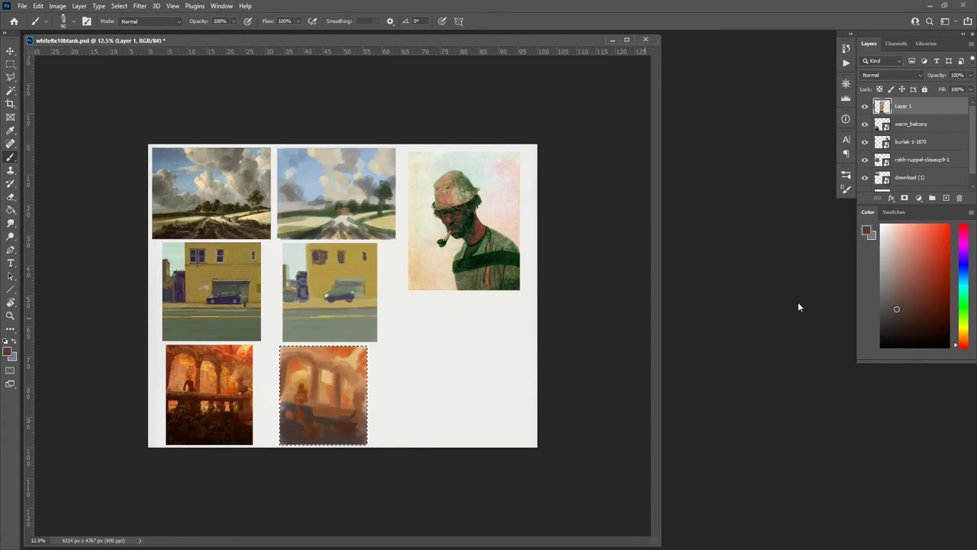
Mix a dark reddish brown and a near-black brown to strengthen the railing and darken the foreground of the balcony study.
left_click_drag(900, 310, 921, 307)
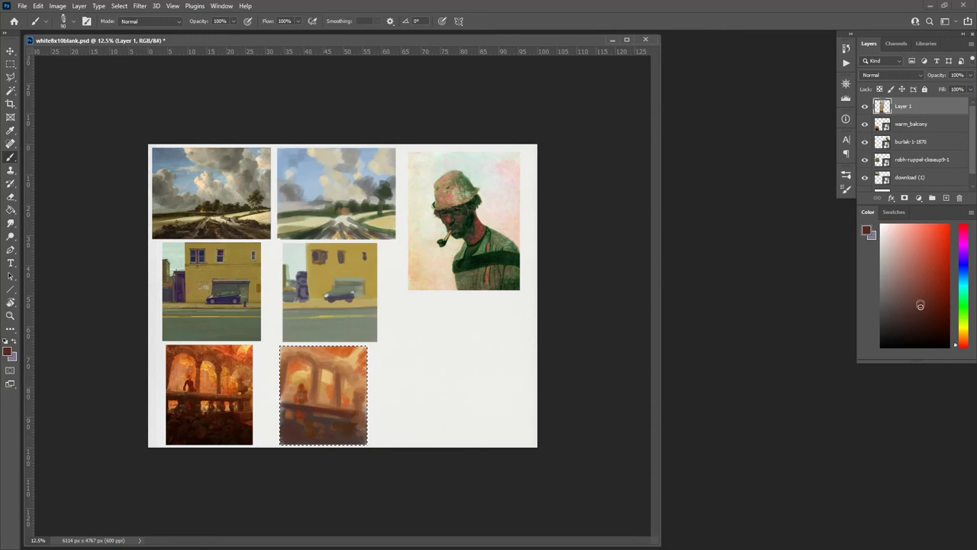
left_click_drag(921, 307, 921, 325)
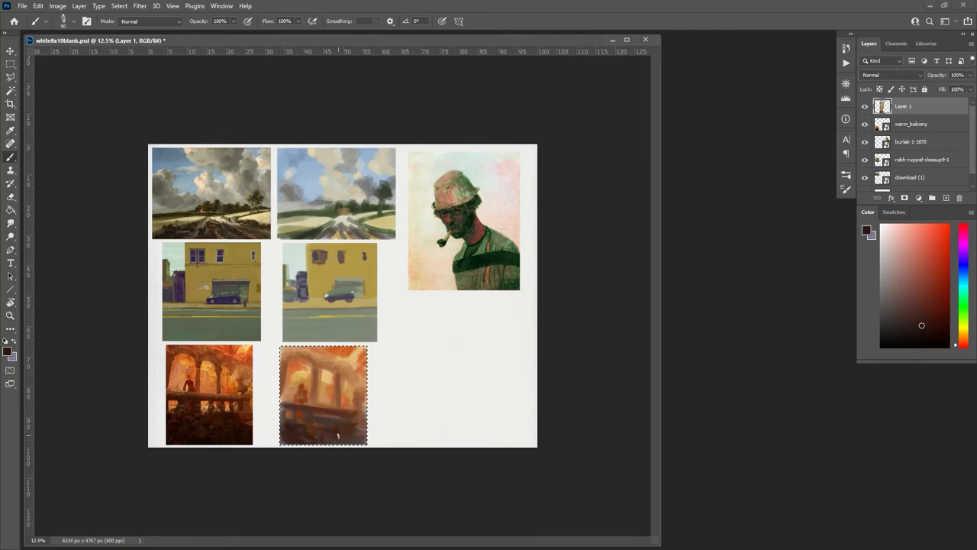
mouse_move(342, 439)
left_mouse_down()
mouse_move(362, 436)
mouse_move(320, 426)
left_mouse_up()
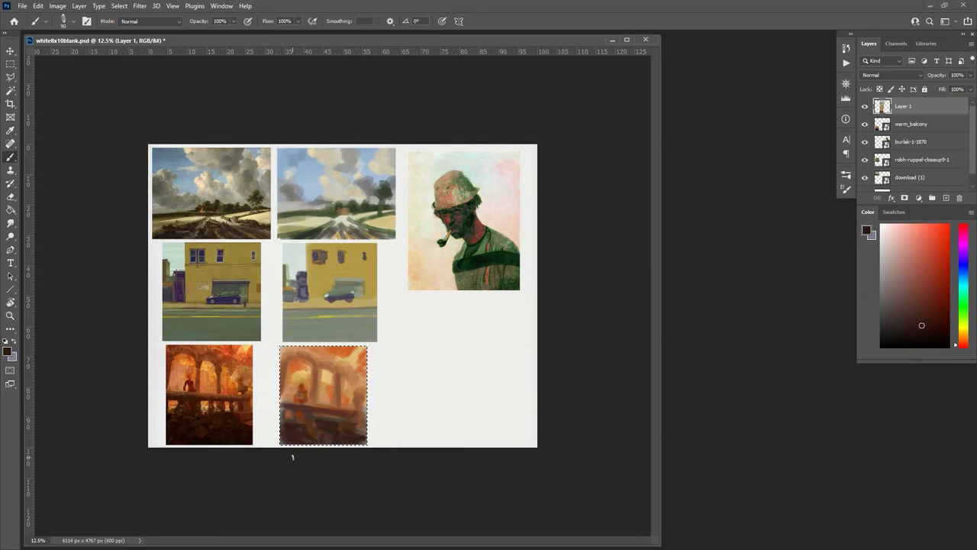
Drop the balcony study's selection and make a portrait-sized rectangular selection in the blank space below the man-with-pipe reference.
key("ctrl+d")
key("m")
mouse_move(407, 299)
left_mouse_down()
mouse_move(497, 352)
mouse_move(520, 434)
left_mouse_up()
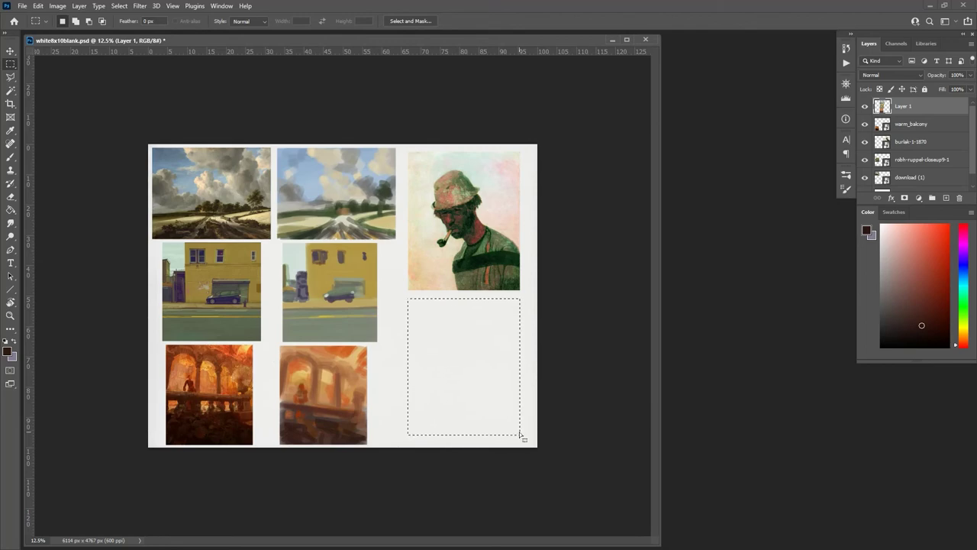
key("ctrl+plus")
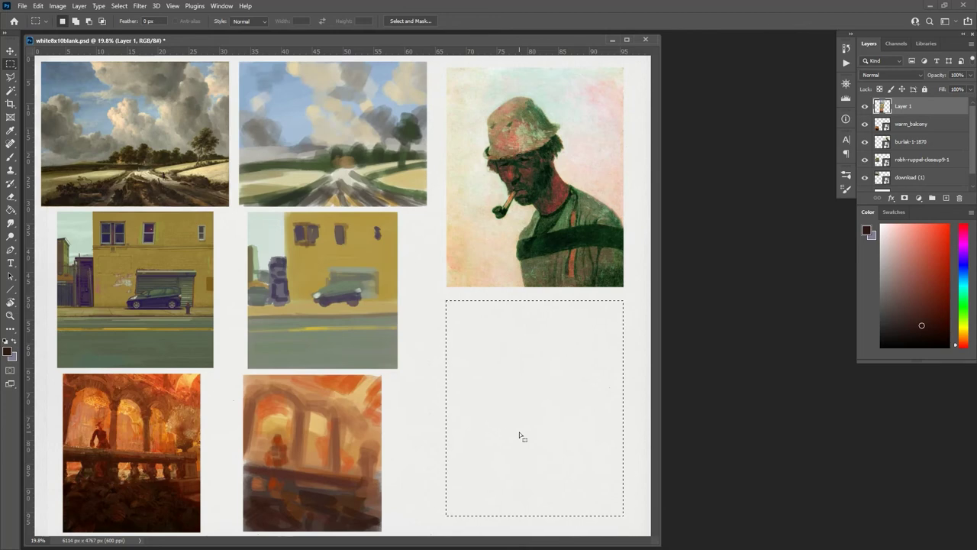
Mix a pale mint green, enlarge the brush, and lay a broad stroke along the upper edge of the portrait study area.
key("b")
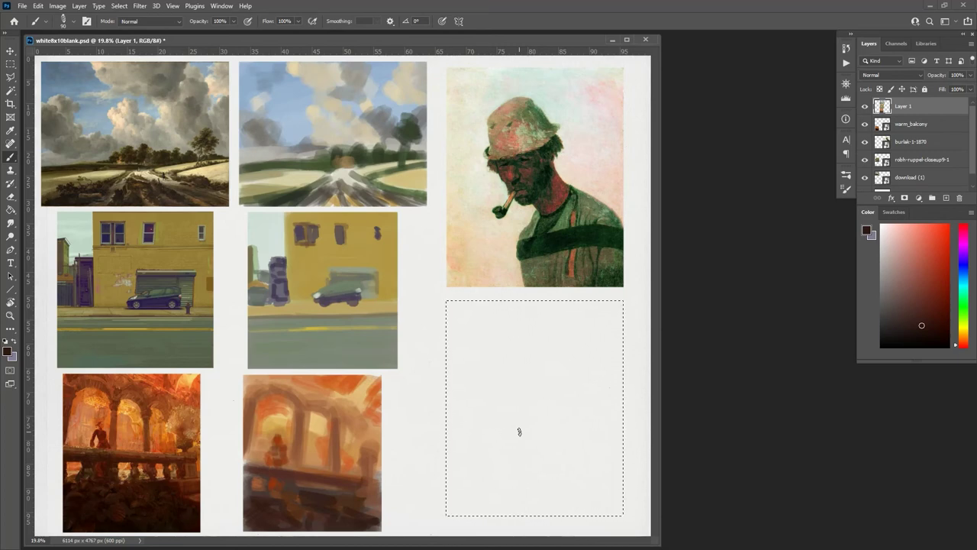
left_click(963, 314)
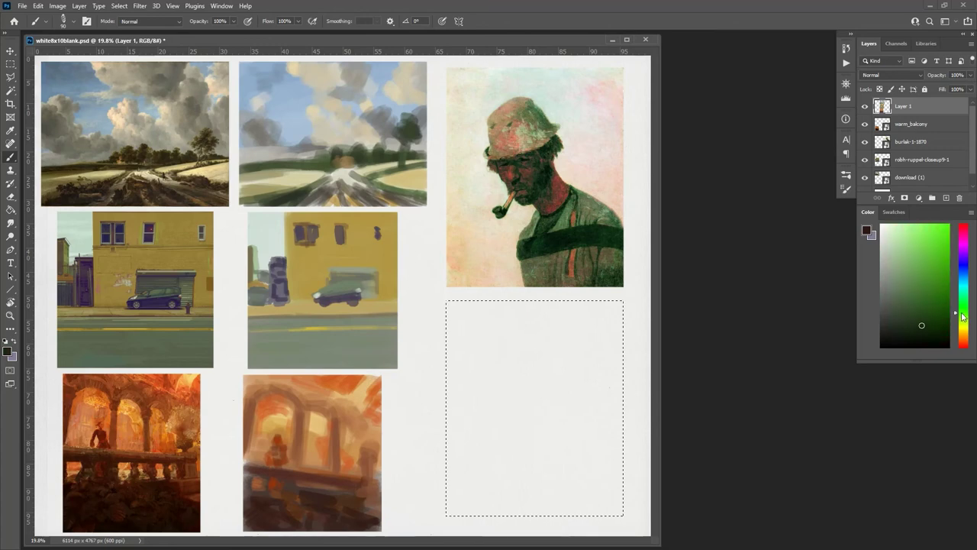
left_click_drag(963, 313, 964, 304)
left_click_drag(898, 242, 895, 237)
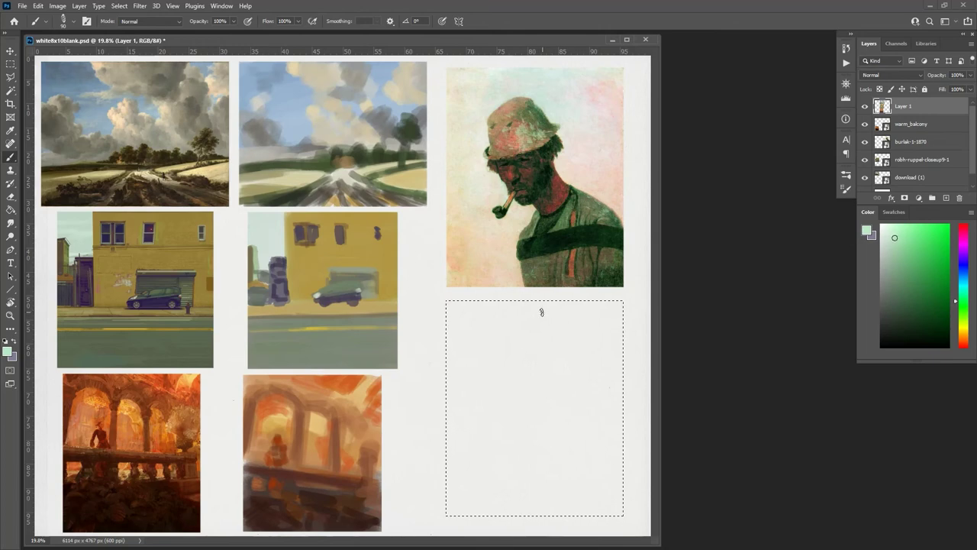
key("bracketright")
key("bracketright")
key("bracketright")
key("bracketright")
key("bracketright")
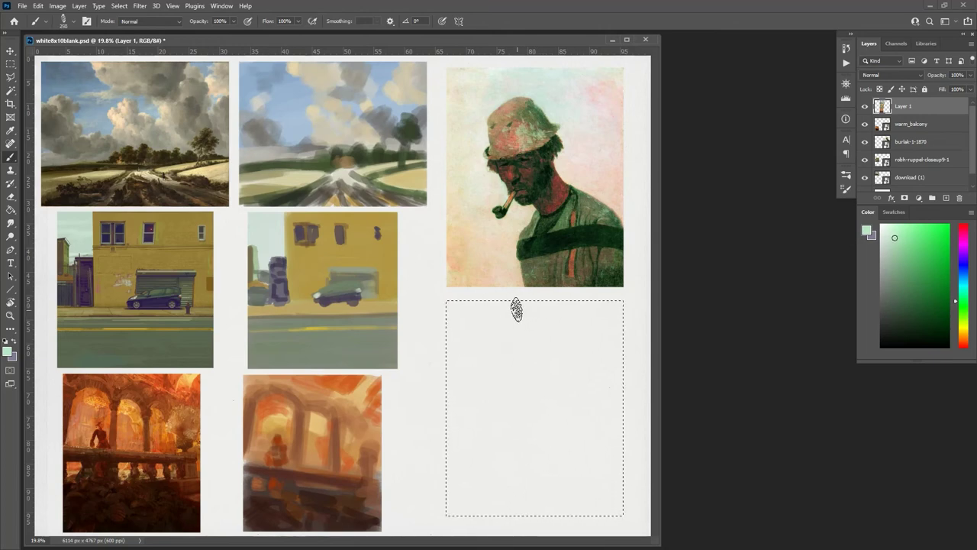
left_click_drag(505, 310, 595, 314)
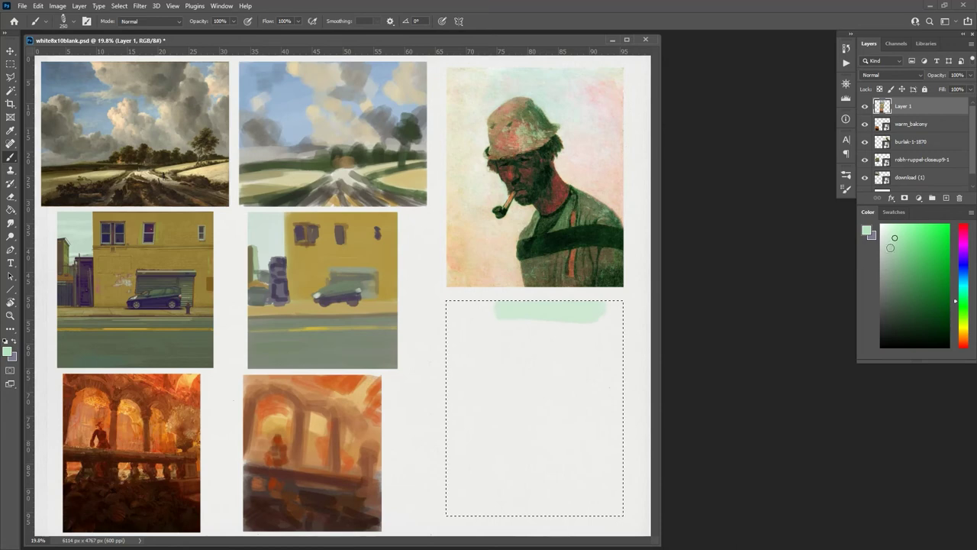
Mix a slightly brighter mint green and spread loose strokes down through the portrait background.
left_click_drag(894, 237, 893, 230)
left_click_drag(538, 310, 480, 310)
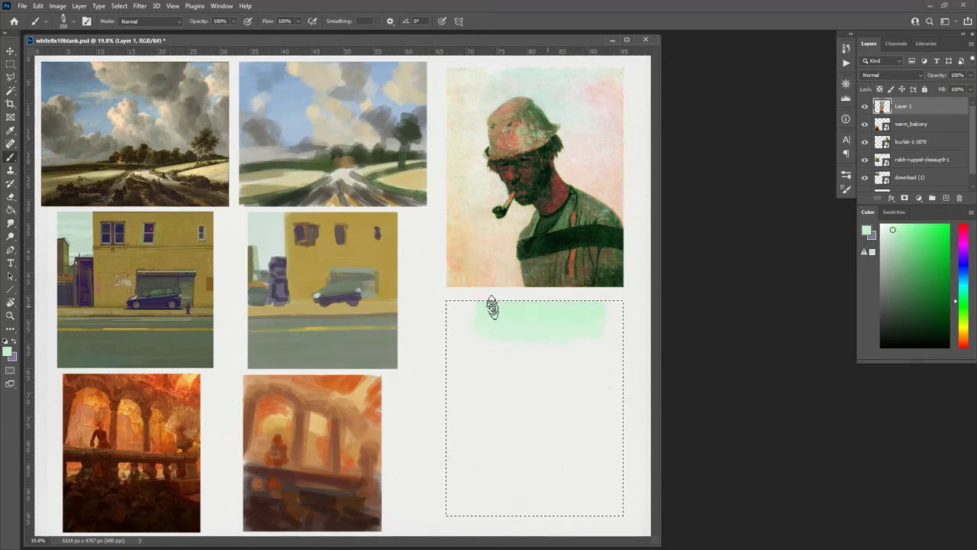
mouse_move(493, 306)
left_mouse_down()
mouse_move(607, 313)
mouse_move(480, 311)
mouse_move(590, 342)
mouse_move(529, 333)
mouse_move(581, 363)
mouse_move(631, 304)
mouse_move(524, 349)
mouse_move(620, 387)
mouse_move(499, 405)
mouse_move(556, 424)
mouse_move(482, 443)
mouse_move(465, 477)
mouse_move(496, 509)
mouse_move(447, 496)
mouse_move(504, 478)
mouse_move(579, 384)
left_mouse_up()
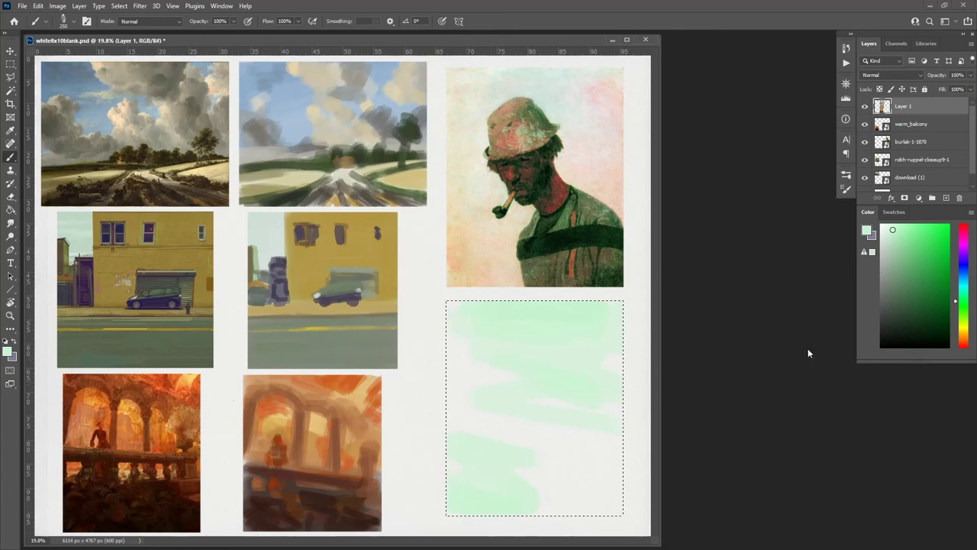
Mix a light salmon pink and add soft patches along the left and right sides of the portrait background.
left_click_drag(958, 309, 958, 349)
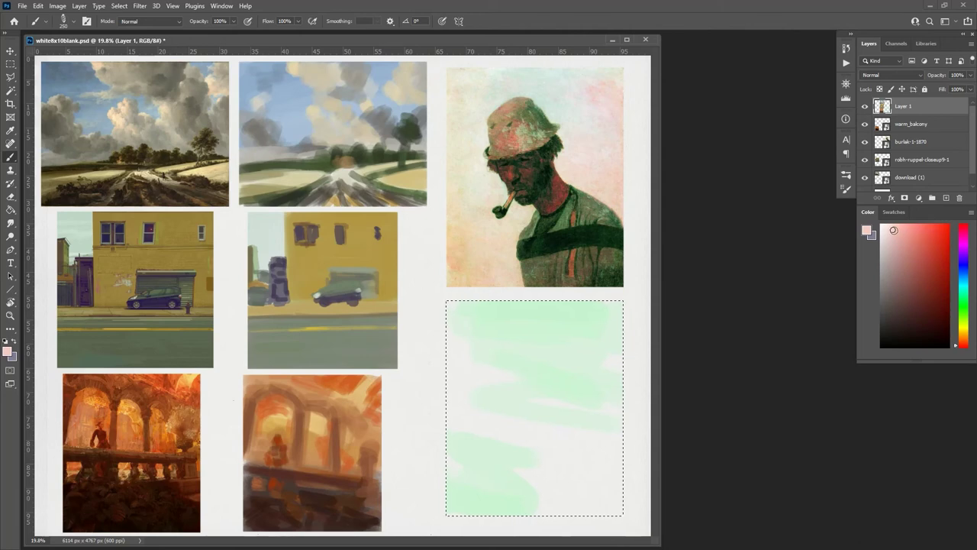
left_click(905, 228)
mouse_move(605, 341)
left_mouse_down()
mouse_move(632, 405)
mouse_move(588, 387)
mouse_move(632, 433)
mouse_move(578, 407)
mouse_move(618, 406)
mouse_move(576, 354)
mouse_move(624, 387)
left_mouse_up()
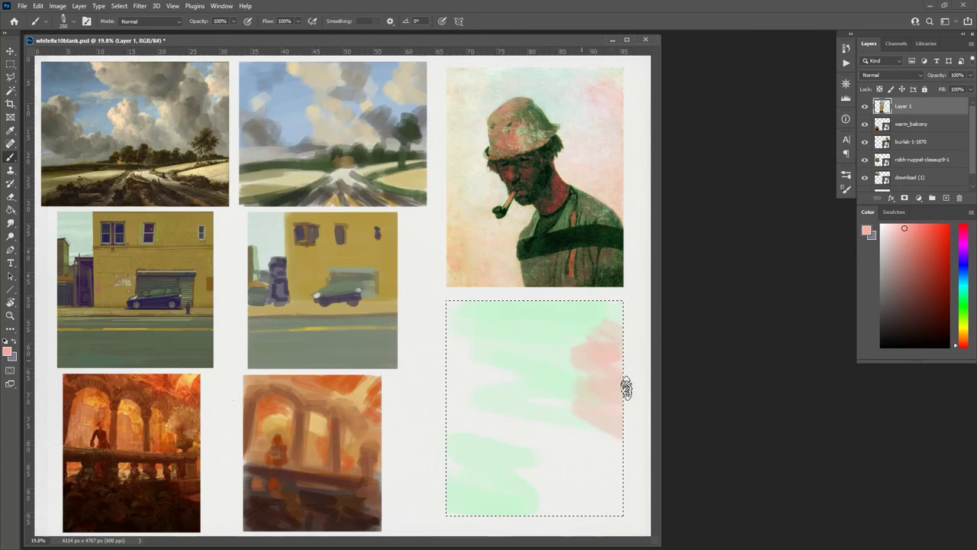
left_click_drag(455, 429, 473, 446)
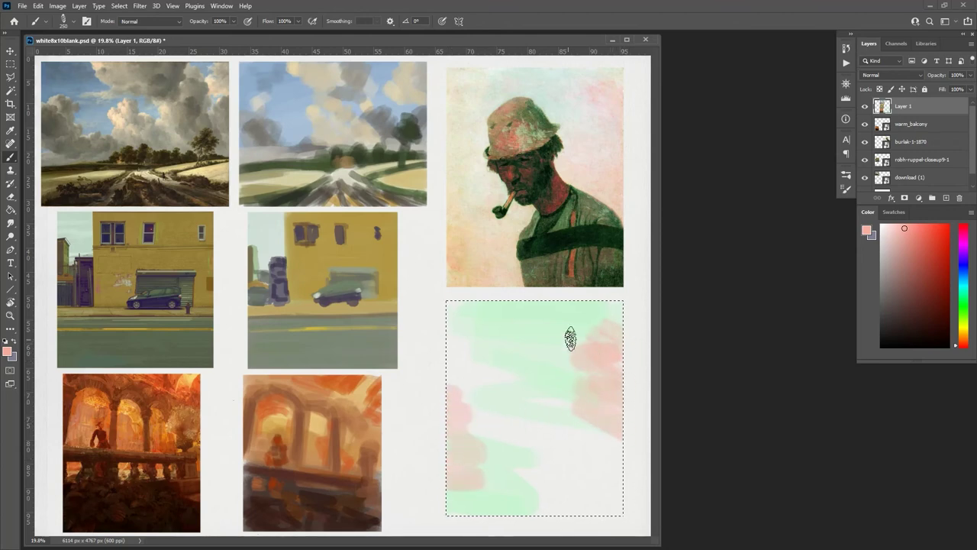
Mix a pale peach yellow for the left side of the portrait background and blend sampled pink patches into the lower part.
left_click(956, 338)
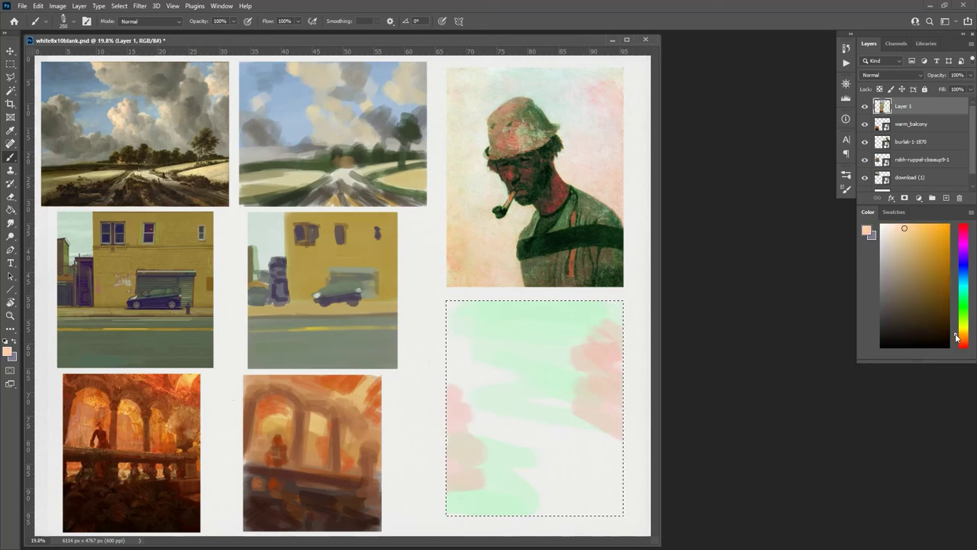
left_click(902, 233)
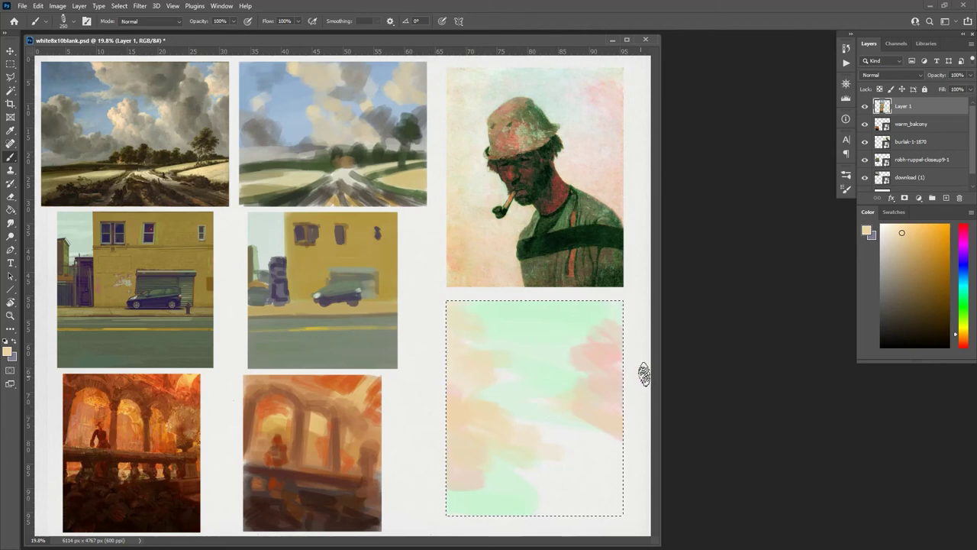
left_click(609, 356, "alt")
left_click_drag(537, 502, 506, 510)
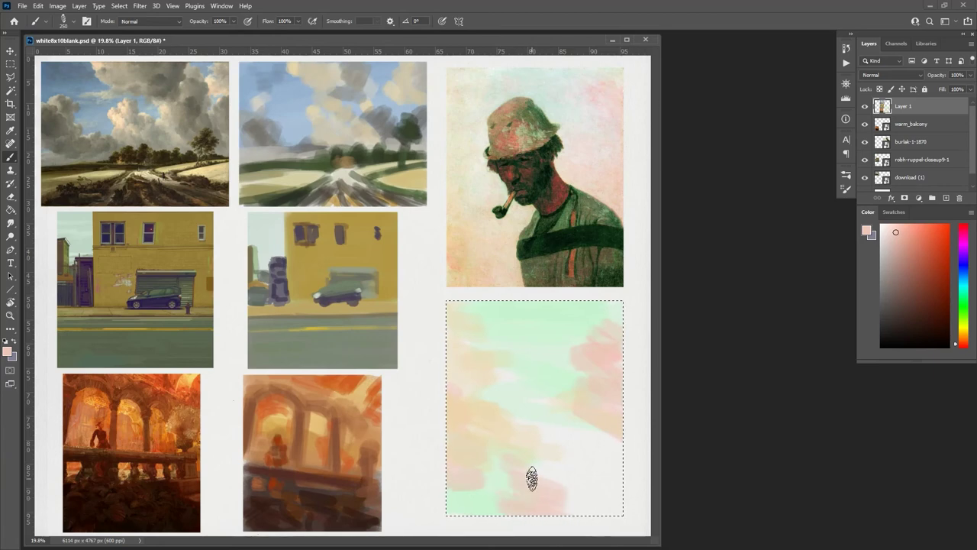
left_click(483, 411, "alt")
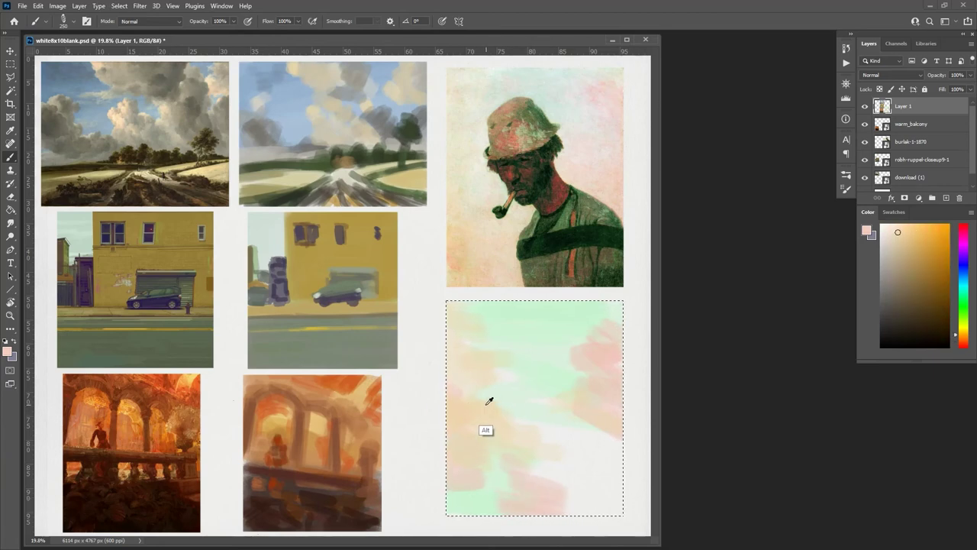
left_click(489, 404, "alt")
Mix a muted mid-dark green and rough in the man's head, neck, shoulder line and arm on the portrait background.
left_click(570, 319, "alt")
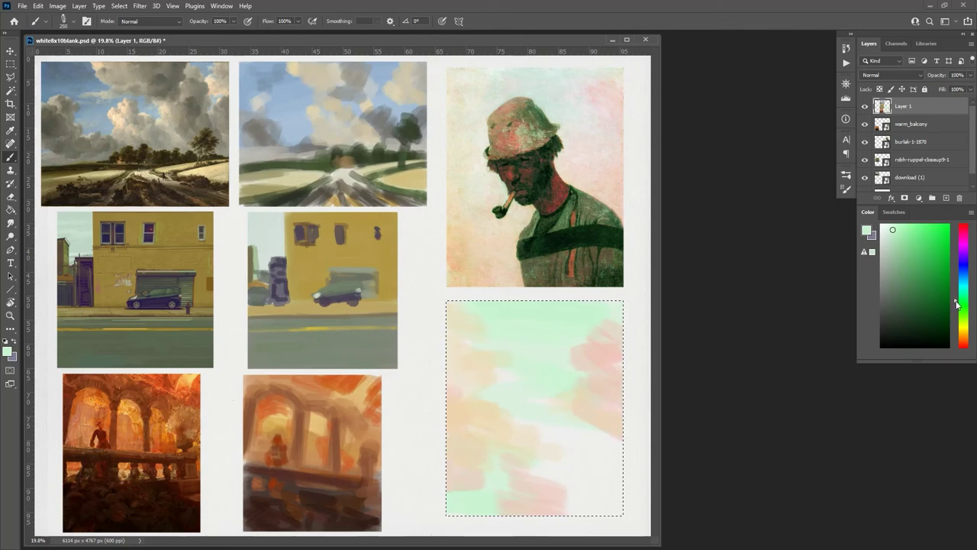
left_click_drag(899, 282, 900, 291)
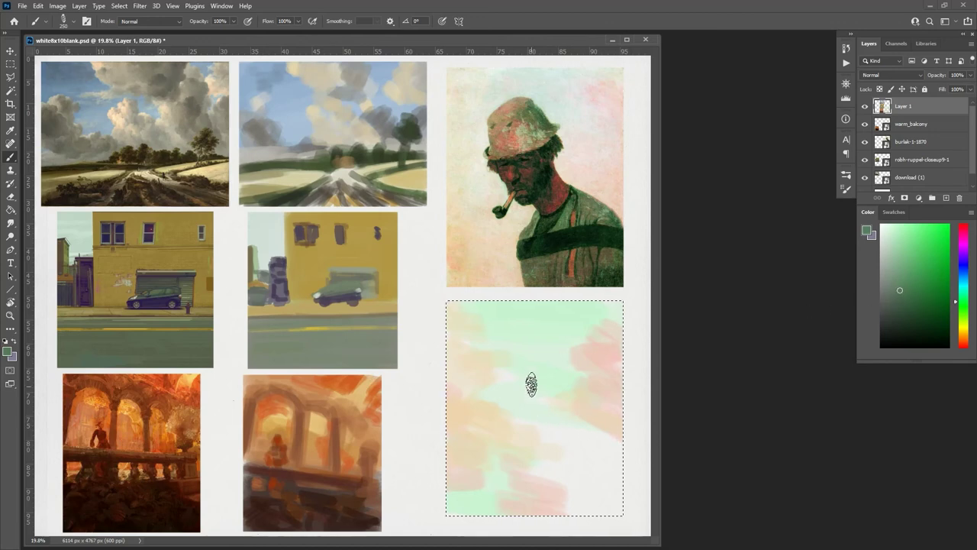
left_click_drag(504, 353, 527, 348)
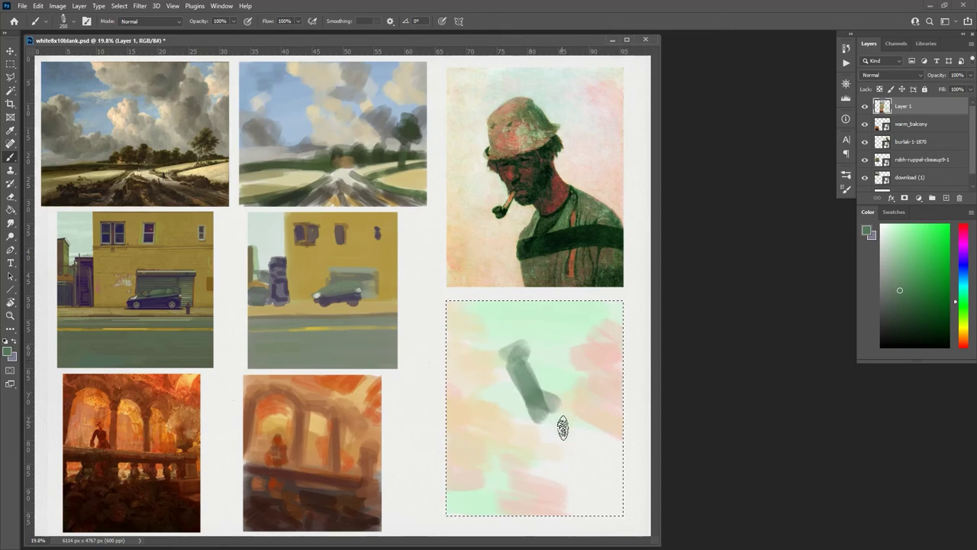
left_click_drag(605, 455, 592, 436)
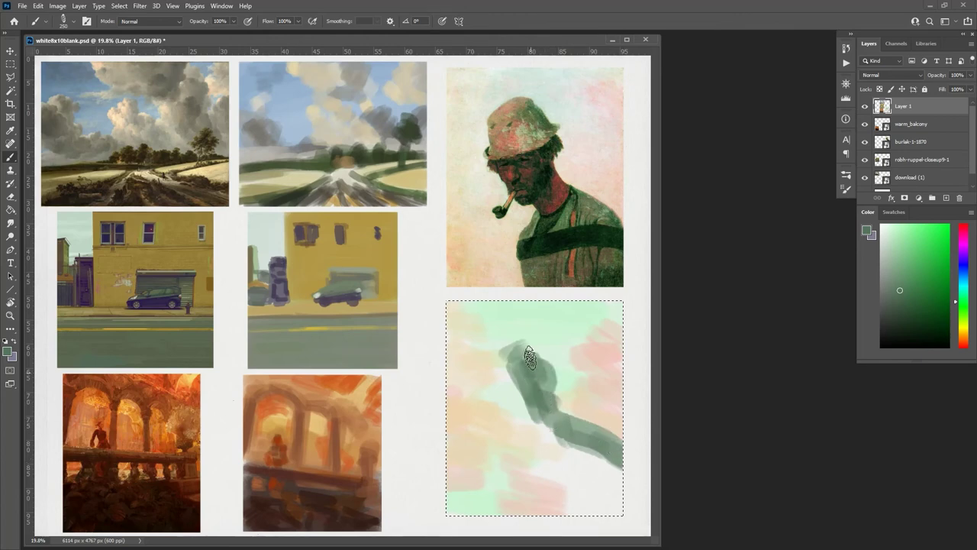
mouse_move(529, 359)
left_mouse_down()
mouse_move(553, 431)
mouse_move(523, 374)
mouse_move(509, 386)
mouse_move(517, 406)
mouse_move(551, 408)
mouse_move(570, 460)
mouse_move(563, 444)
mouse_move(536, 471)
mouse_move(533, 504)
left_mouse_up()
left_click_drag(535, 510, 540, 458)
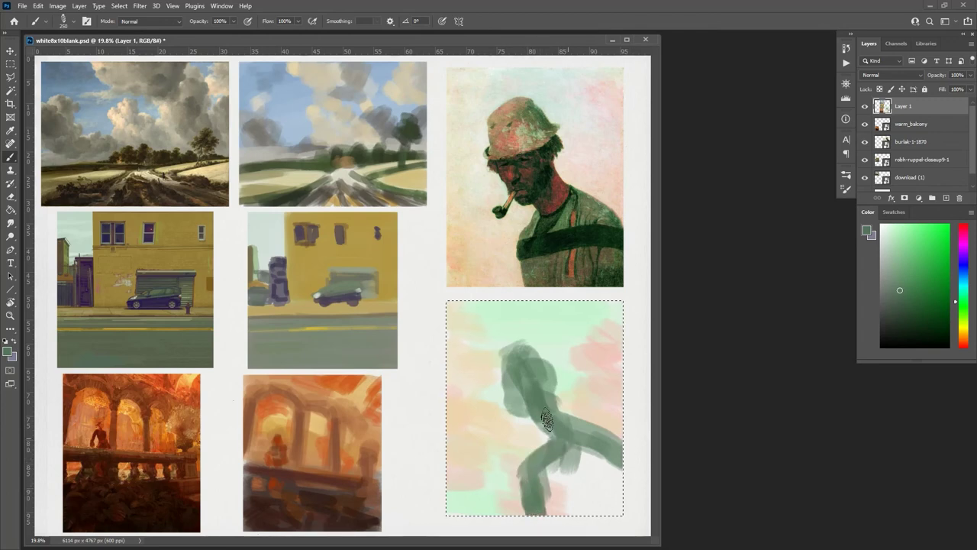
Widen the green head and neck shape and fill in the torso to complete the man's silhouette.
mouse_move(523, 422)
left_mouse_down()
mouse_move(504, 380)
mouse_move(512, 389)
mouse_move(511, 339)
left_mouse_up()
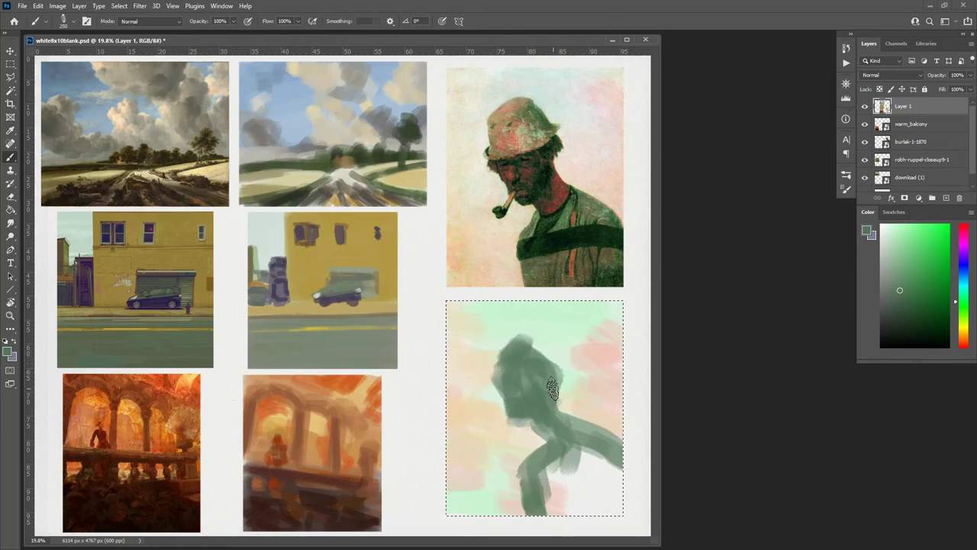
mouse_move(561, 374)
left_mouse_down()
mouse_move(617, 465)
mouse_move(609, 508)
left_mouse_up()
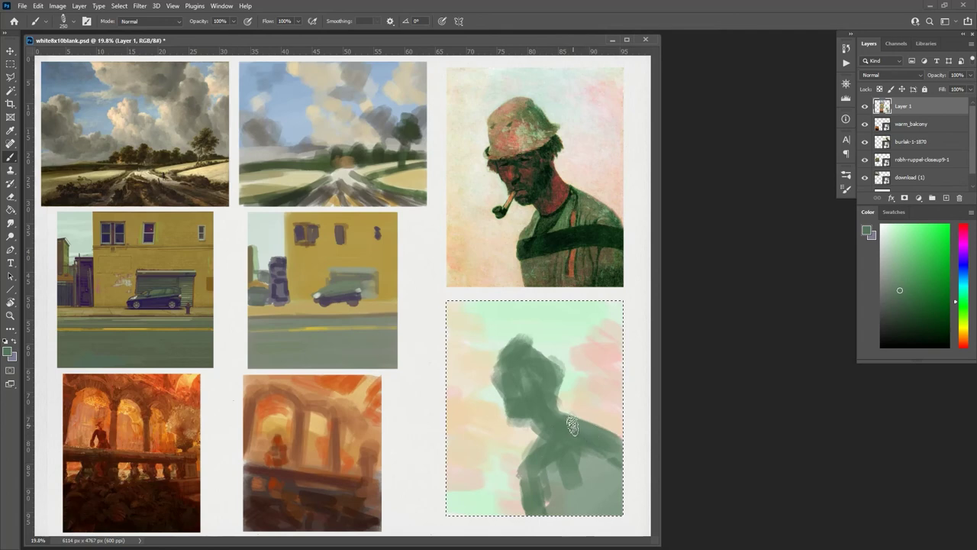
left_click_drag(621, 457, 572, 471)
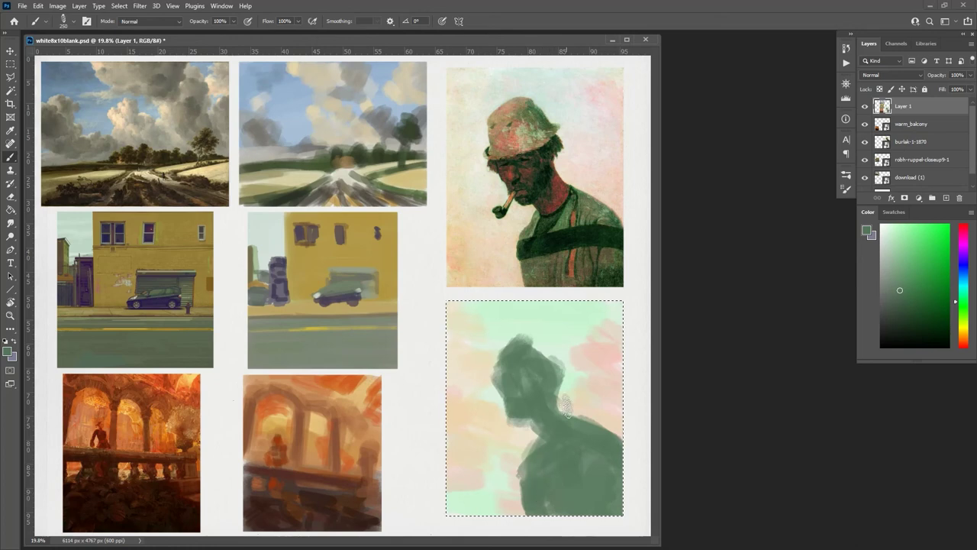
Mix a very dark green and paint the curved strap across the man's chest and shoulder.
left_click(897, 322)
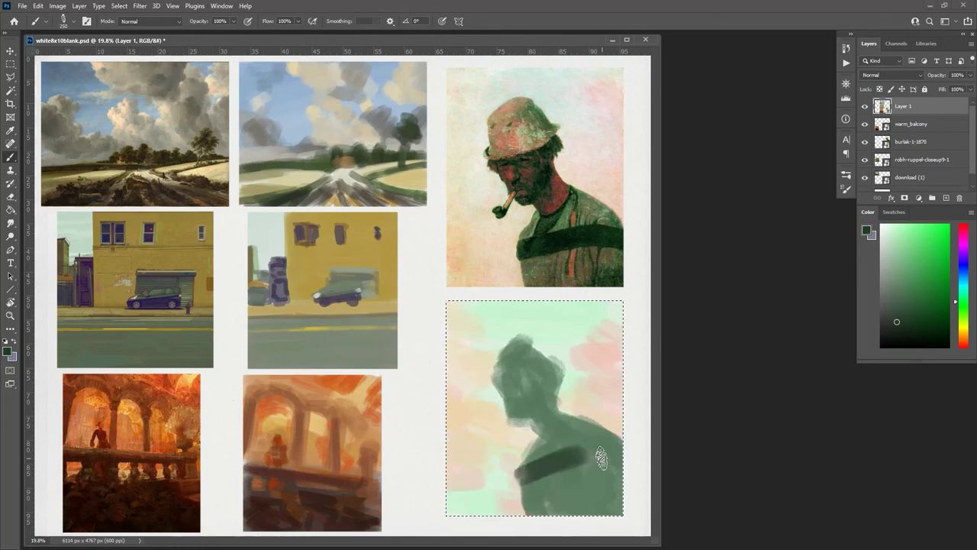
left_click_drag(602, 459, 607, 459)
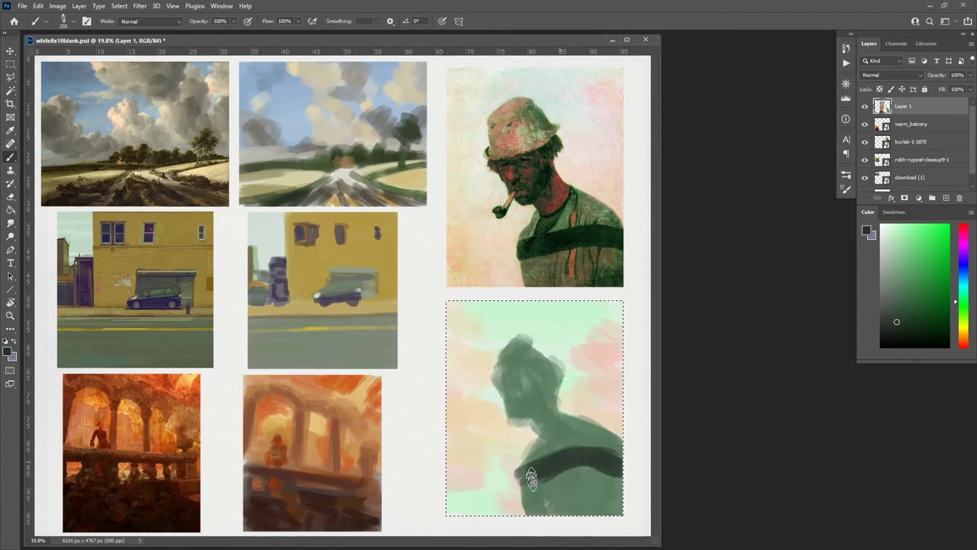
Paint the man's lower head and jaw in very dark green, adding a dark muted red over the face.
left_click_drag(532, 479, 559, 464)
left_click_drag(550, 385, 540, 405)
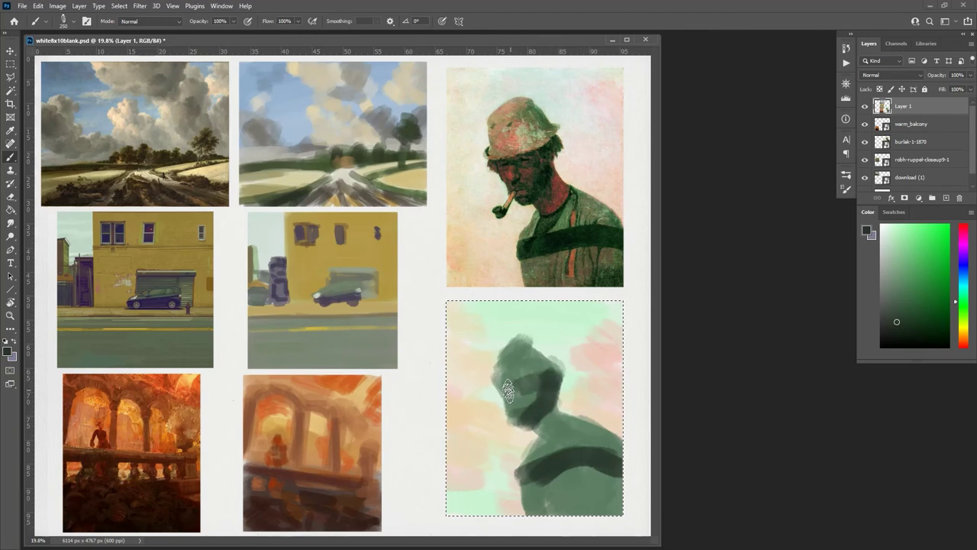
left_click(963, 347)
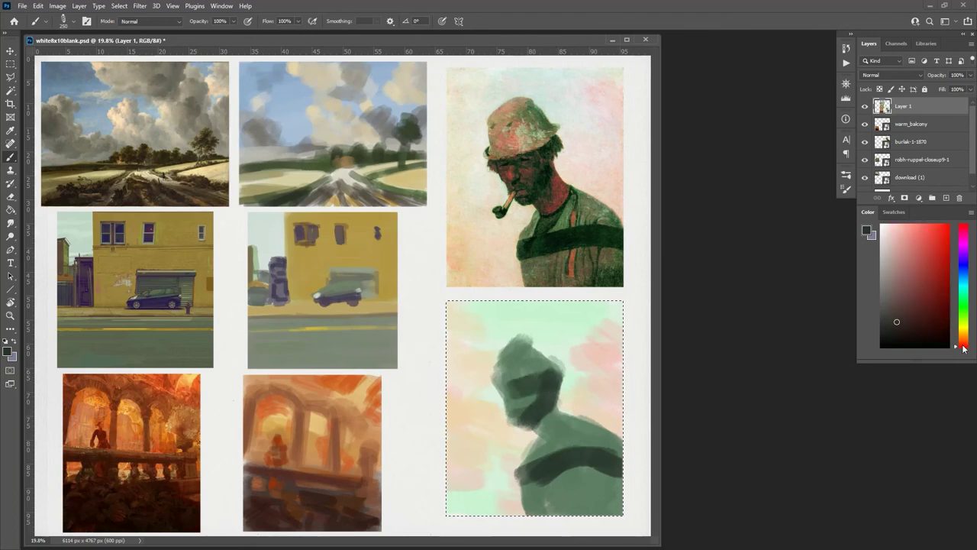
left_click(905, 315)
left_click_drag(523, 394, 557, 387)
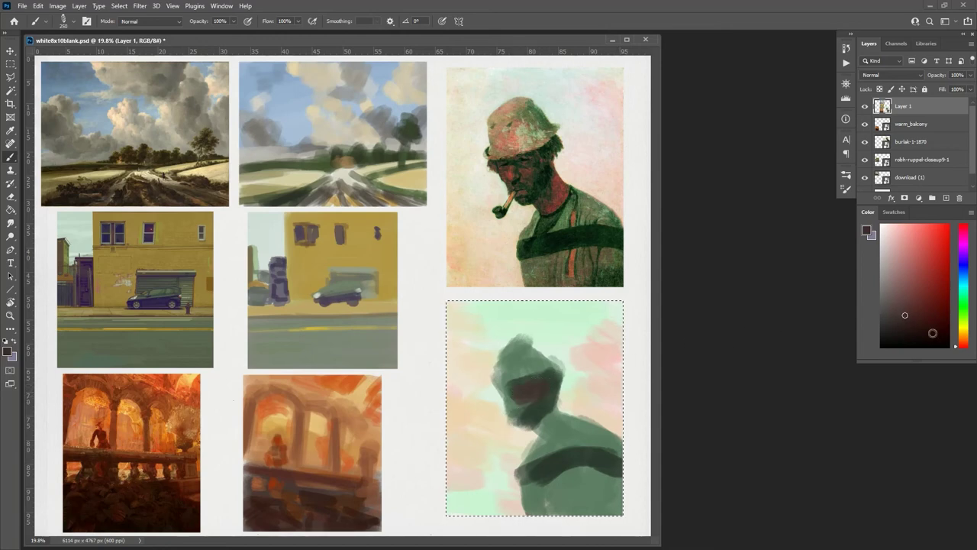
Mix a deep saturated red for the man's neck and a darker red for his lower face.
left_click(924, 291)
left_click_drag(924, 290, 935, 288)
left_click_drag(549, 417, 561, 426)
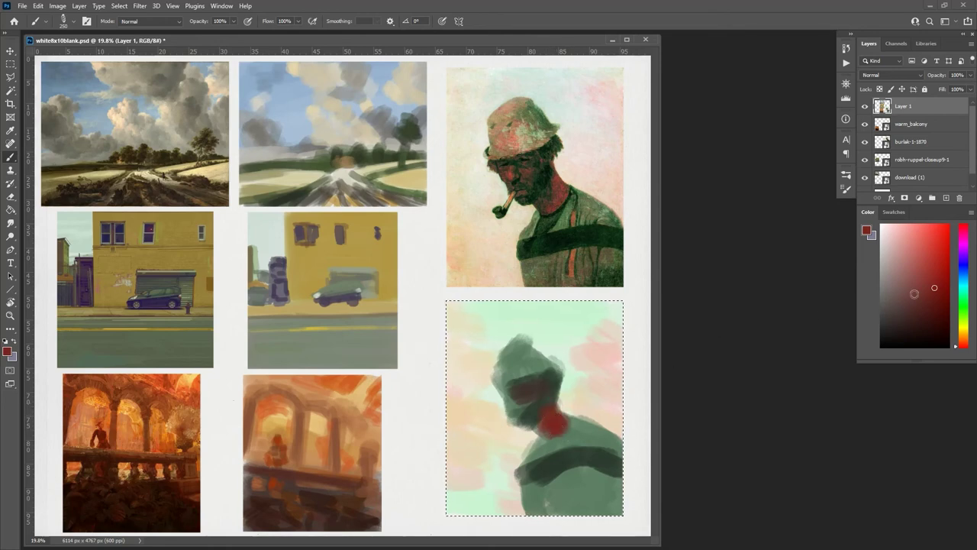
left_click_drag(917, 294, 937, 304)
left_click_drag(548, 417, 528, 399)
Mix dusty pink, pale gray-green and mid green, and place them as patches across the man's hat.
left_click(906, 257)
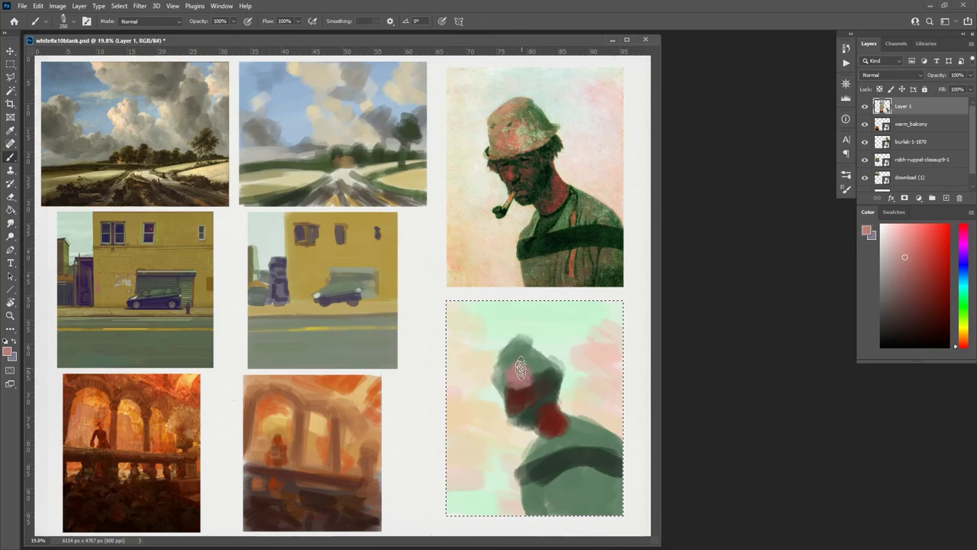
left_click(549, 334, "alt")
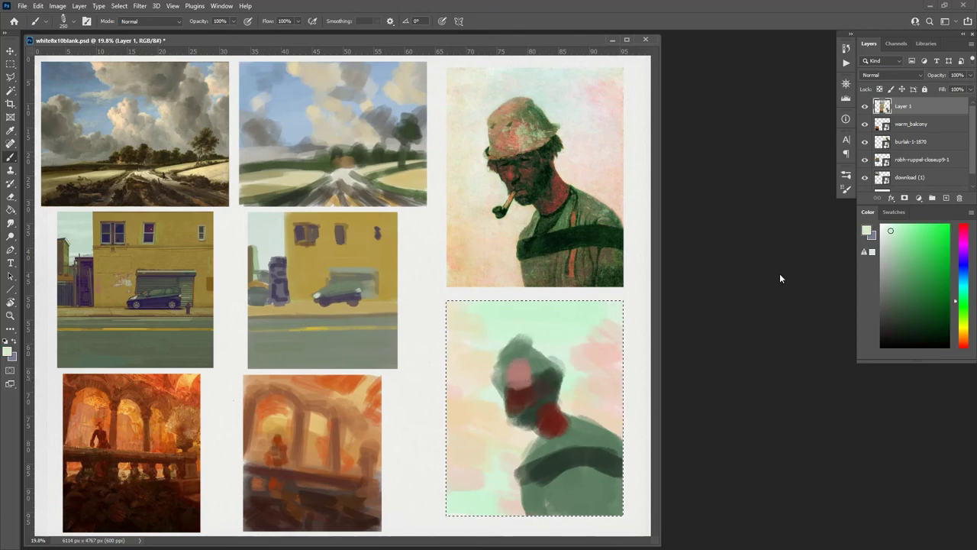
left_click(892, 243)
left_click_drag(530, 368, 538, 362)
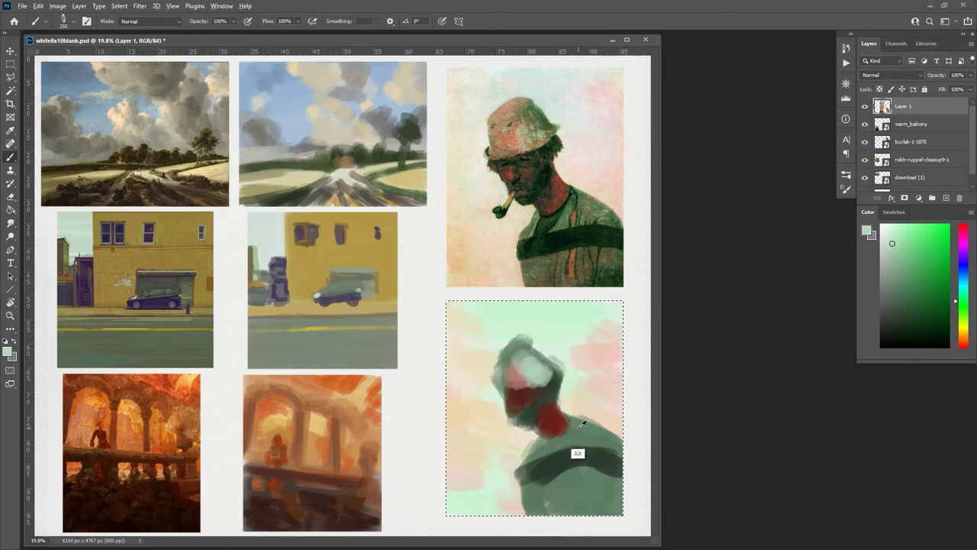
left_click_drag(898, 245, 919, 293)
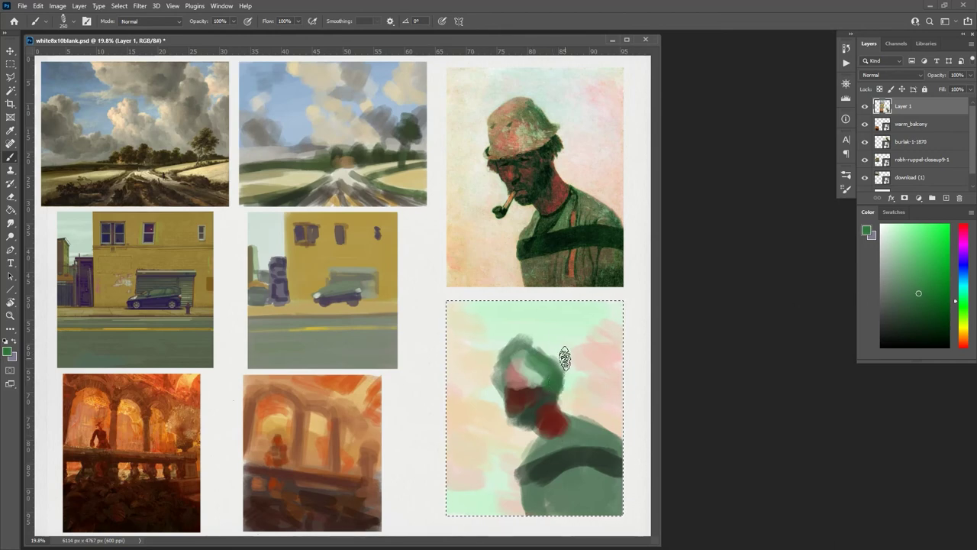
Blend sampled pink and pale green tones into the hat's front and mix a pale beige to widen its crown and brim.
key("alt")
left_click(521, 368, "alt")
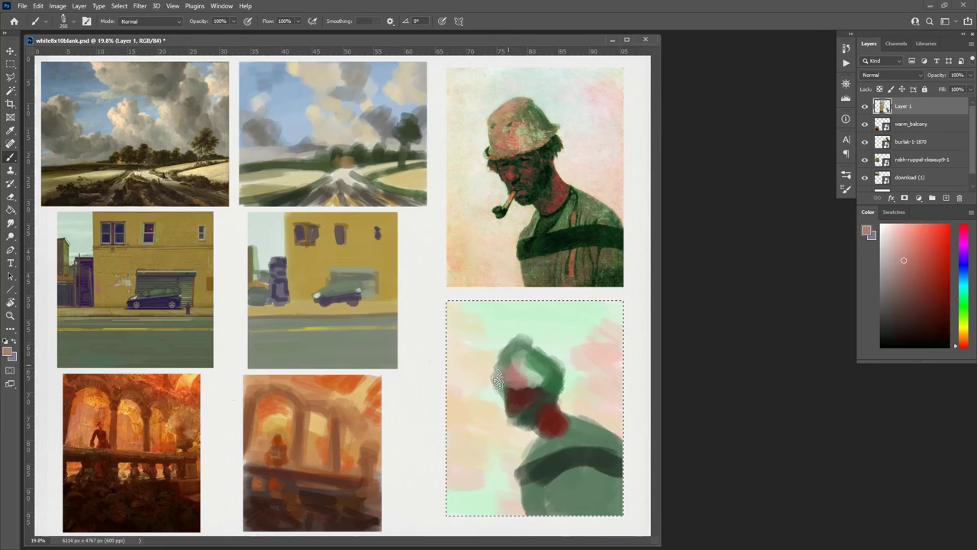
left_click(520, 373, "alt")
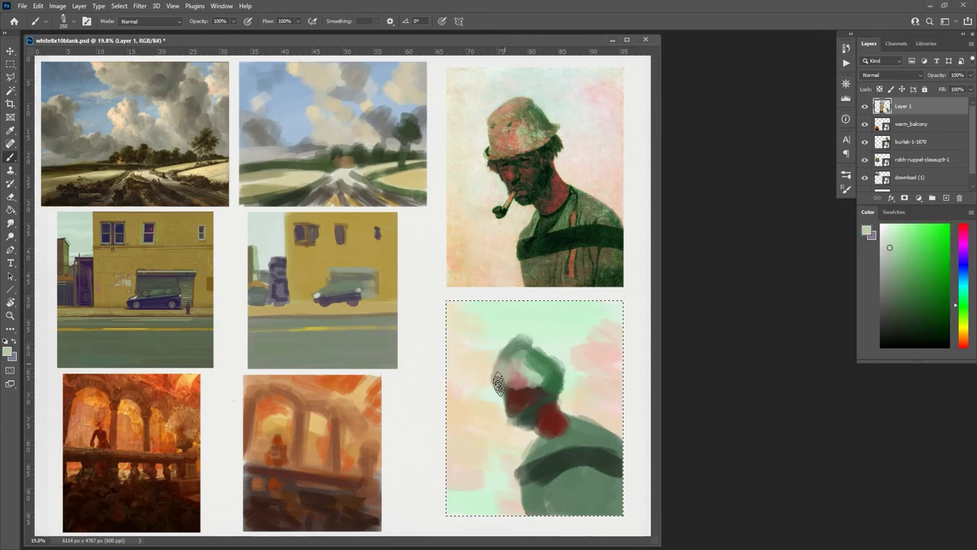
left_click(522, 376, "alt")
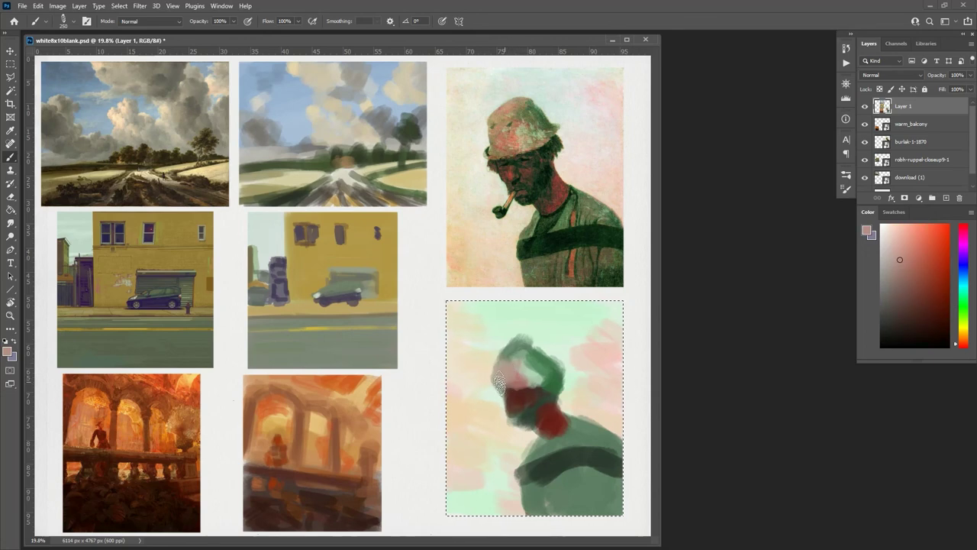
left_click_drag(527, 382, 502, 382)
left_click(472, 378, "alt")
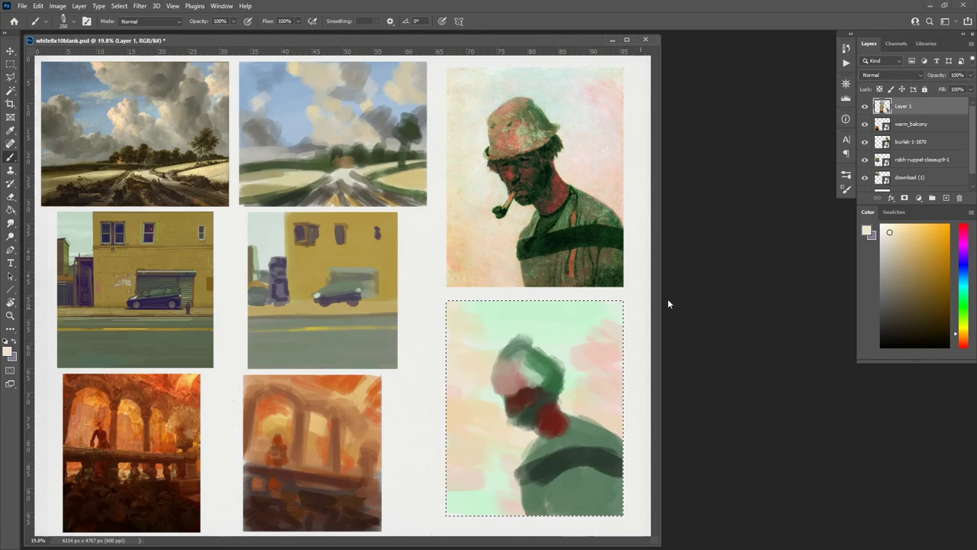
left_click(895, 247)
mouse_move(504, 371)
left_mouse_down()
mouse_move(527, 345)
mouse_move(499, 359)
mouse_move(500, 391)
mouse_move(549, 387)
mouse_move(492, 394)
mouse_move(543, 388)
left_mouse_up()
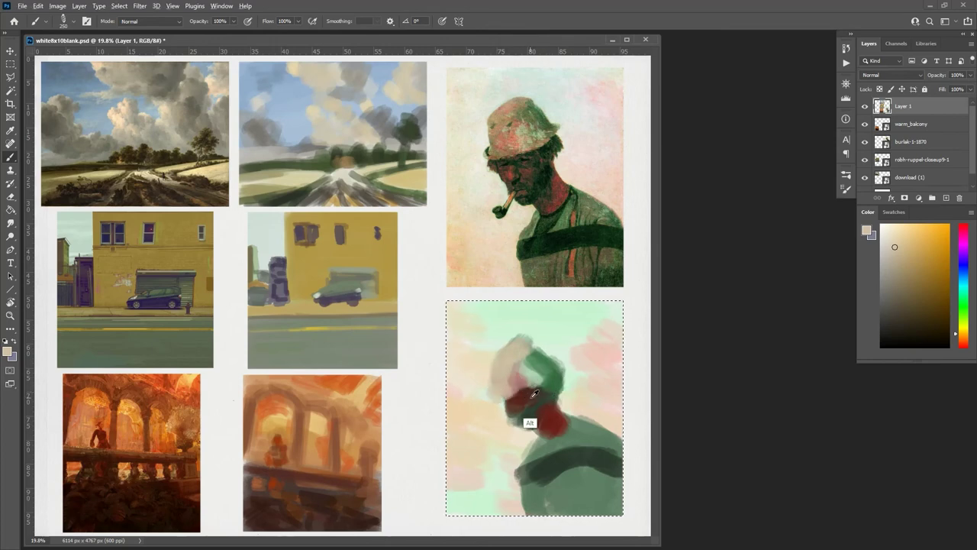
Reduce the brush size and paint salmon-red accents on the cheek, neck and the vertical stripe down the shirt.
left_click(520, 402, "alt")
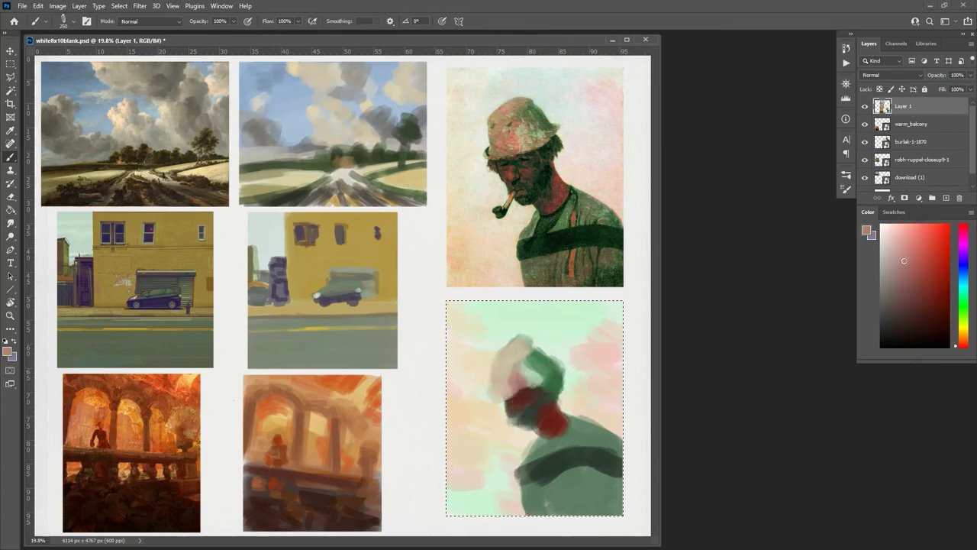
mouse_move(906, 261)
left_mouse_down()
mouse_move(910, 252)
mouse_move(911, 268)
mouse_move(922, 257)
left_mouse_up()
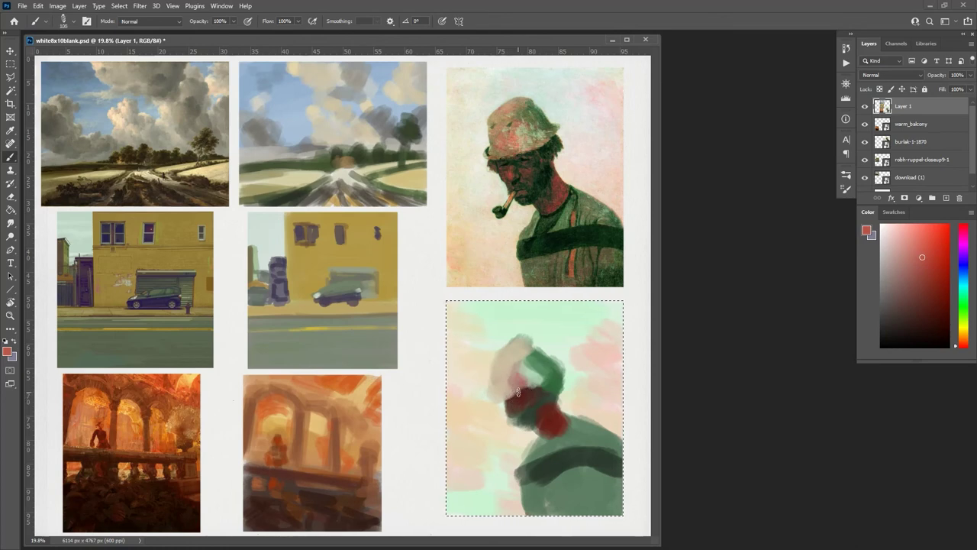
key("bracketleft")
left_click(912, 261)
left_click(958, 344)
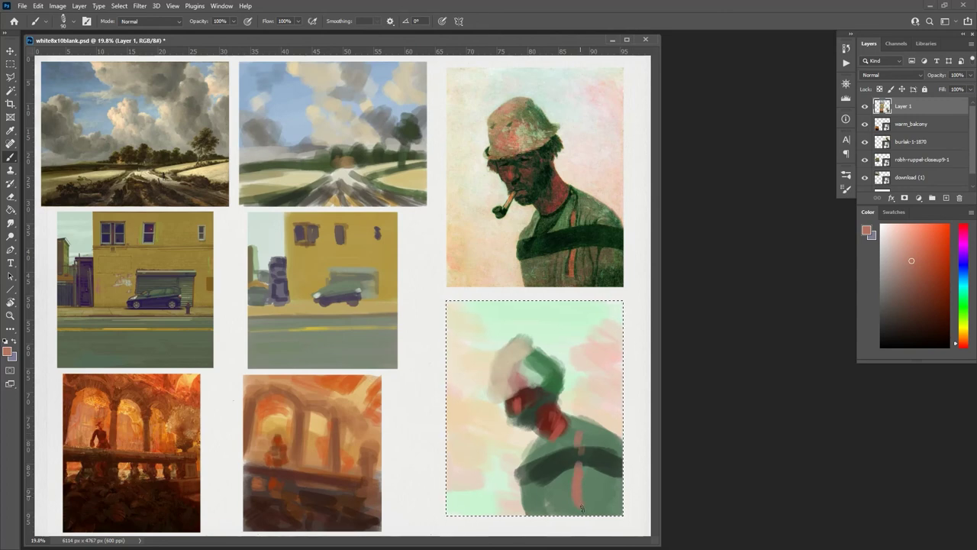
Work a muted reddish brown into the shirt and layer a mixed yellowish green over the shoulder and chest.
left_click(591, 460, "alt")
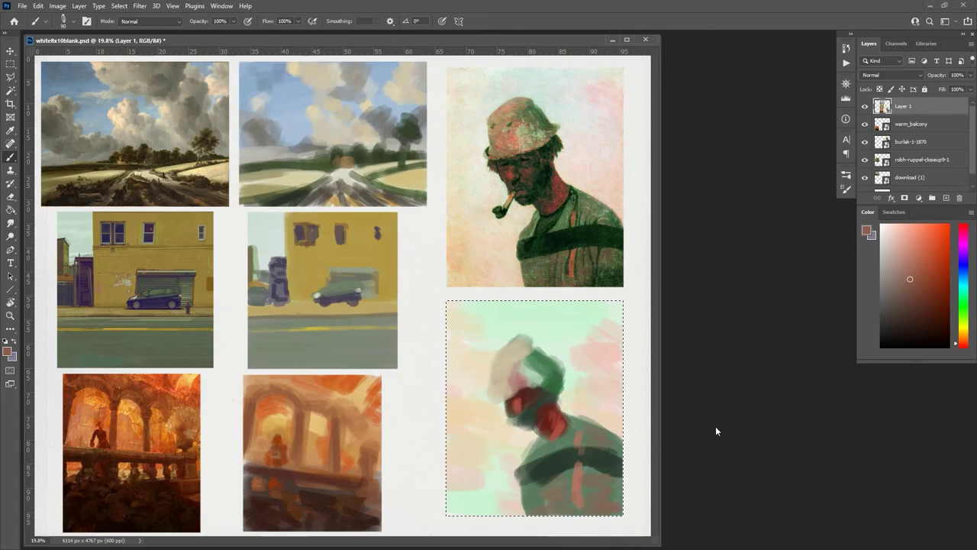
left_click_drag(959, 338, 959, 315)
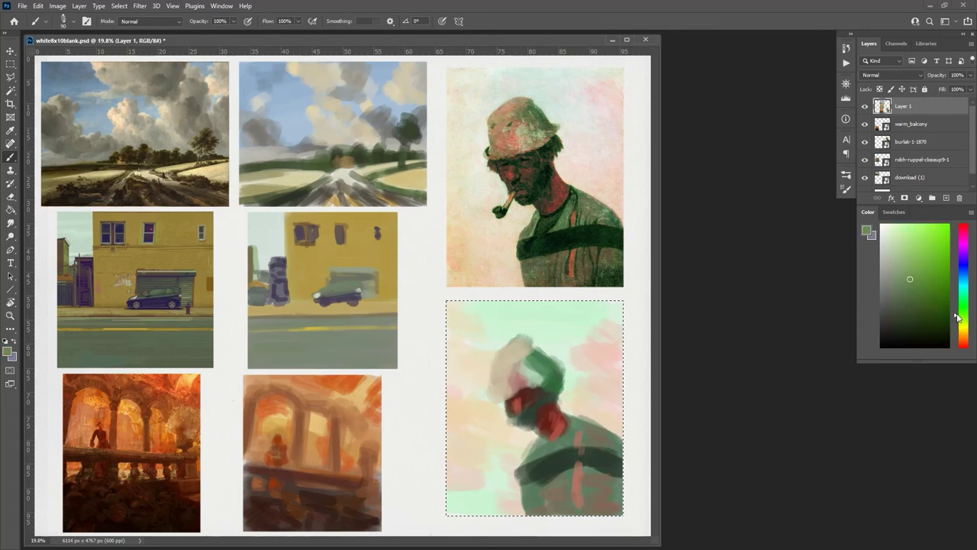
left_click(909, 281)
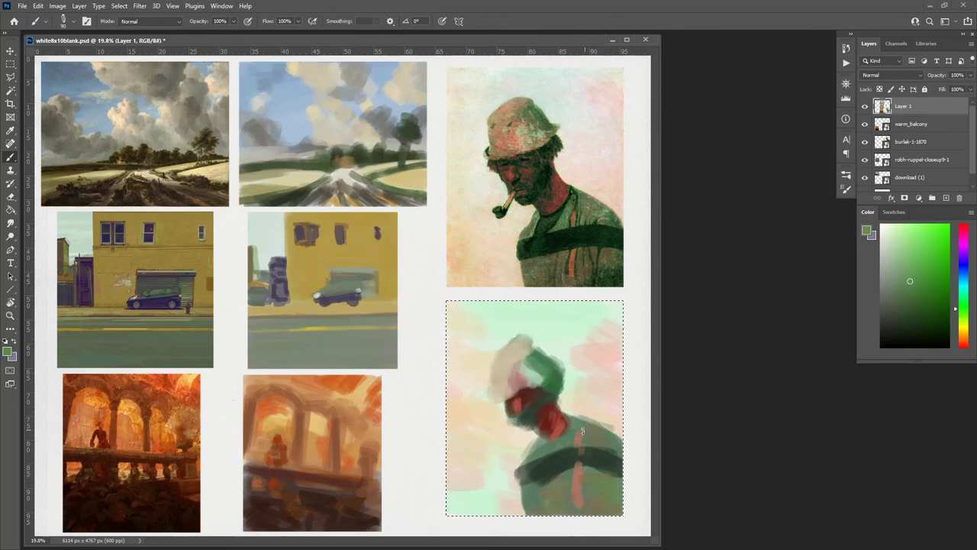
Deepen the collar shadow with sampled dark green and shape the face, beard and hair with dark red-browns.
left_click(550, 463, "alt")
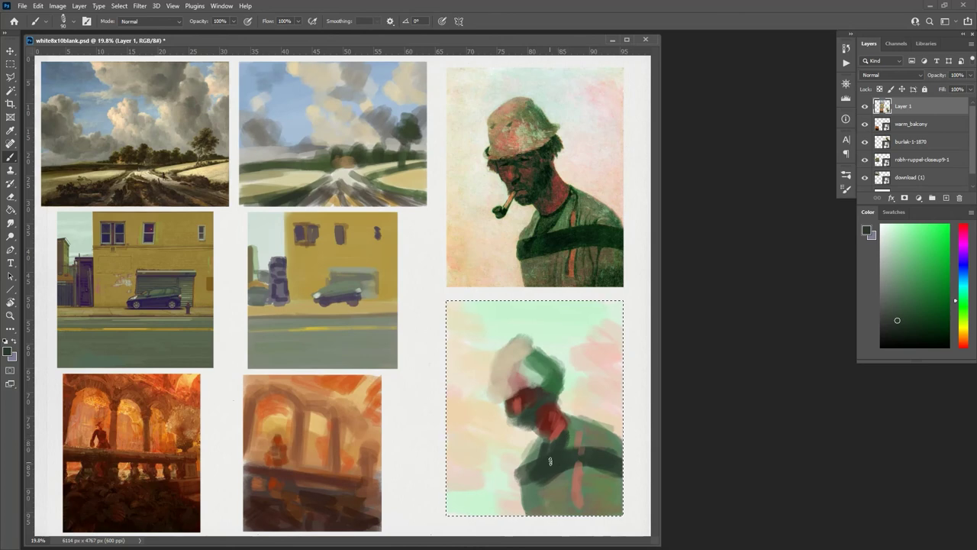
left_click(532, 401, "alt")
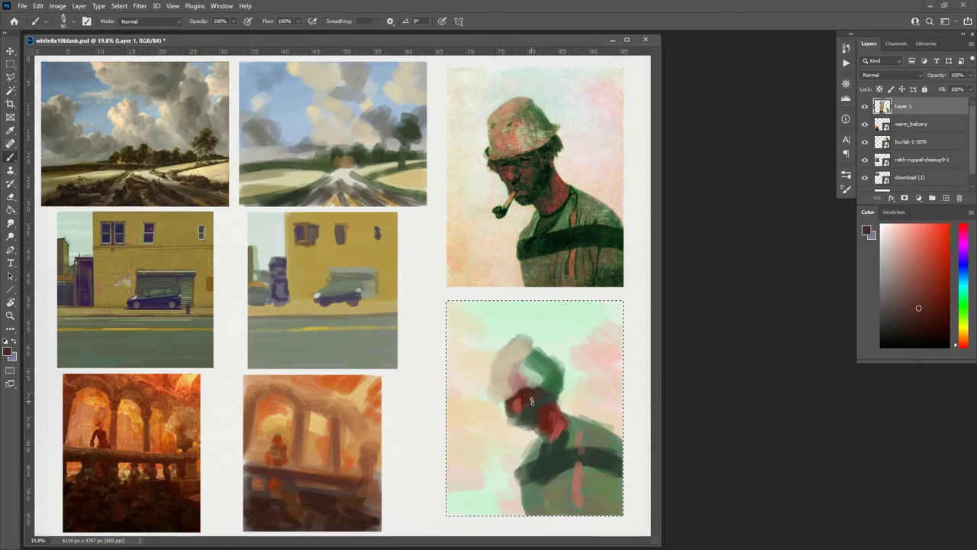
left_click(540, 396, "alt")
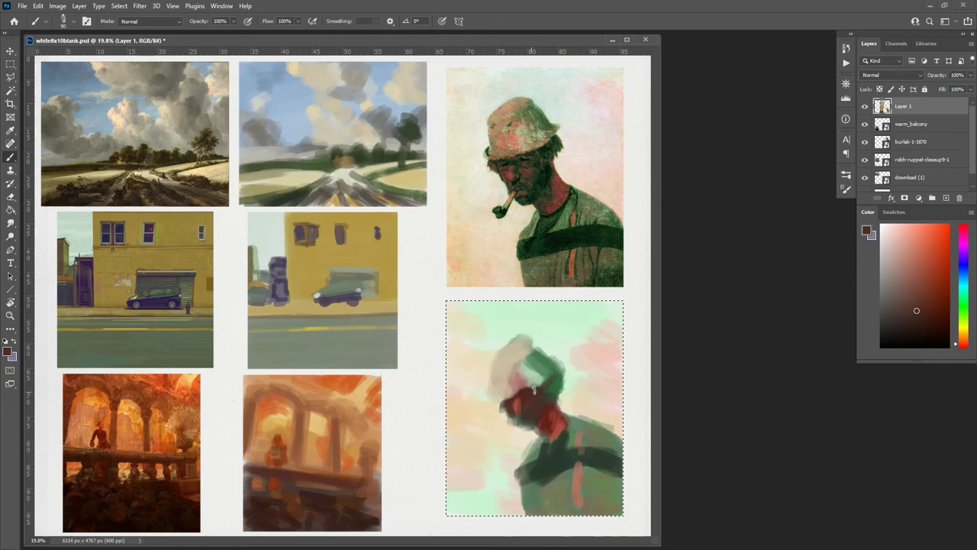
left_click(557, 374, "alt")
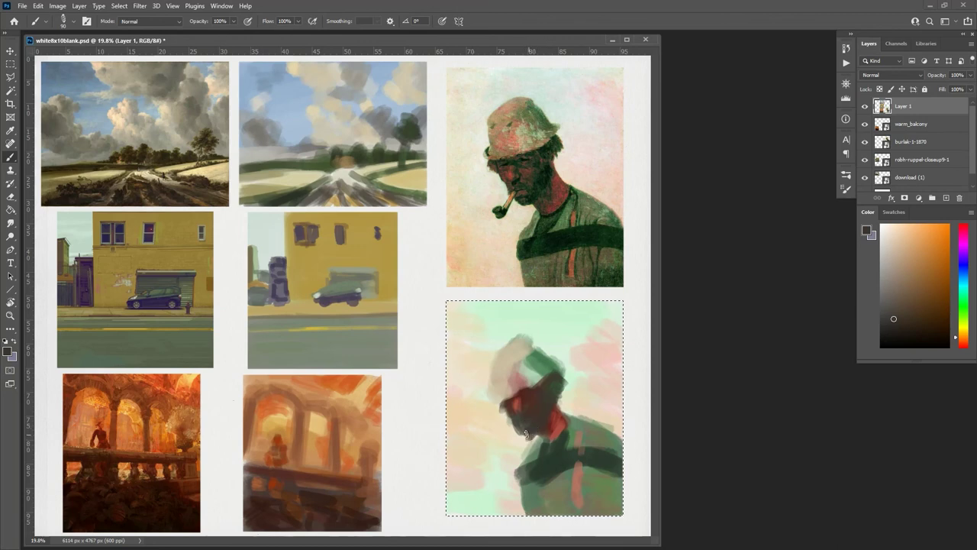
Mix a near-black warm brown for the eye and beard shadows and refine the face and neck with sampled reds.
left_click(894, 330)
left_click(958, 343)
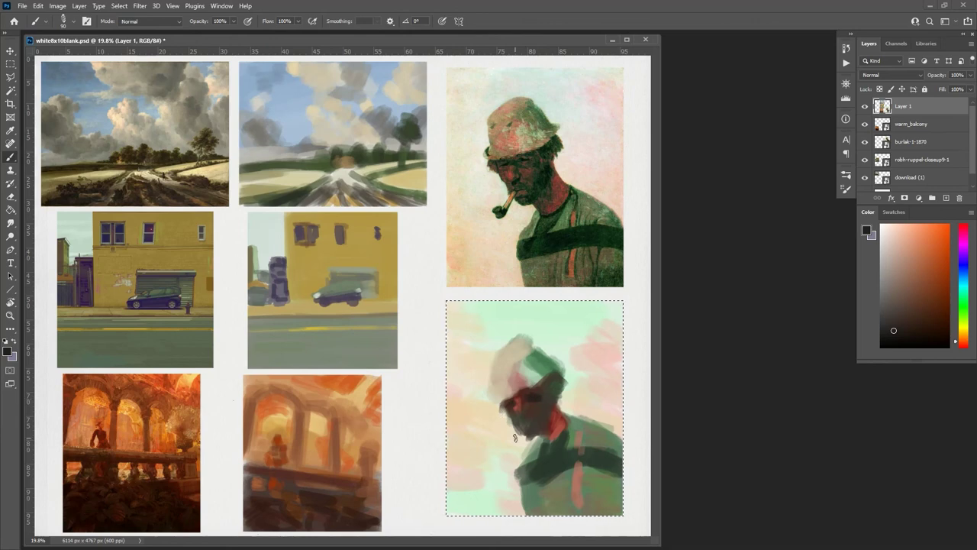
left_click(526, 396, "alt")
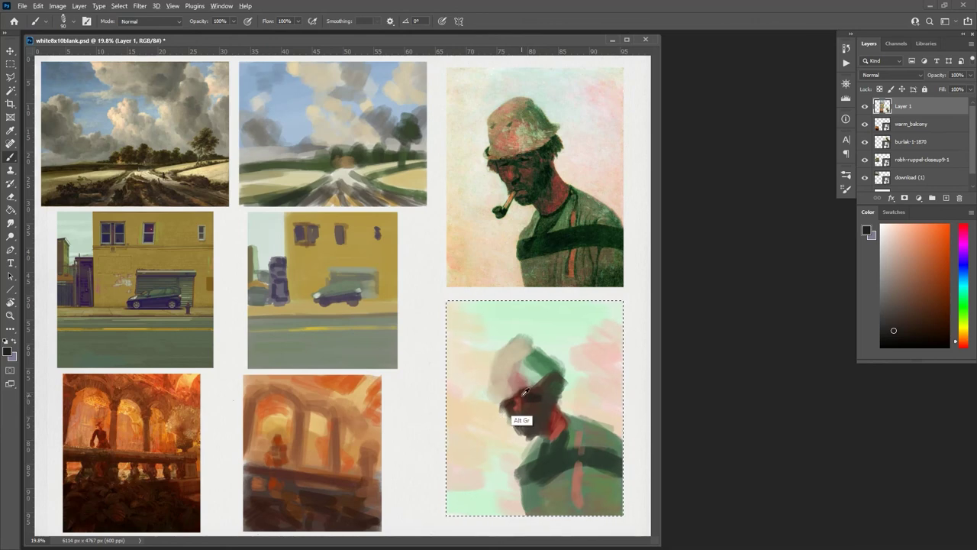
left_click(524, 410, "alt")
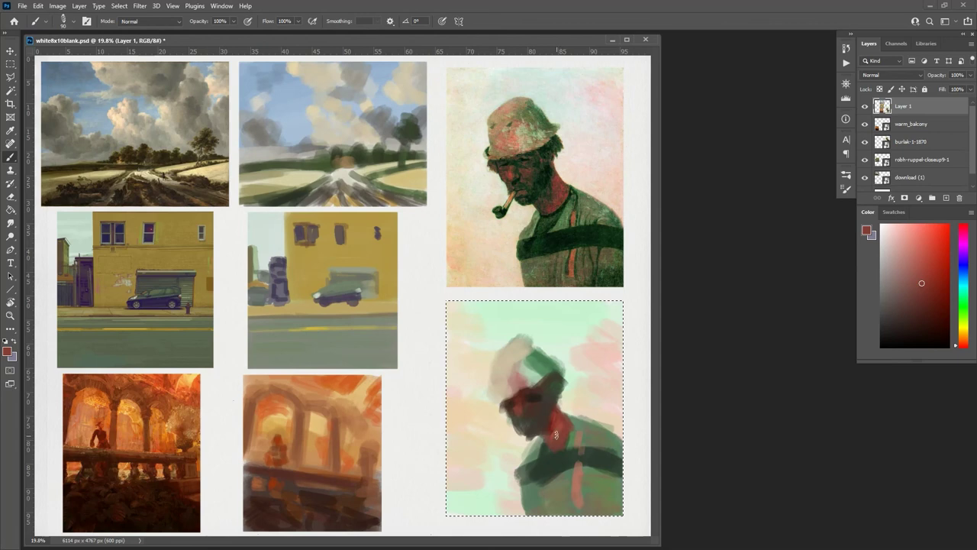
left_click(550, 431, "alt")
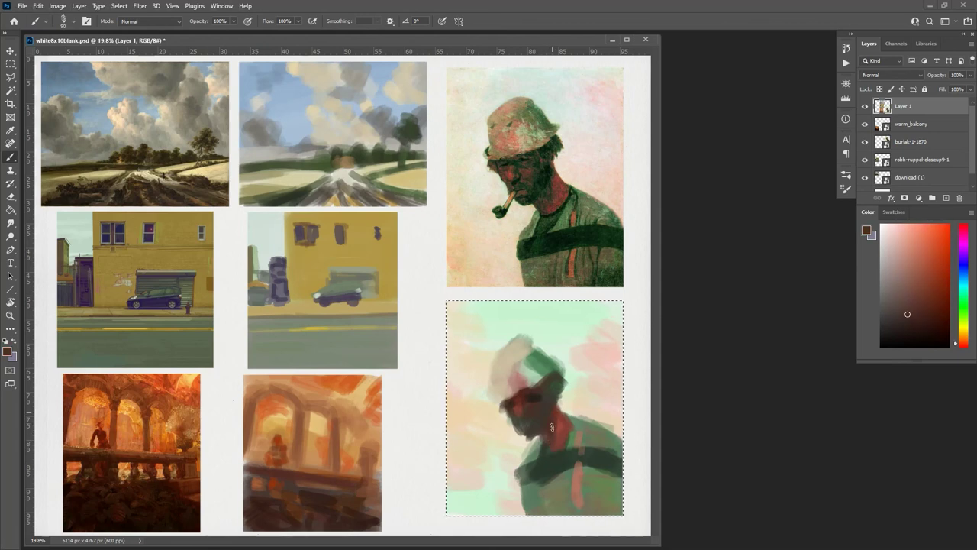
Refine the hat's crown and brim with sampled greens, dusty pink and pale beige, adding a green edge at the brim's front.
left_click(543, 373, "alt")
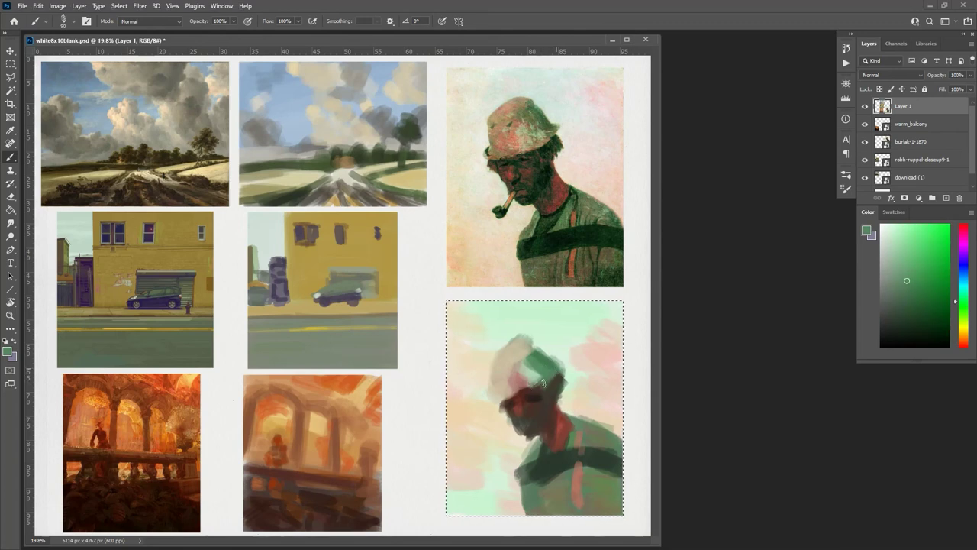
left_click(537, 373, "alt")
left_click(522, 397, "alt")
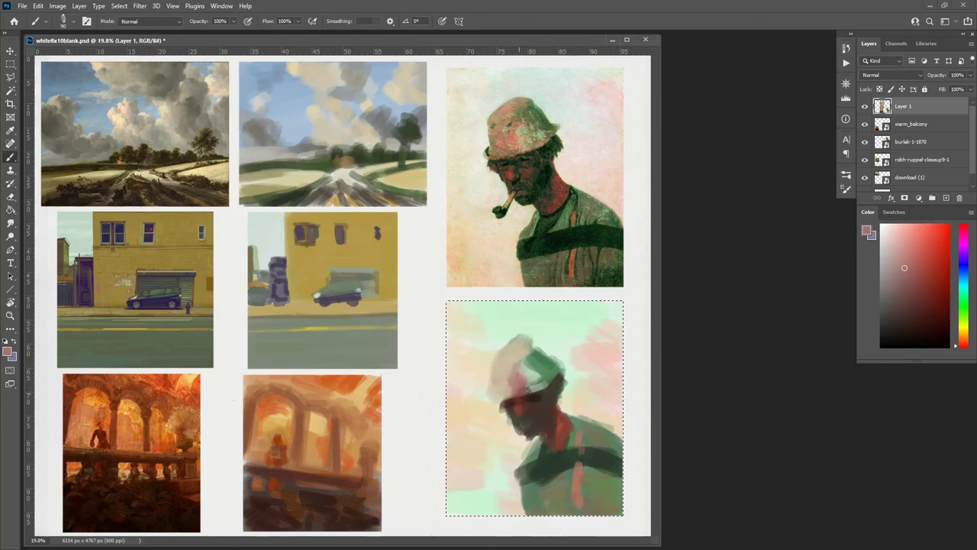
left_click(495, 396, "alt")
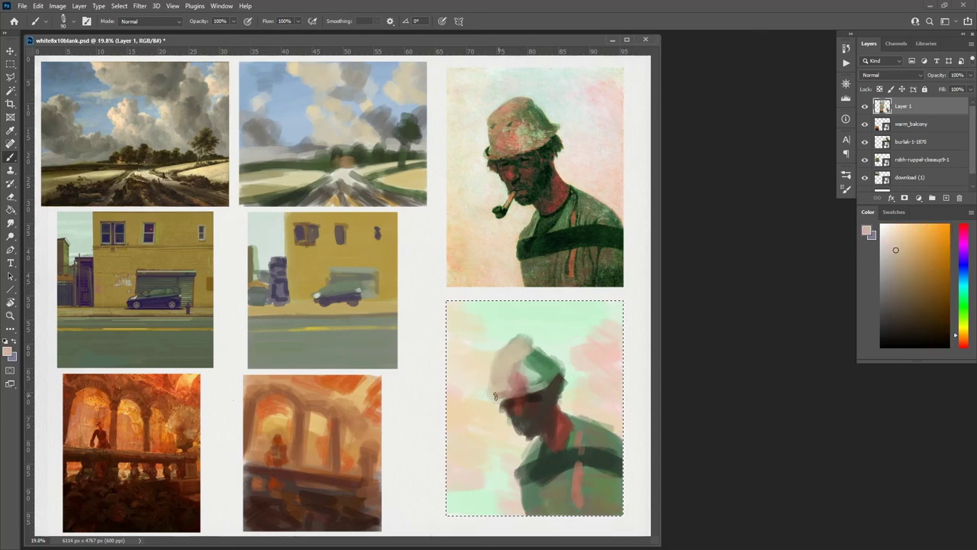
left_click(535, 377, "alt")
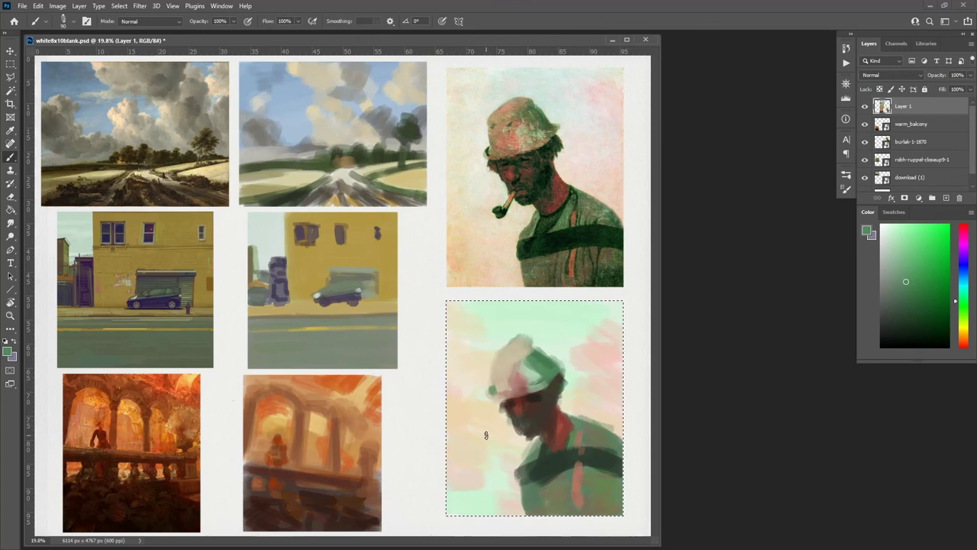
Mix a near-black green and darken the curved strap across the man's chest and shoulder.
left_click(562, 456, "alt")
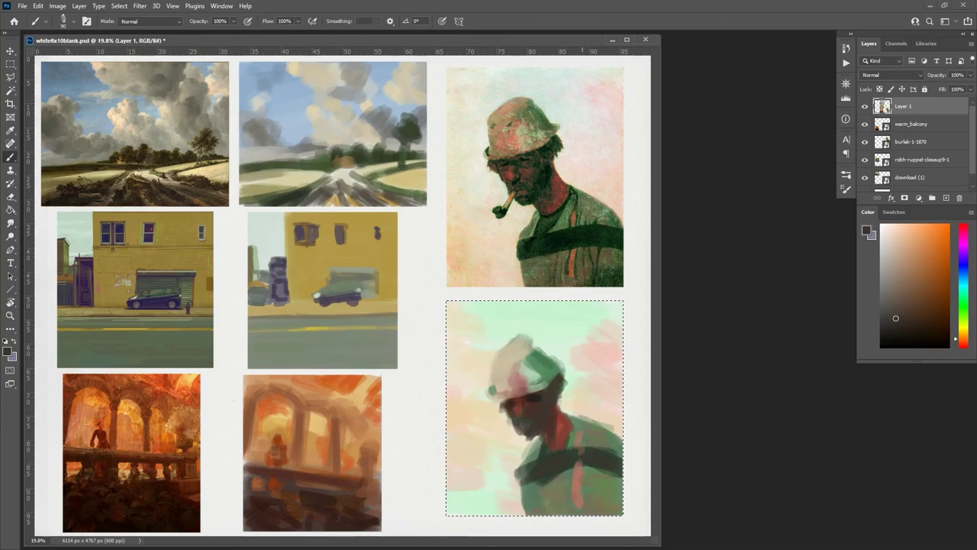
left_click(559, 382, "alt")
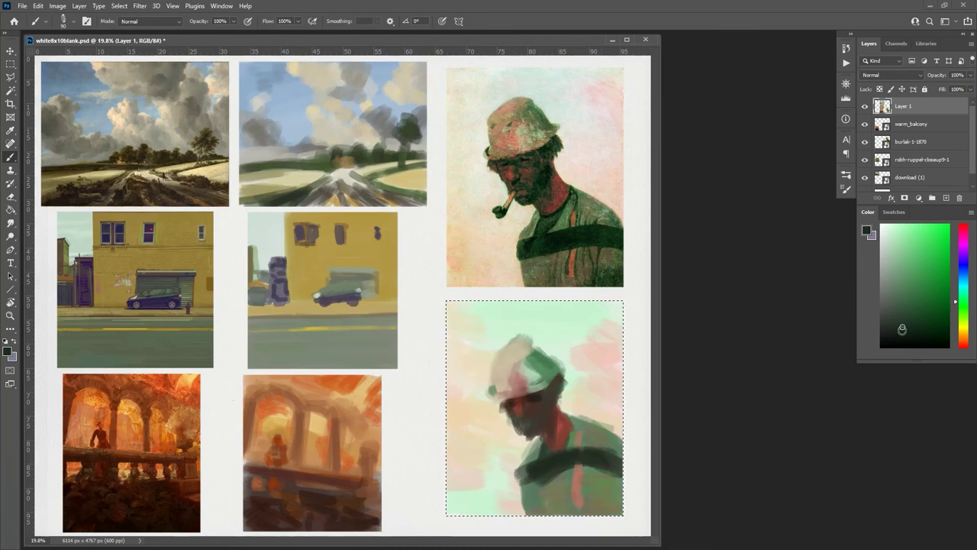
left_click_drag(902, 328, 916, 331)
mouse_move(527, 473)
left_mouse_down()
mouse_move(601, 452)
mouse_move(611, 462)
mouse_move(578, 462)
mouse_move(621, 462)
left_mouse_up()
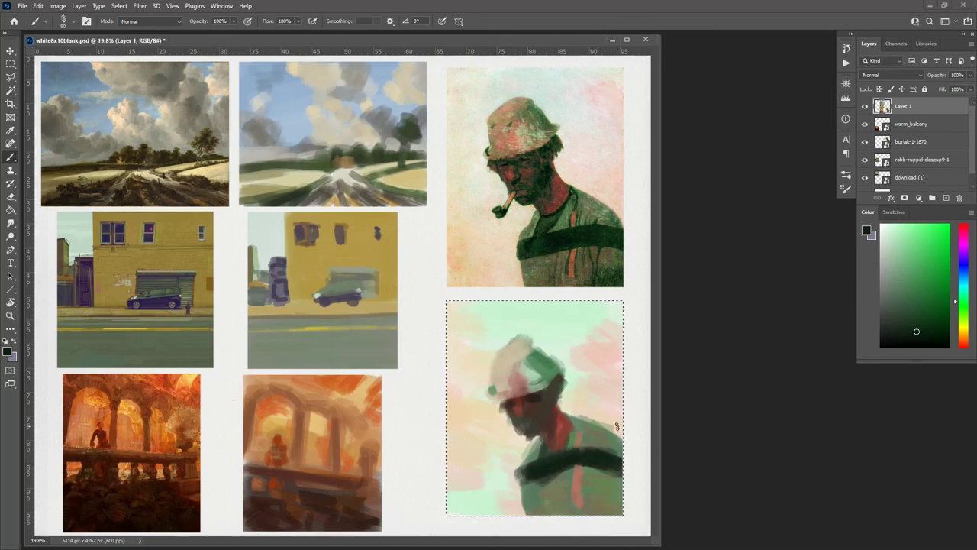
key("ctrl+minus")
key("ctrl+minus")
key("ctrl+minus")
key("ctrl+minus")
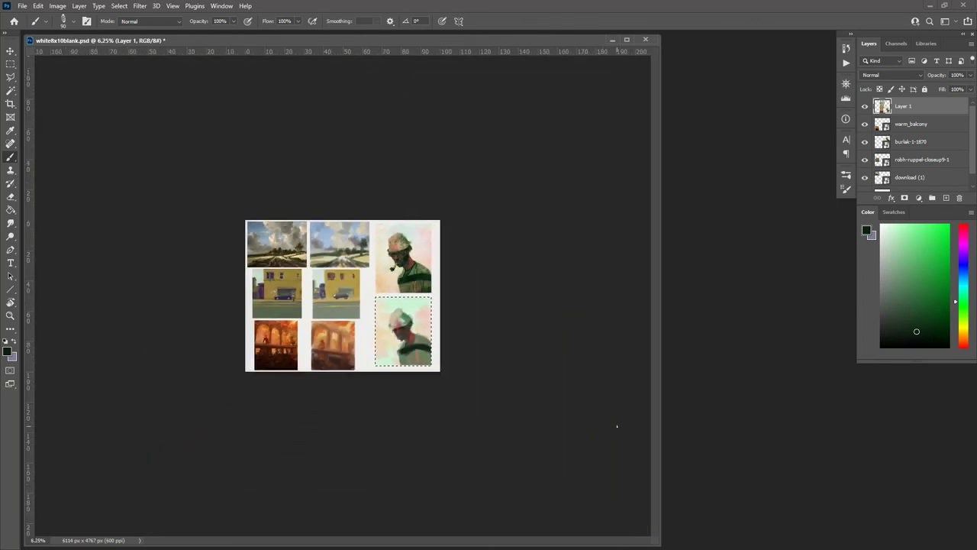
Mix a near-white mint from the sampled background green and lighten the background above and around the man's hat in the portrait study.
key("ctrl+plus")
key("ctrl+plus")
key("ctrl+plus")
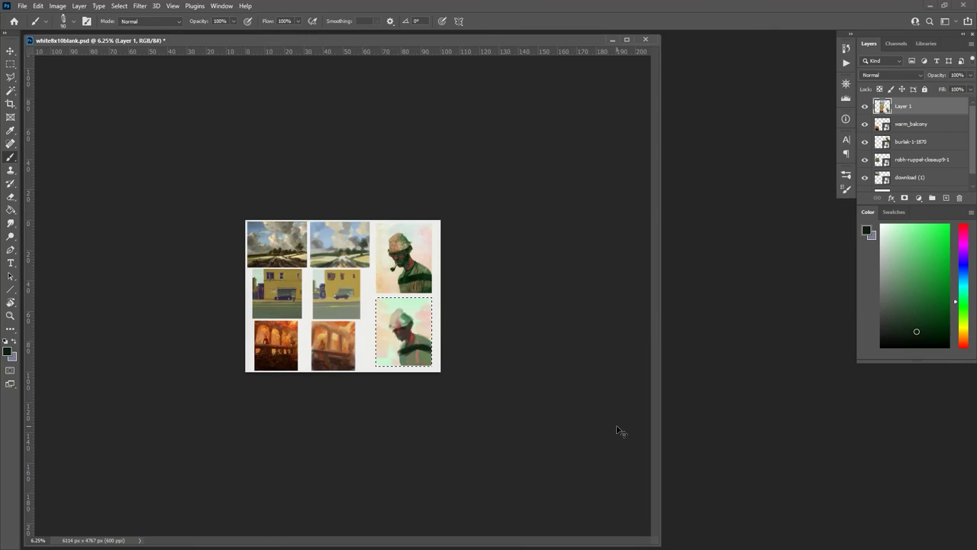
key("ctrl+plus")
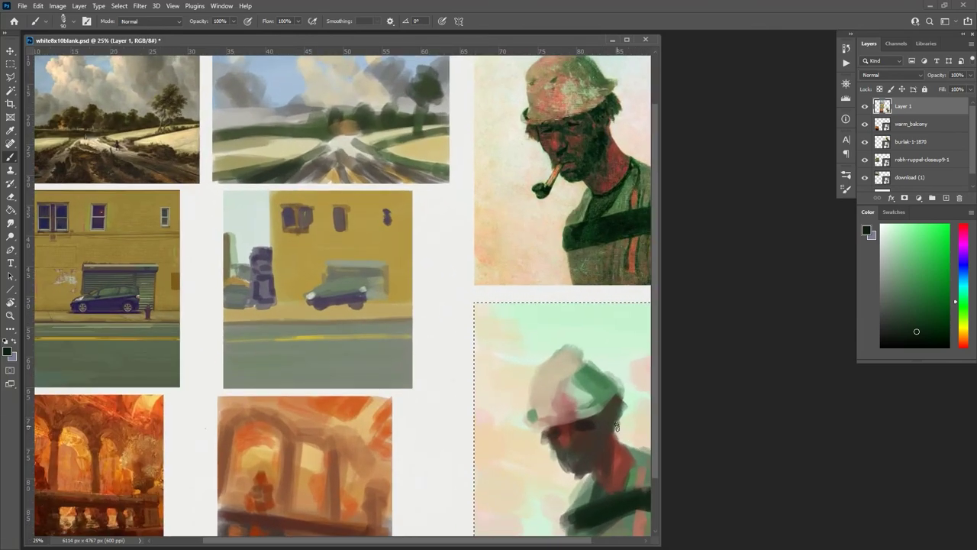
left_click_drag(546, 545, 598, 545)
scroll(654, 446, "down", 2)
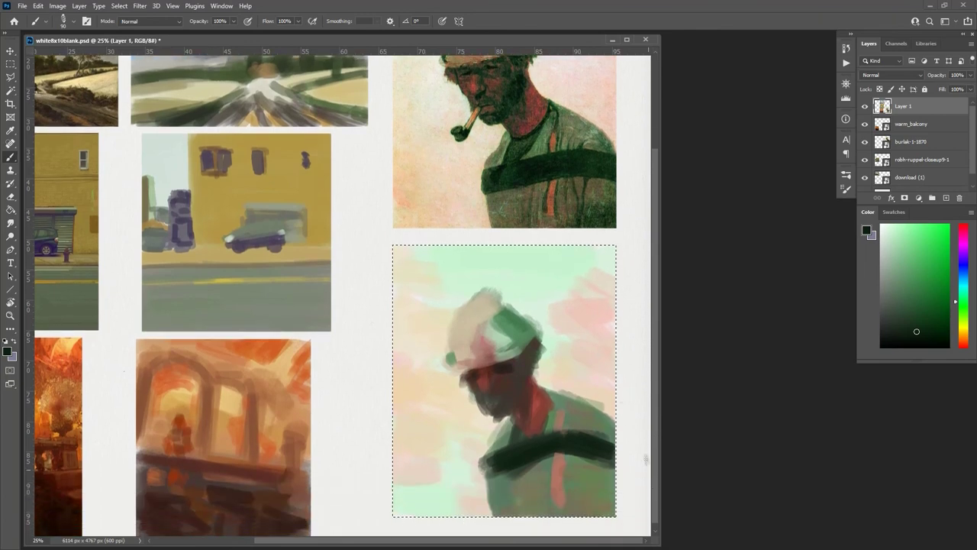
left_click(528, 263, "alt")
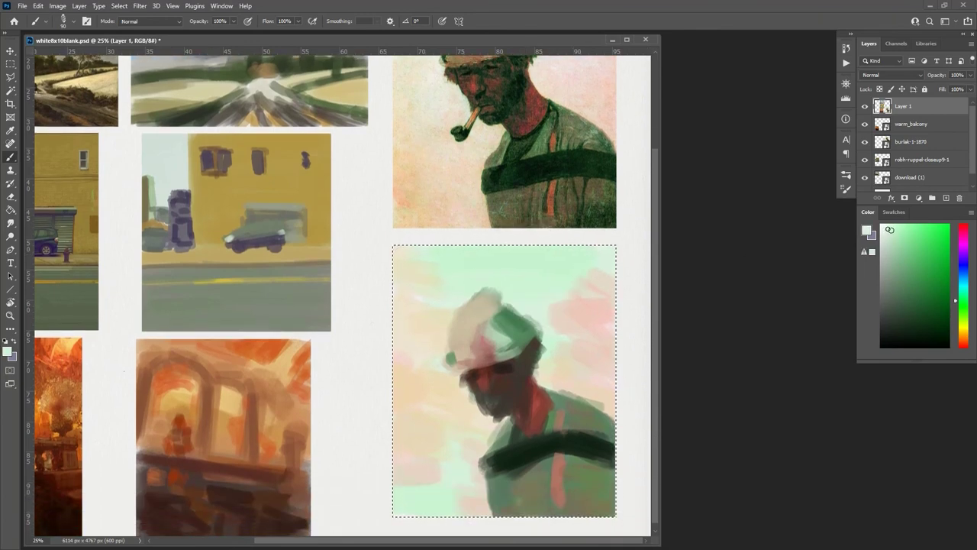
left_click(886, 227)
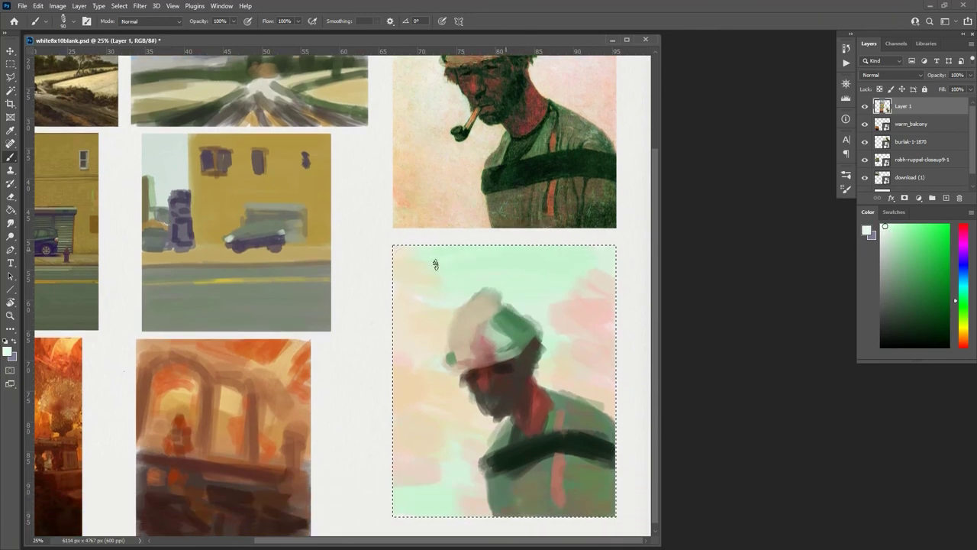
mouse_move(463, 264)
left_mouse_down()
mouse_move(526, 267)
mouse_move(526, 293)
left_mouse_up()
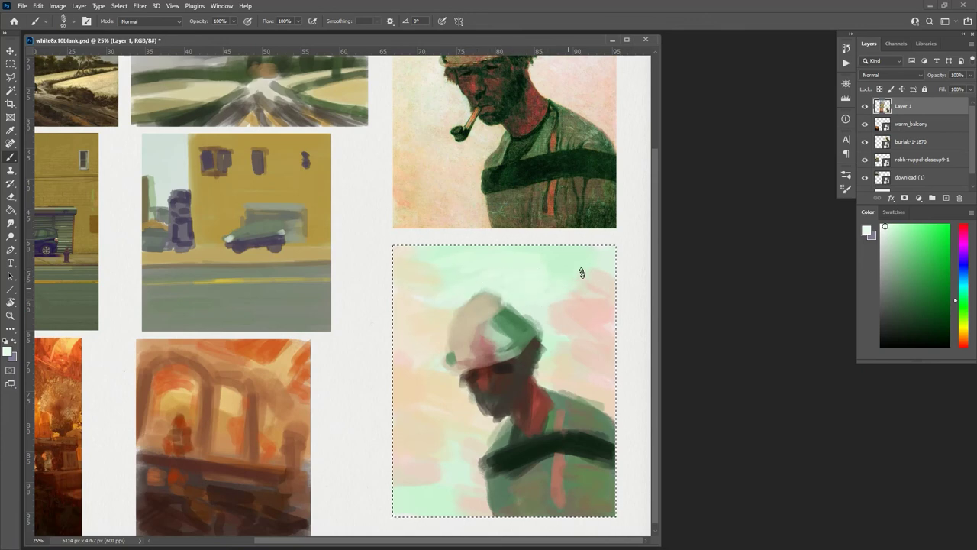
Enlarge the brush to 175 and soften the pink and peach background patches on both sides of the man with the pale mint.
left_click_drag(653, 247, 658, 170)
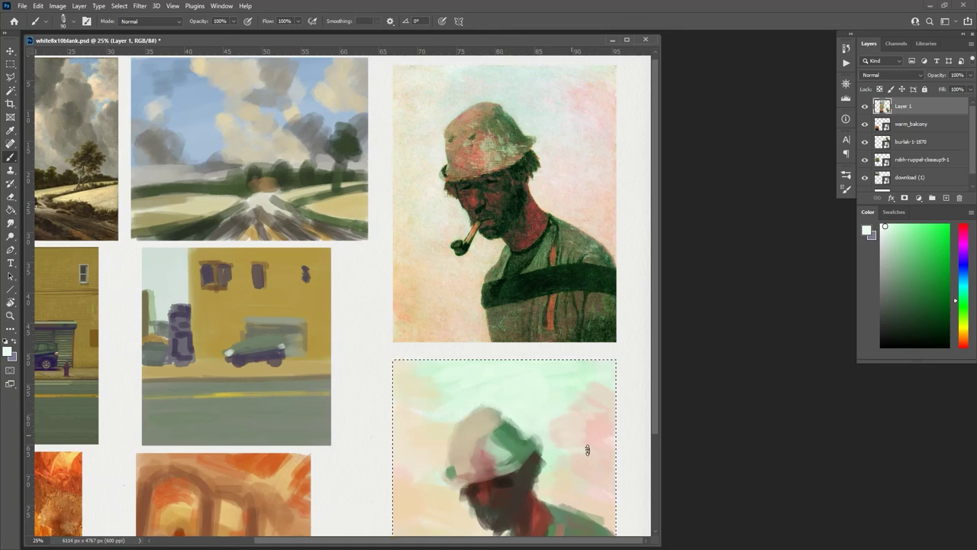
key("bracketright")
key("bracketright")
key("bracketright")
key("bracketright")
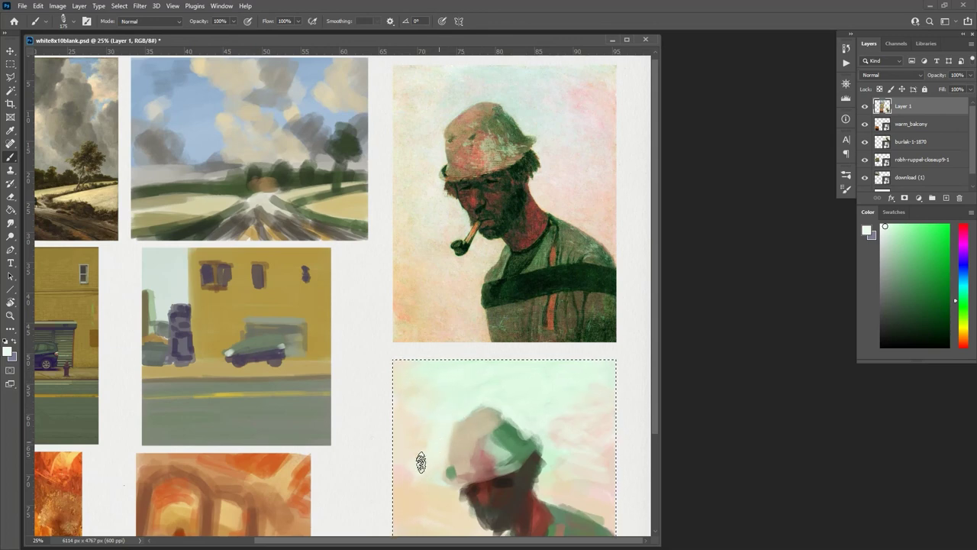
scroll(654, 363, "down", 1)
scroll(654, 368, "down", 3)
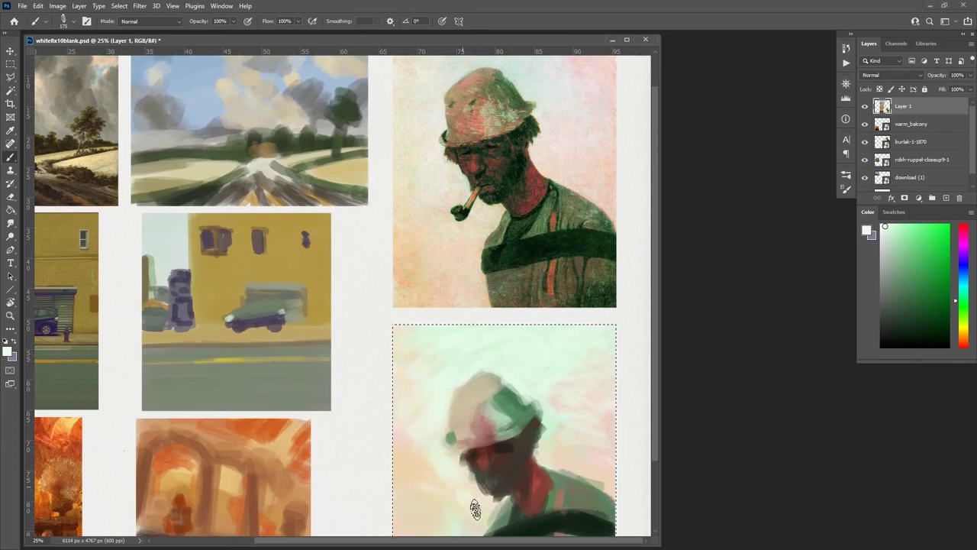
Rework the front of the hat's crown with sampled warm beige and dusty pink.
left_click(458, 432, "alt")
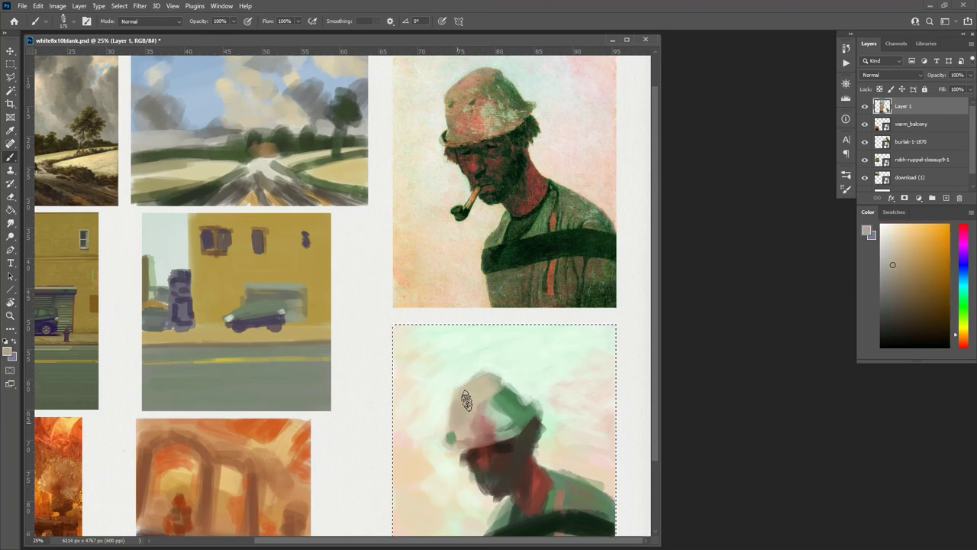
left_click(483, 449, "alt")
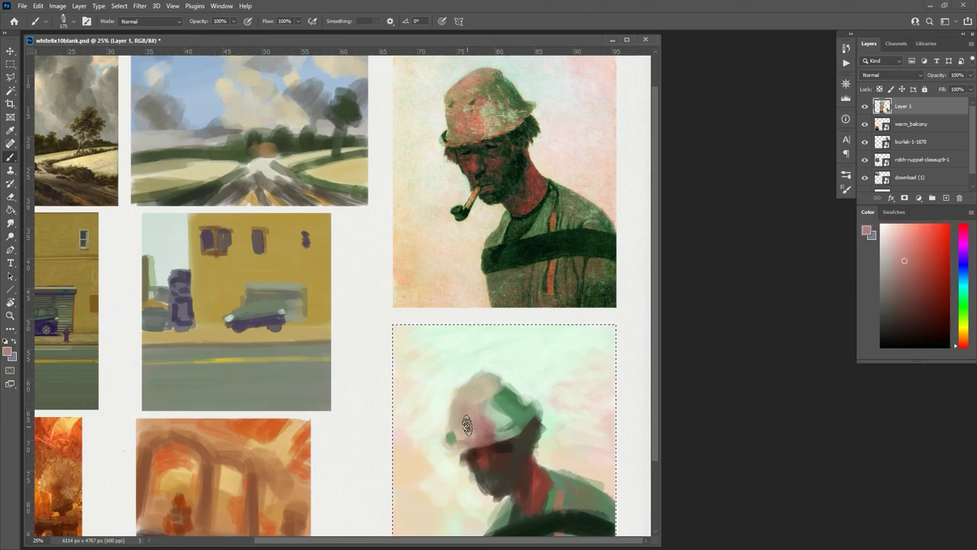
left_click(452, 394, "alt")
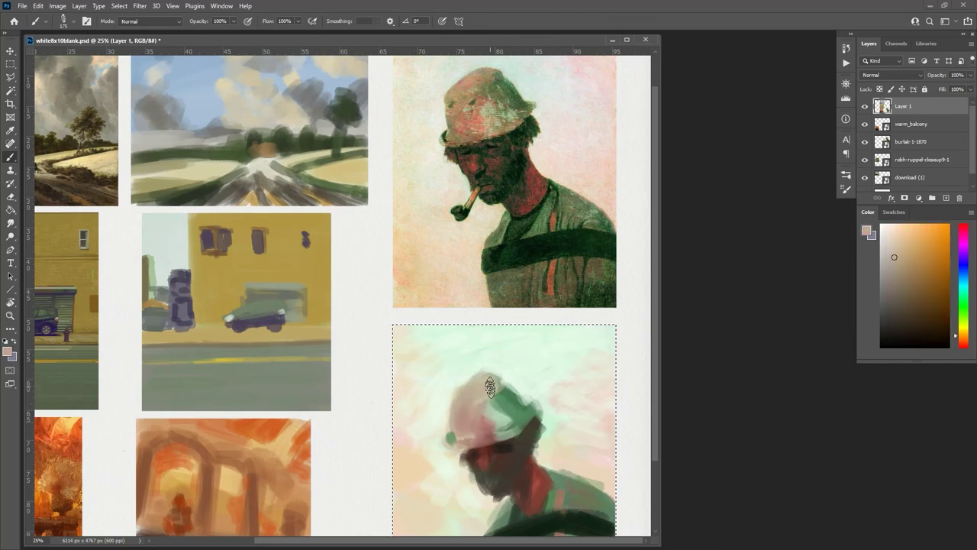
Blend the back of the hat's crown and brim with sampled pale grey-green, dark olive and mid green.
left_click(501, 402, "alt")
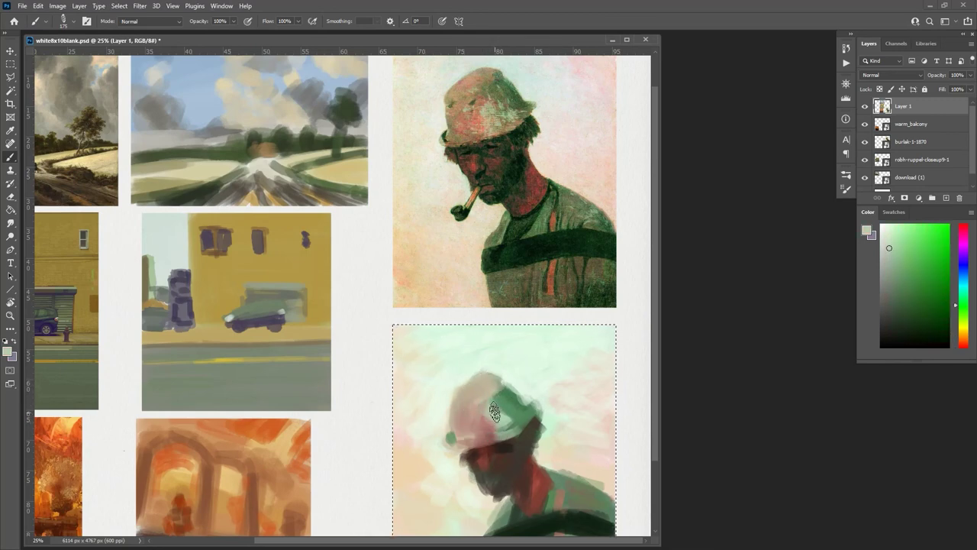
left_click_drag(505, 398, 515, 415)
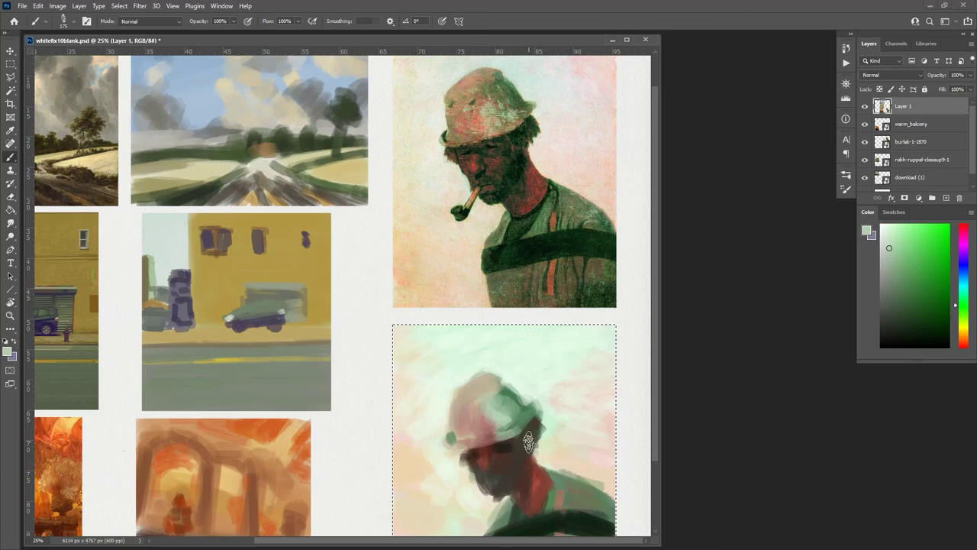
left_click(524, 427, "alt")
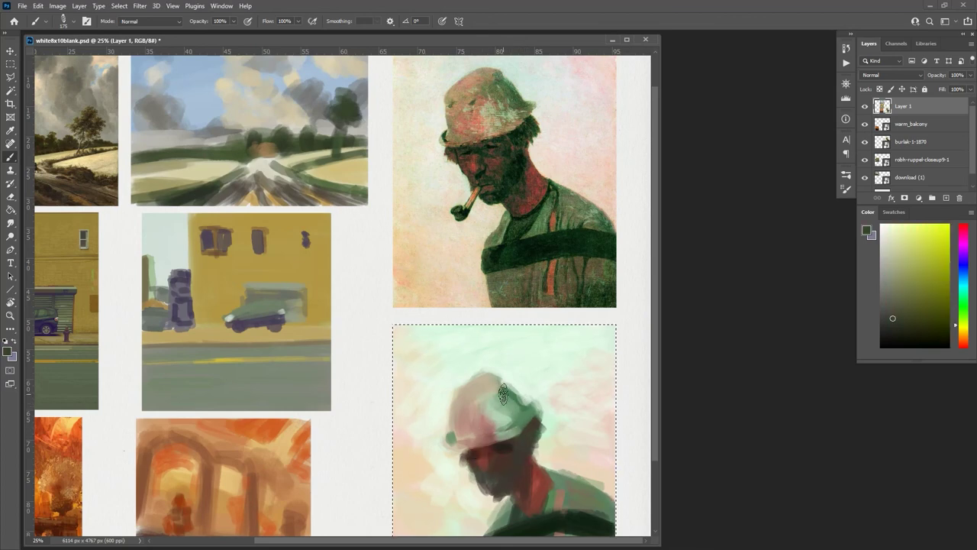
left_click(517, 410, "alt")
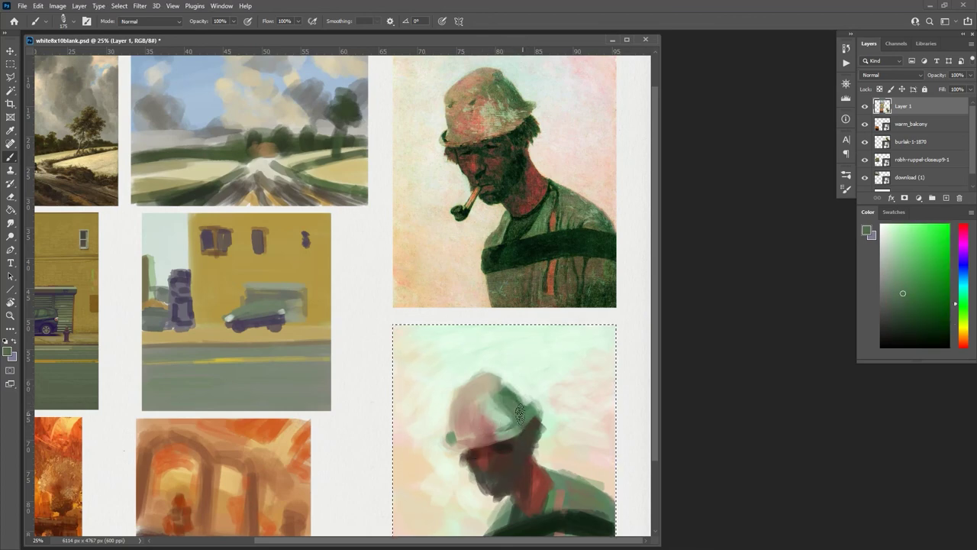
left_click_drag(507, 405, 484, 402)
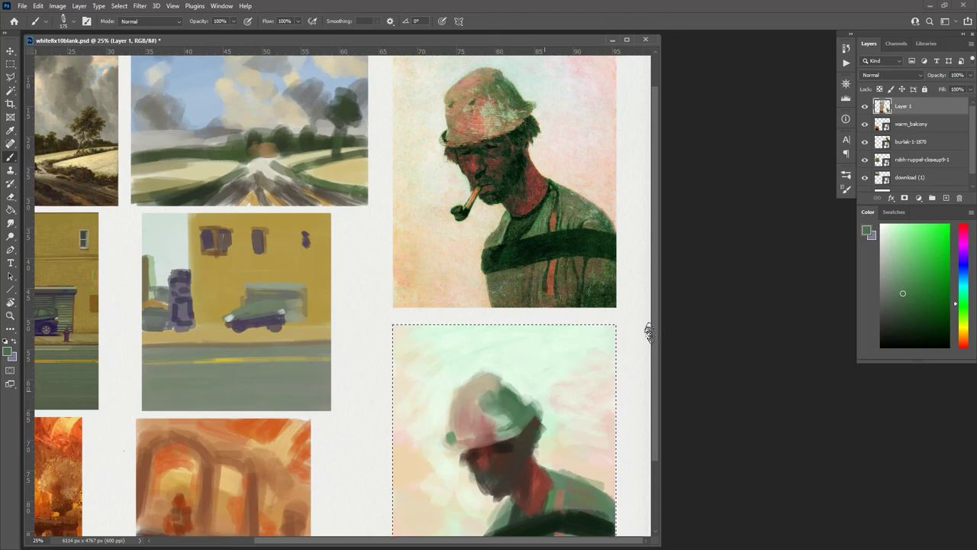
Paint the pipe with a smaller brush in sampled dark brown and recolor its stem and the shirt stripe with a mixed saturated orange.
mouse_move(653, 368)
left_mouse_down()
mouse_move(653, 452)
mouse_move(653, 428)
left_mouse_up()
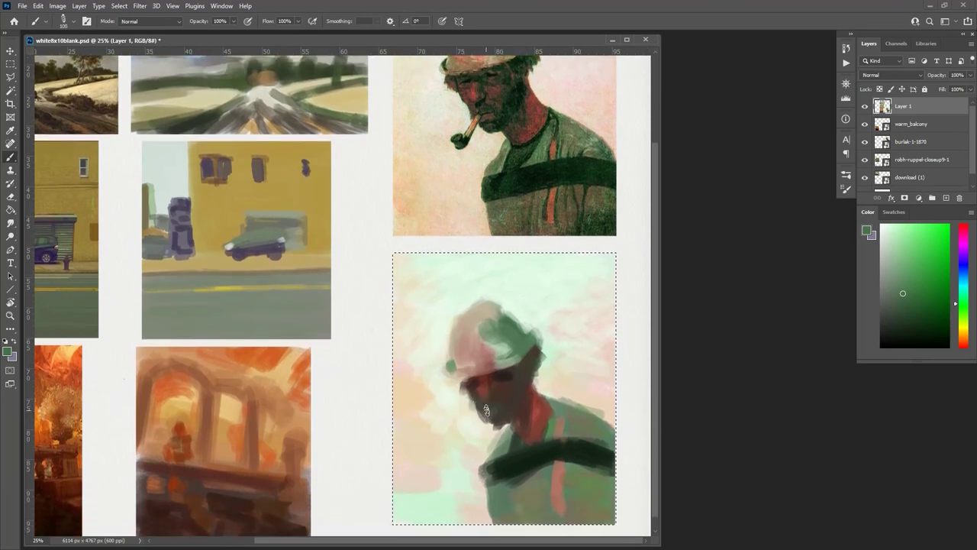
left_click(508, 397, "alt")
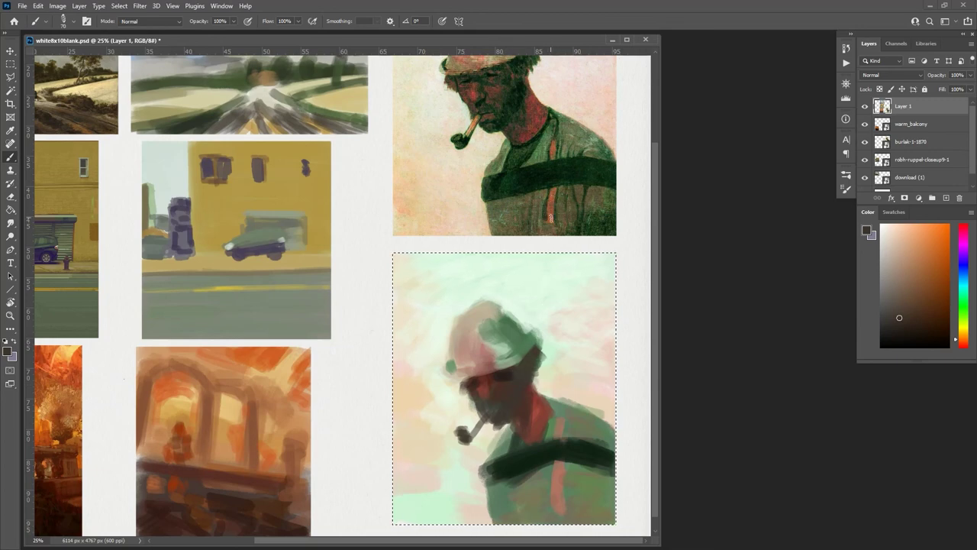
left_click(560, 475, "alt")
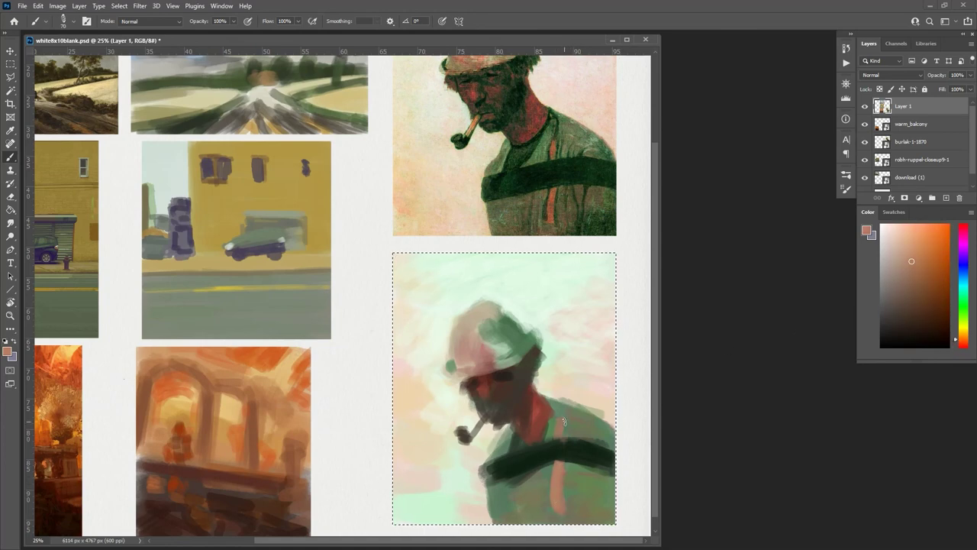
left_click(923, 272)
left_click_drag(562, 506, 563, 511)
left_click(916, 263)
left_click_drag(919, 269, 933, 260)
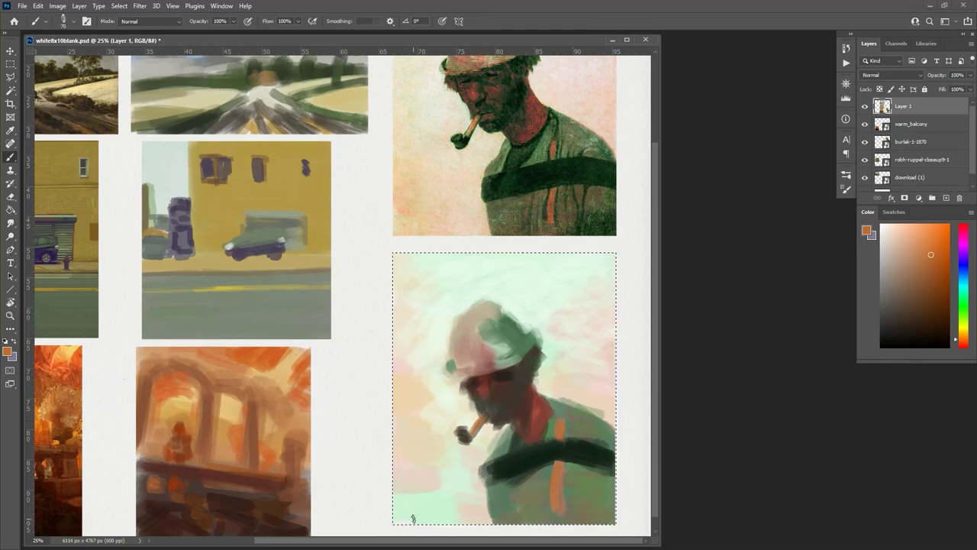
Compare the studies at thumbnail size, clear the selection around the portrait study and fit the whole canvas in view.
key("ctrl+minus")
key("ctrl+minus")
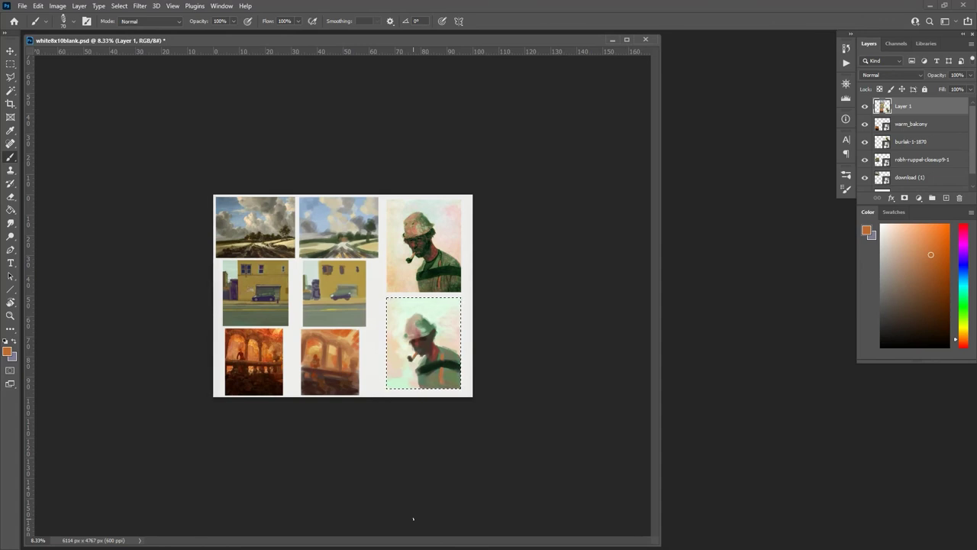
key("ctrl+minus")
key("ctrl+minus")
key("ctrl+minus")
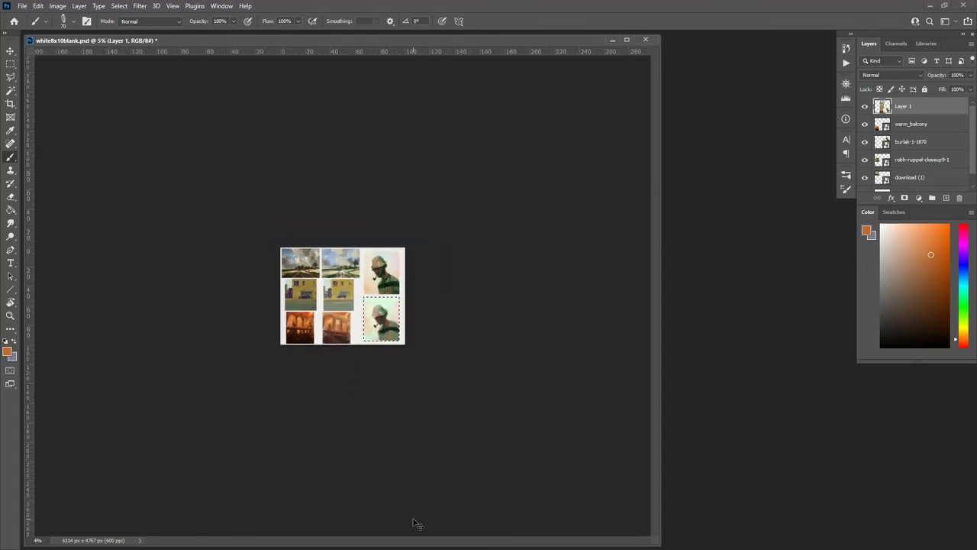
key("ctrl+d")
key("ctrl+0")
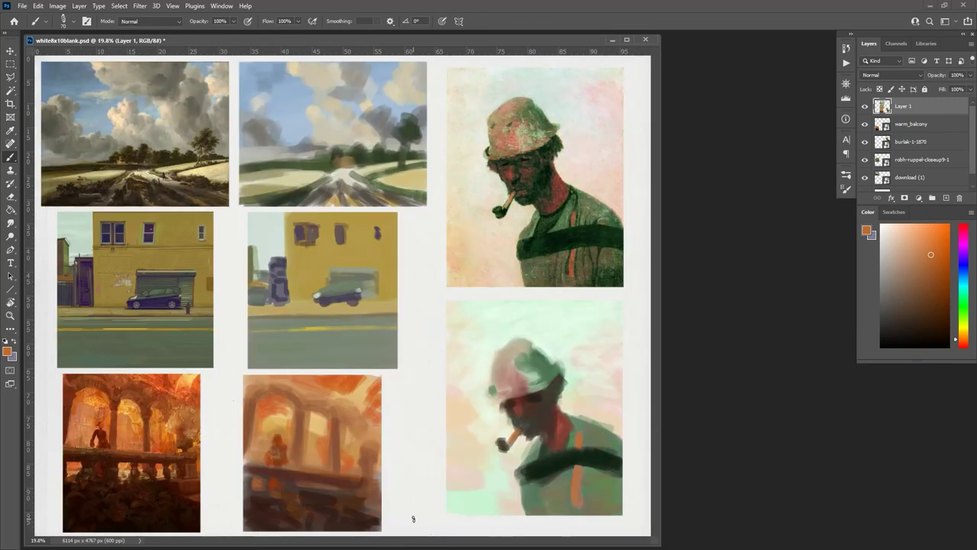